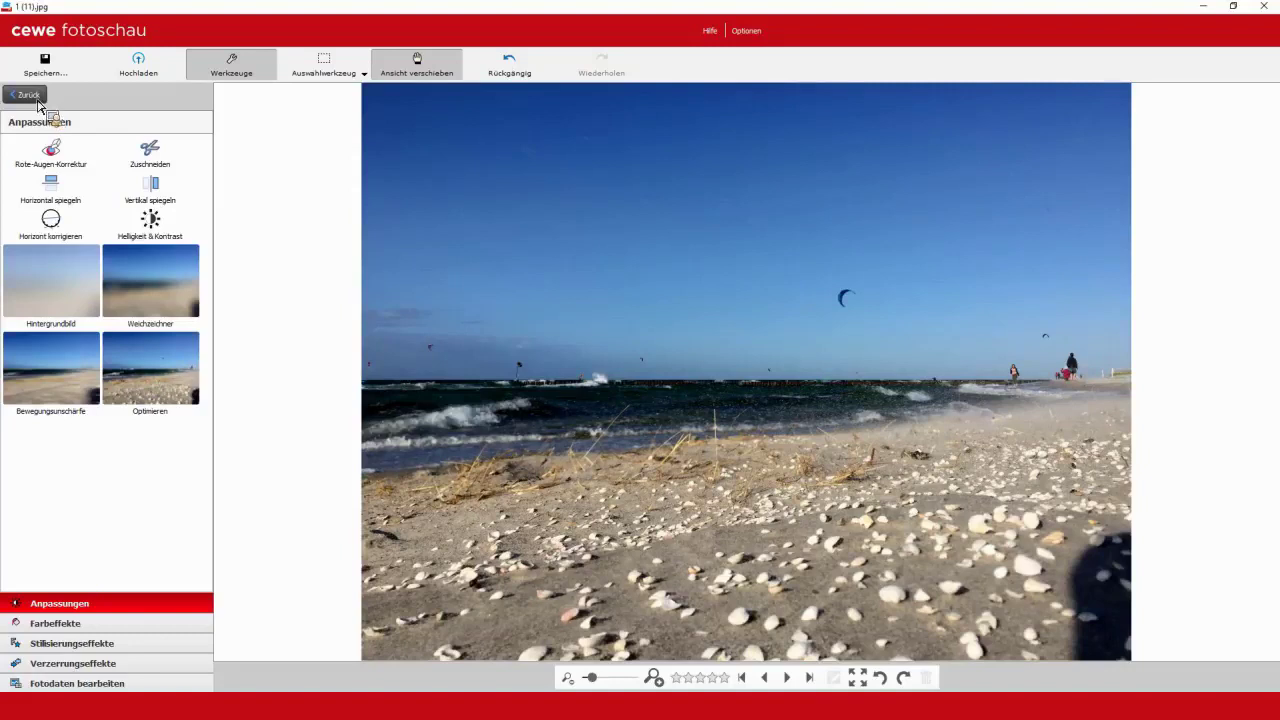
- Save the edited beach photo as an automatically named copy with Schnell speichern and return to the photo overview
{"action": "left_click", "coordinate": [35, 98]}
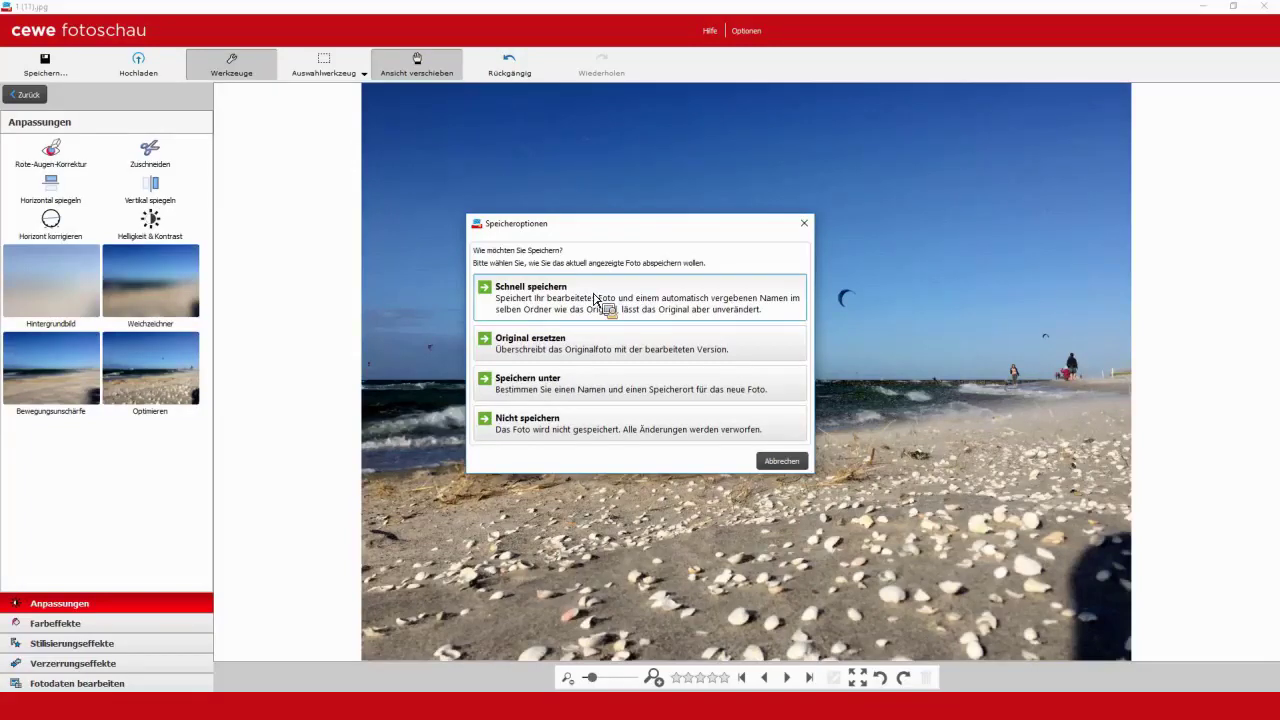
{"action": "left_click", "coordinate": [594, 298]}
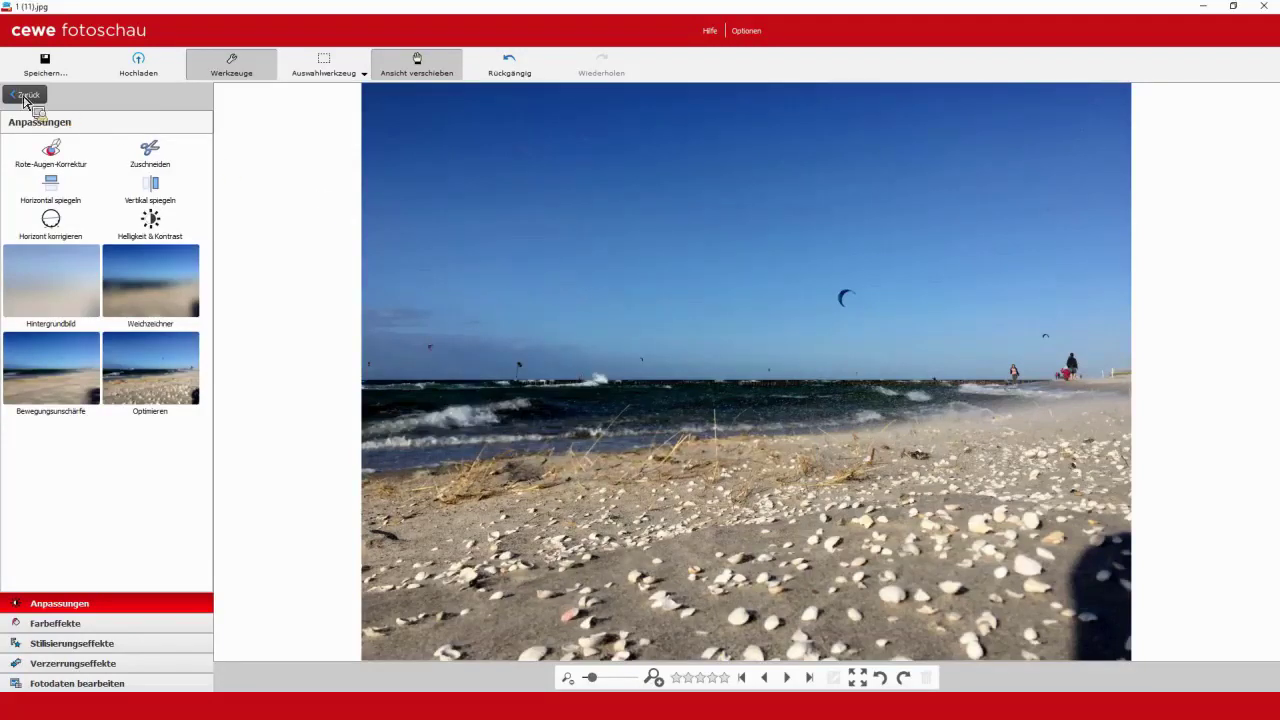
{"action": "left_click", "coordinate": [26, 96]}
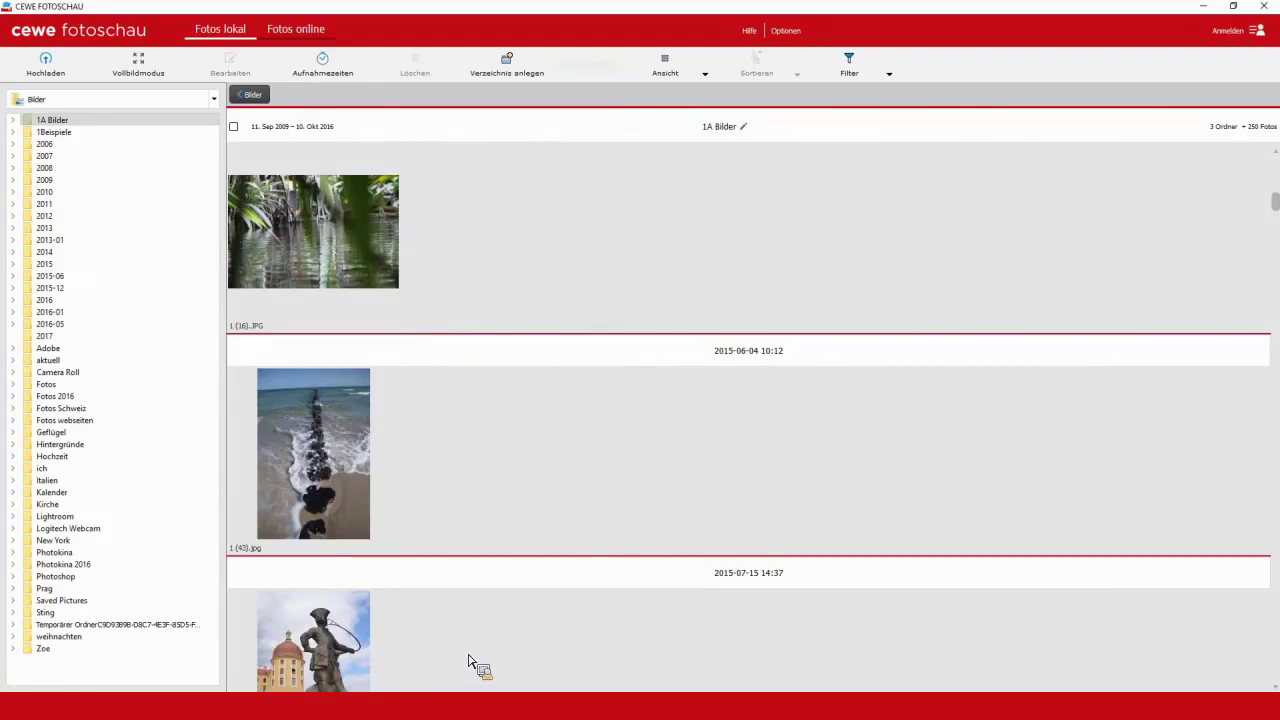
- Compare the beach photo 1 (11).jpg with its copy 1 (11)-adjust-horizon-optimize.png and open the copy for editing
{"action": "scroll", "coordinate": [484, 585], "scroll_direction": "down", "scroll_amount": 3}
{"action": "scroll", "coordinate": [486, 586], "scroll_direction": "down", "scroll_amount": 5}
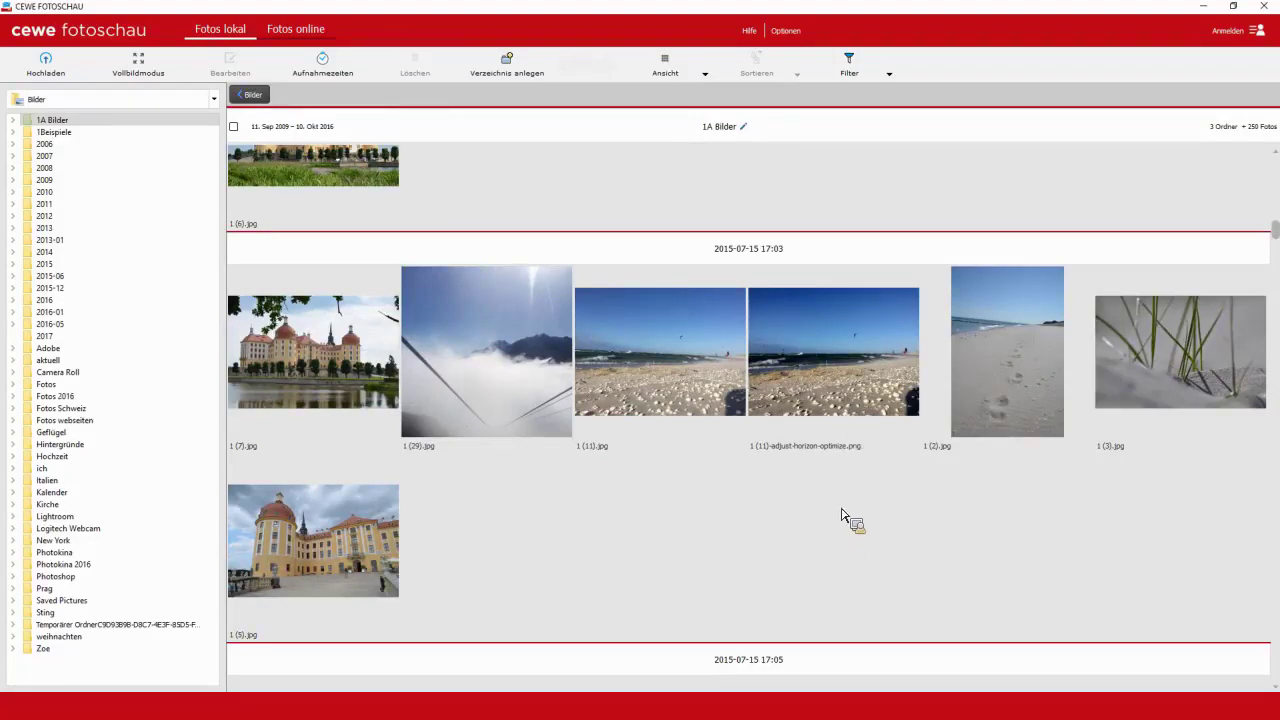
{"action": "mouse_move", "coordinate": [844, 338]}
{"action": "mouse_move", "coordinate": [658, 346]}
{"action": "double_click", "coordinate": [790, 360]}
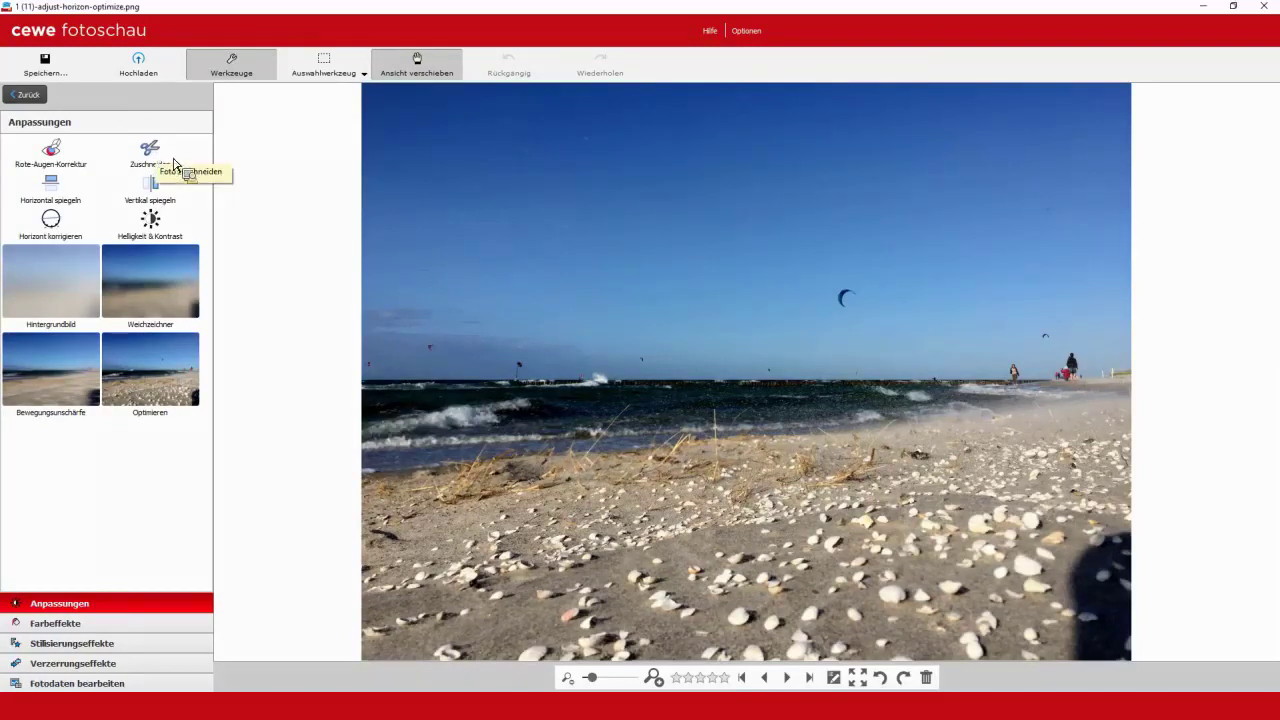
- Start cropping the beach photo with a rectangular selection and set the blending to fully hard edges
{"action": "left_click", "coordinate": [153, 158]}
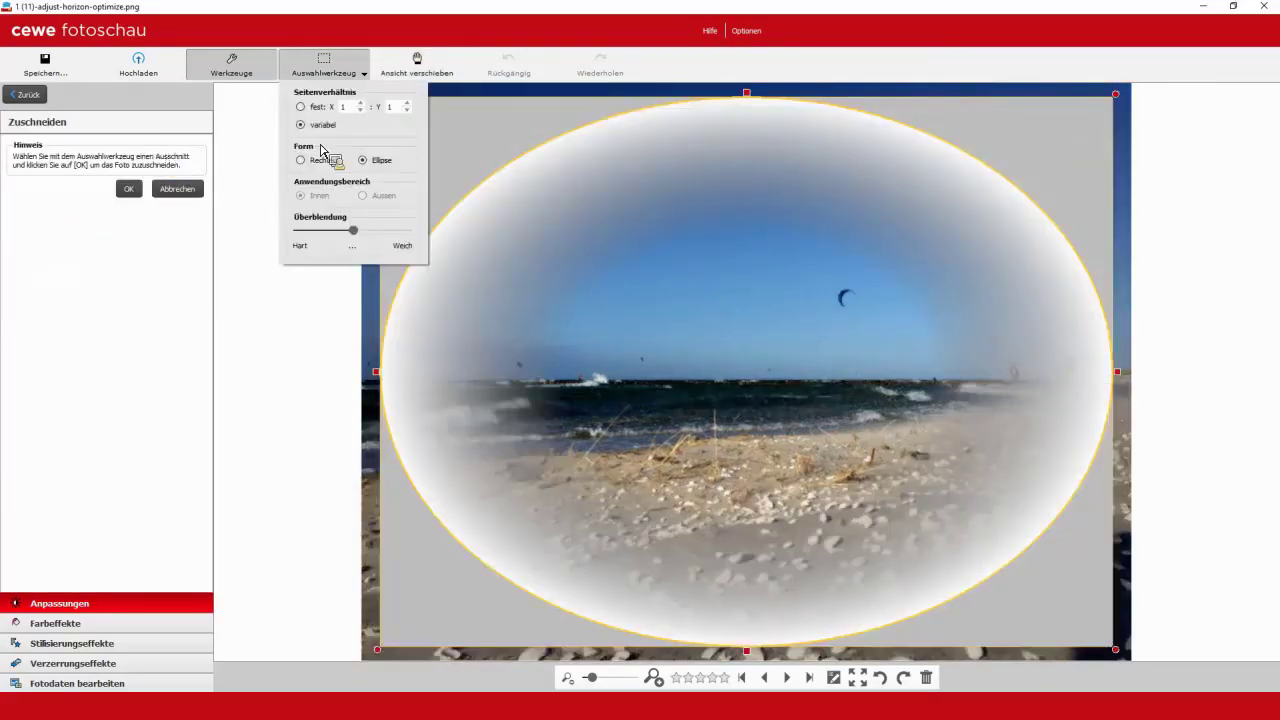
{"action": "left_click", "coordinate": [301, 161]}
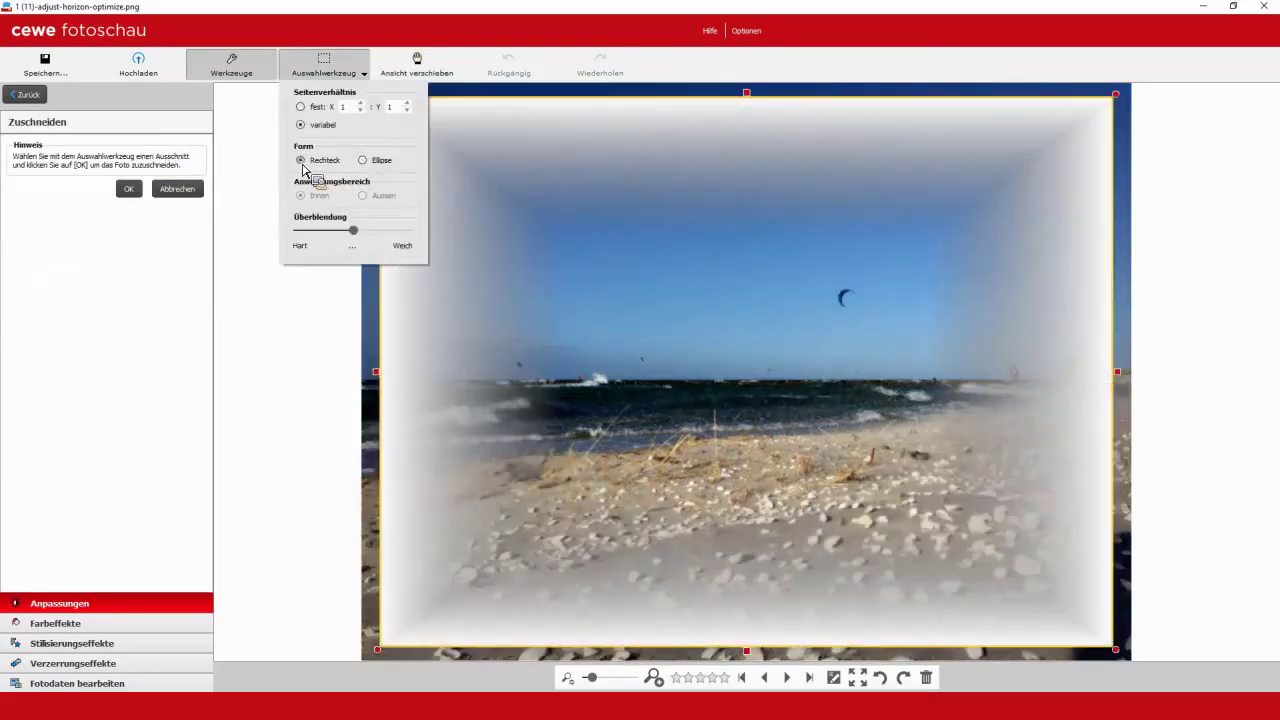
{"action": "left_click_drag", "start_coordinate": [357, 236], "coordinate": [287, 243]}
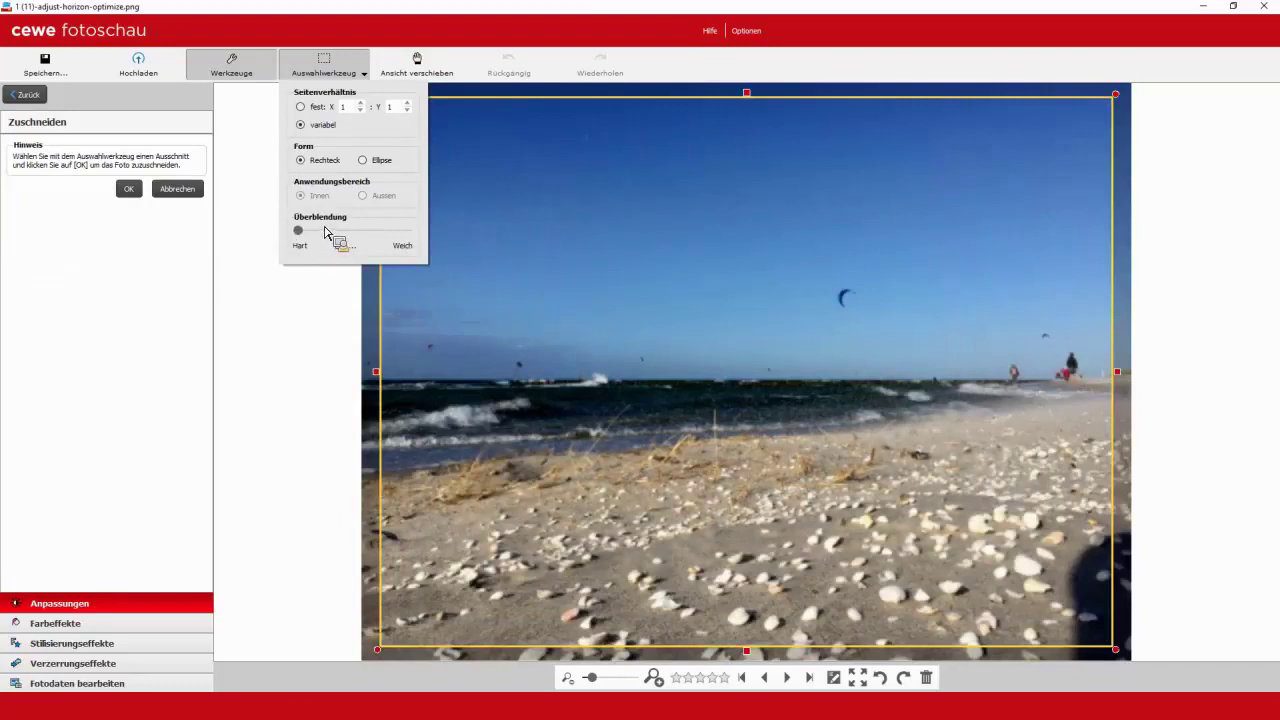
- Crop the beach photo to a smaller frame, cutting off the upper sky, the lower foreground and a strip along the left edge
{"action": "left_click", "coordinate": [384, 650]}
{"action": "left_click_drag", "start_coordinate": [384, 650], "coordinate": [381, 527]}
{"action": "left_click_drag", "start_coordinate": [755, 113], "coordinate": [760, 163]}
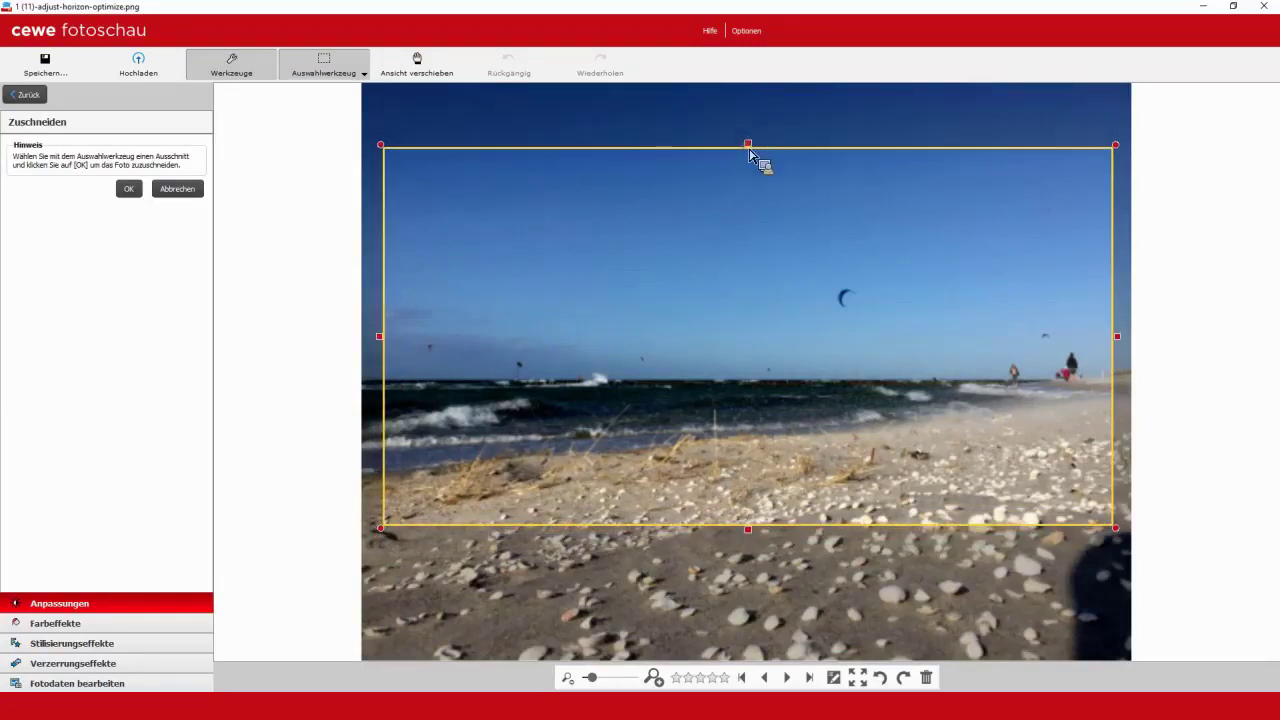
{"action": "left_click_drag", "start_coordinate": [394, 351], "coordinate": [525, 342]}
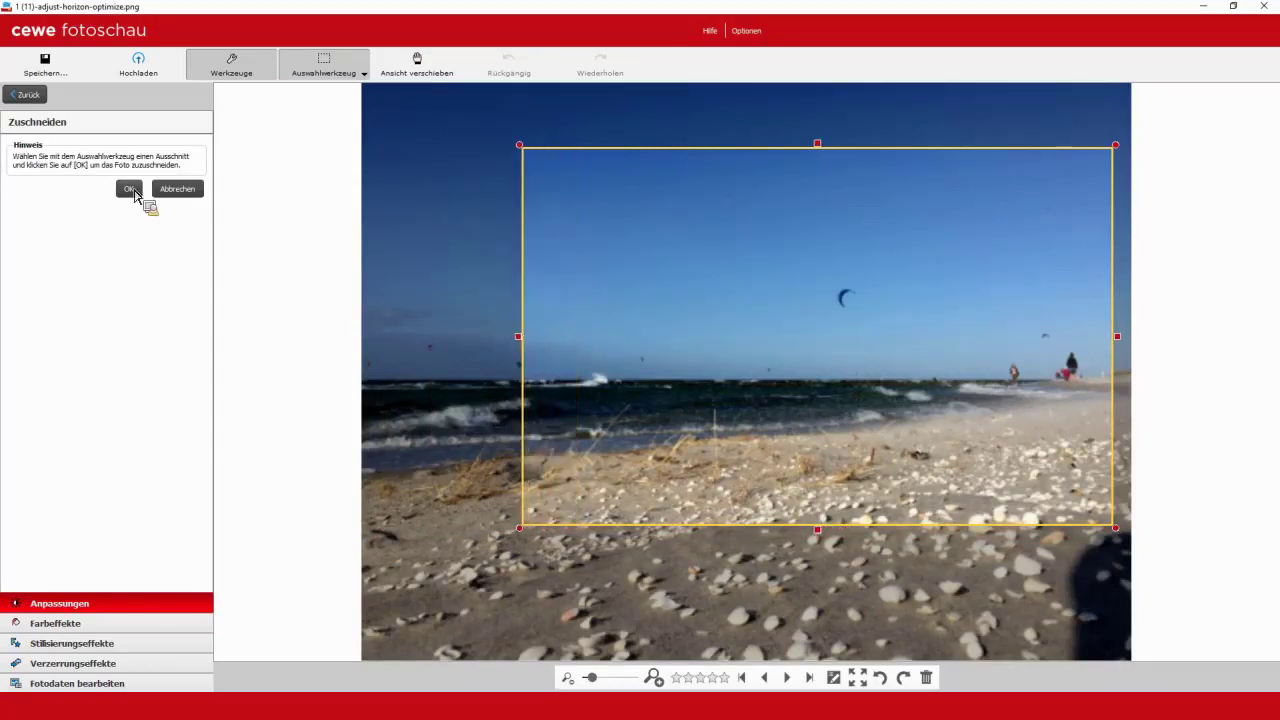
{"action": "left_click", "coordinate": [133, 190]}
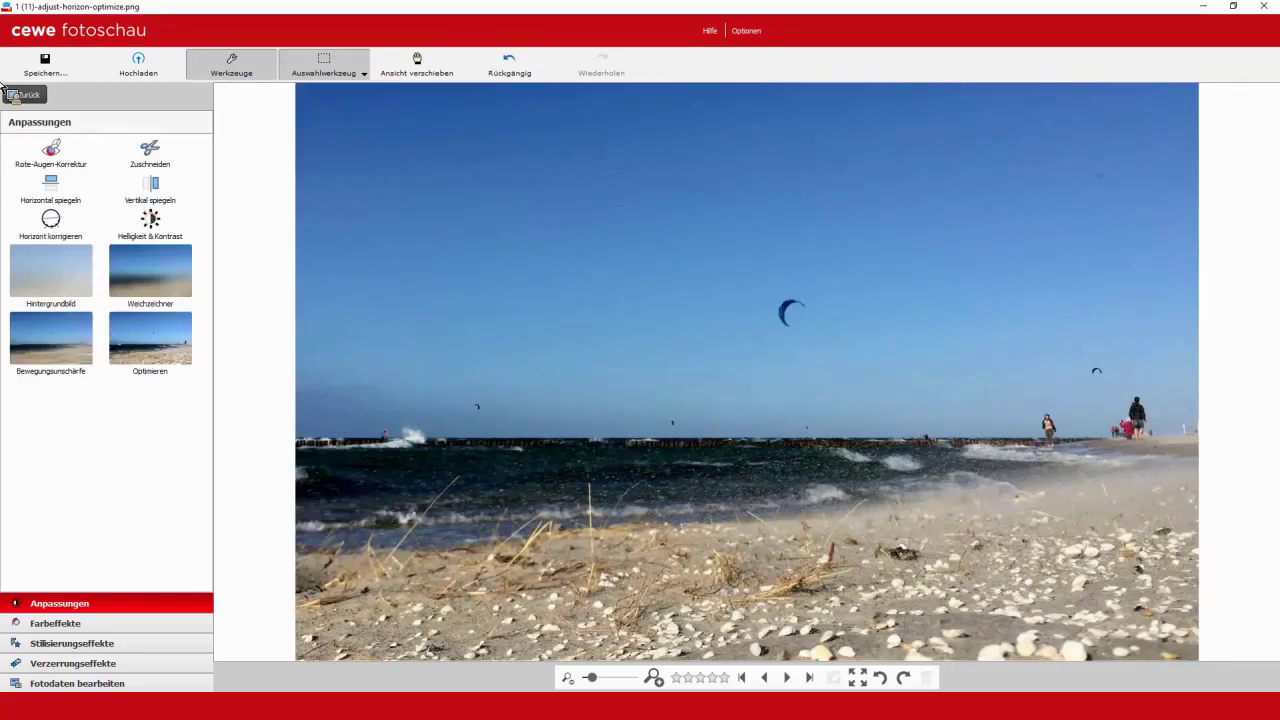
- Discard the crop without saving and open the castle photo 1 (7).jpg for editing
{"action": "left_click", "coordinate": [38, 98]}
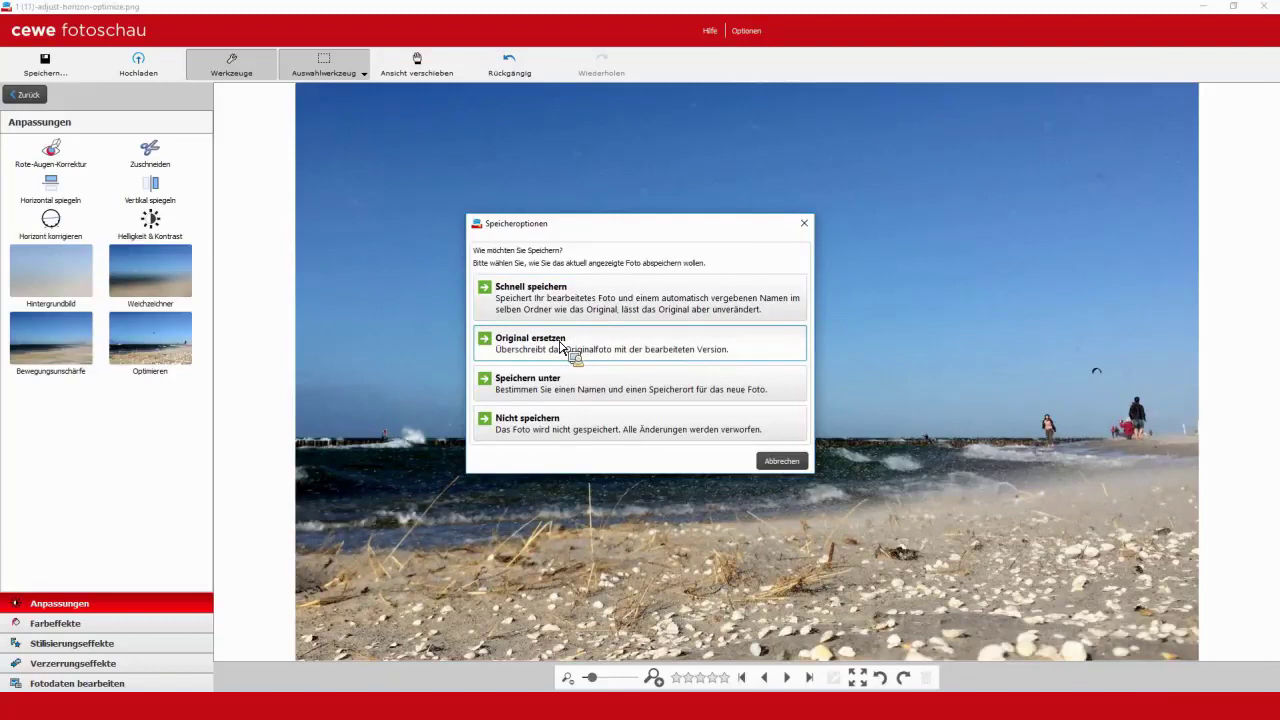
{"action": "left_click", "coordinate": [567, 426]}
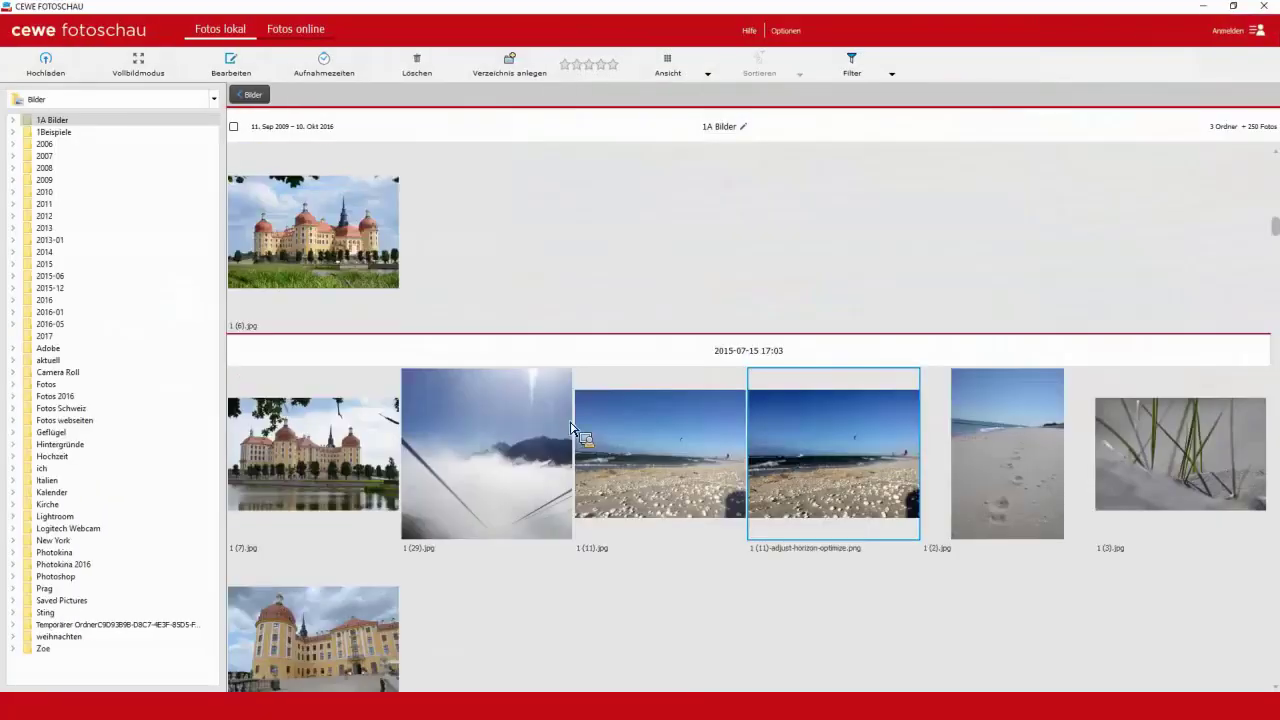
{"action": "double_click", "coordinate": [319, 456]}
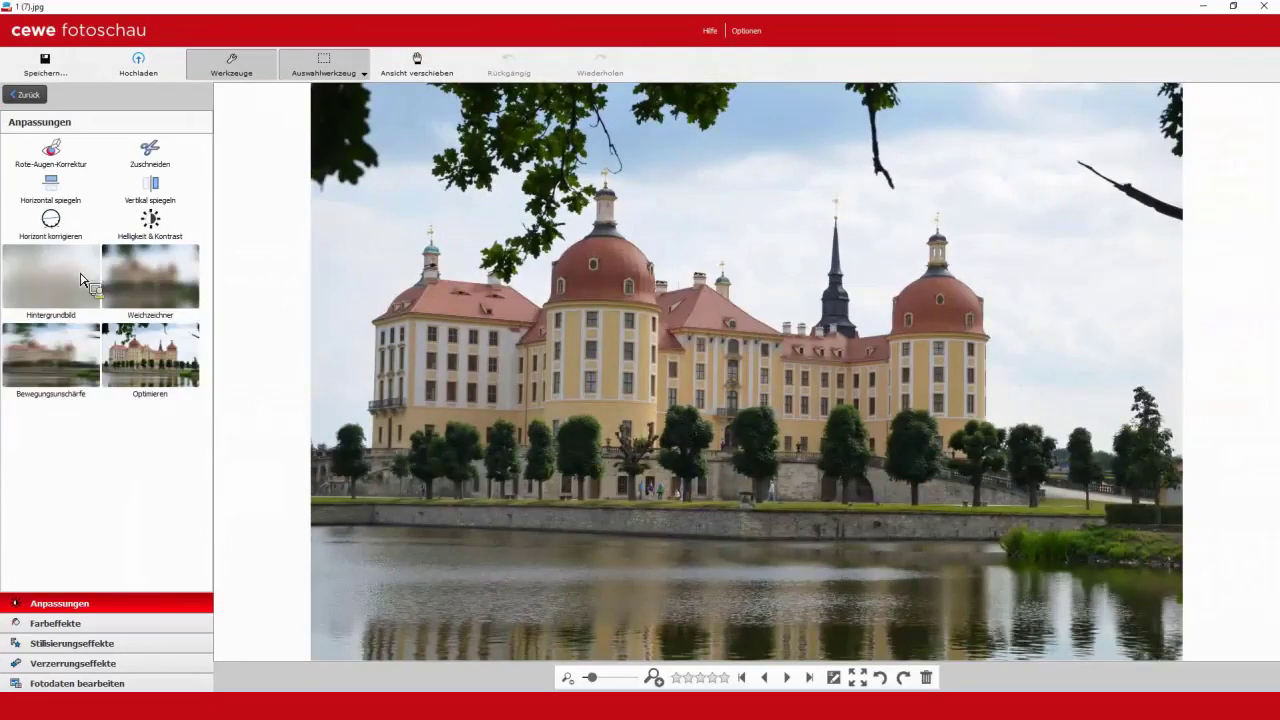
- Apply a horizon correction of -12.4° to the castle photo
{"action": "left_click", "coordinate": [50, 220]}
{"action": "left_click_drag", "start_coordinate": [60, 171], "coordinate": [88, 174]}
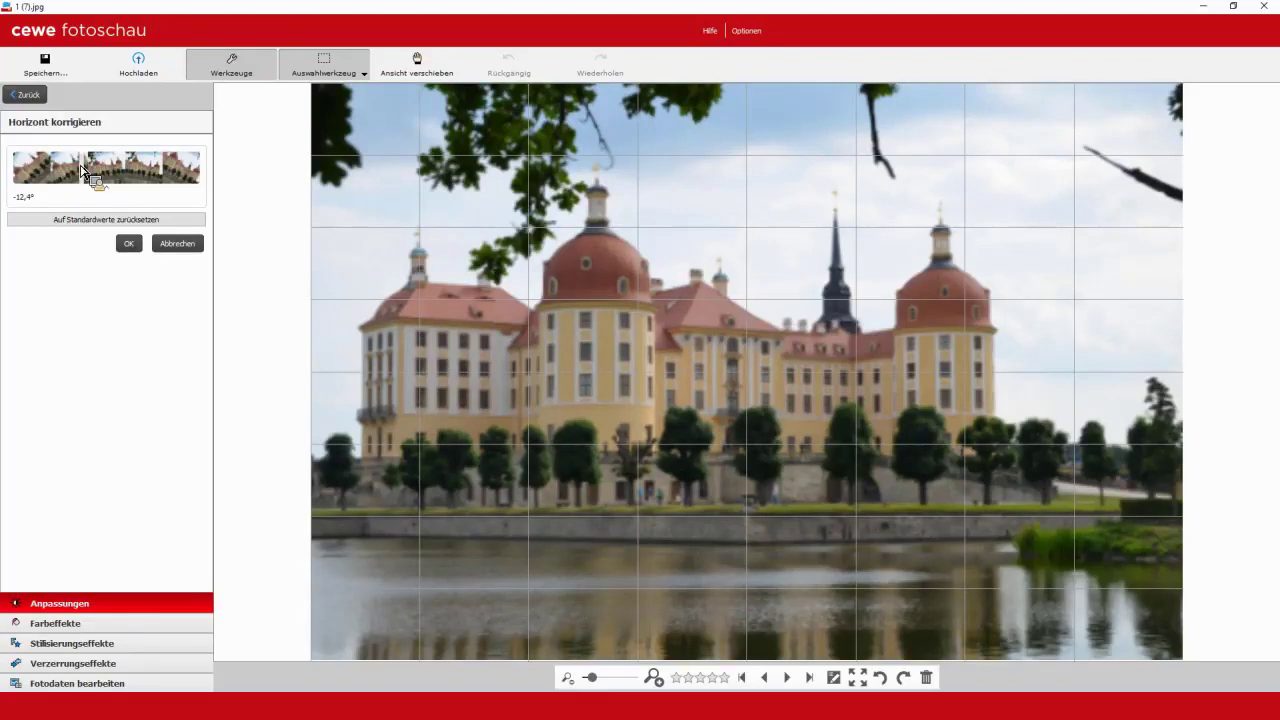
{"action": "left_click", "coordinate": [131, 246]}
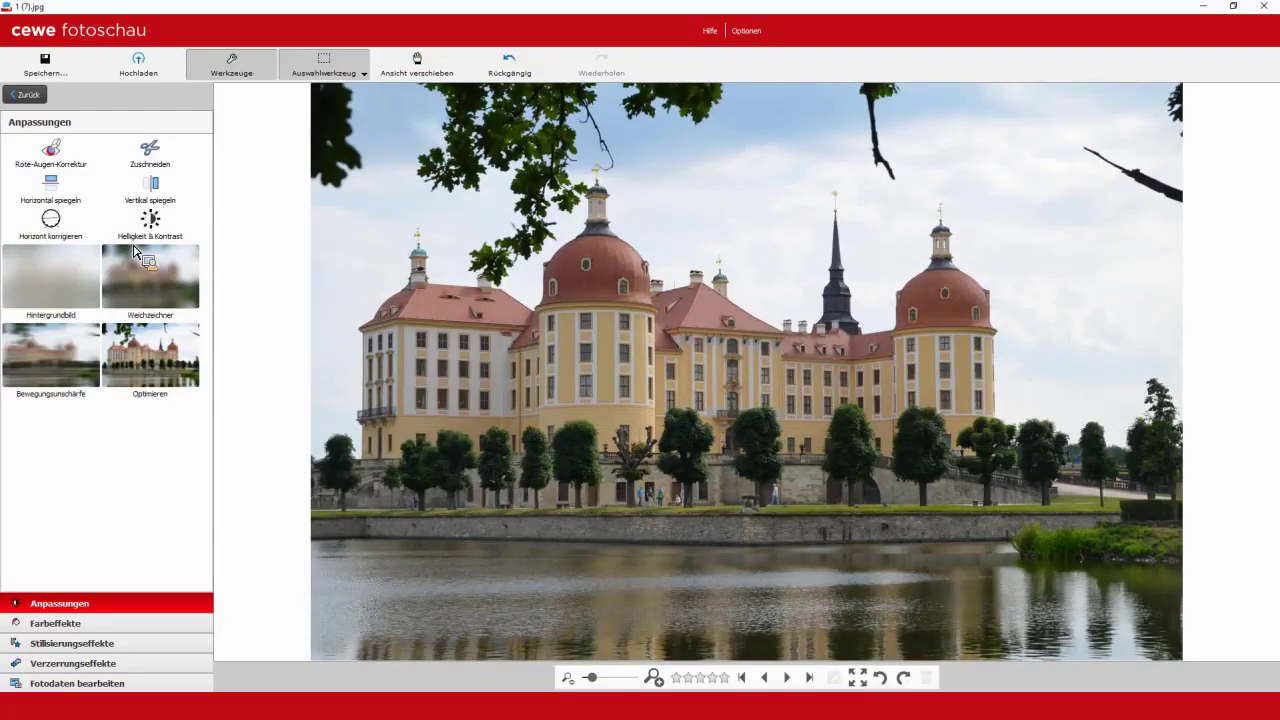
- Try out the extra red, green and blue modifiers of the Gamma-Korrektur colour effect on the castle photo
{"action": "left_click", "coordinate": [94, 630]}
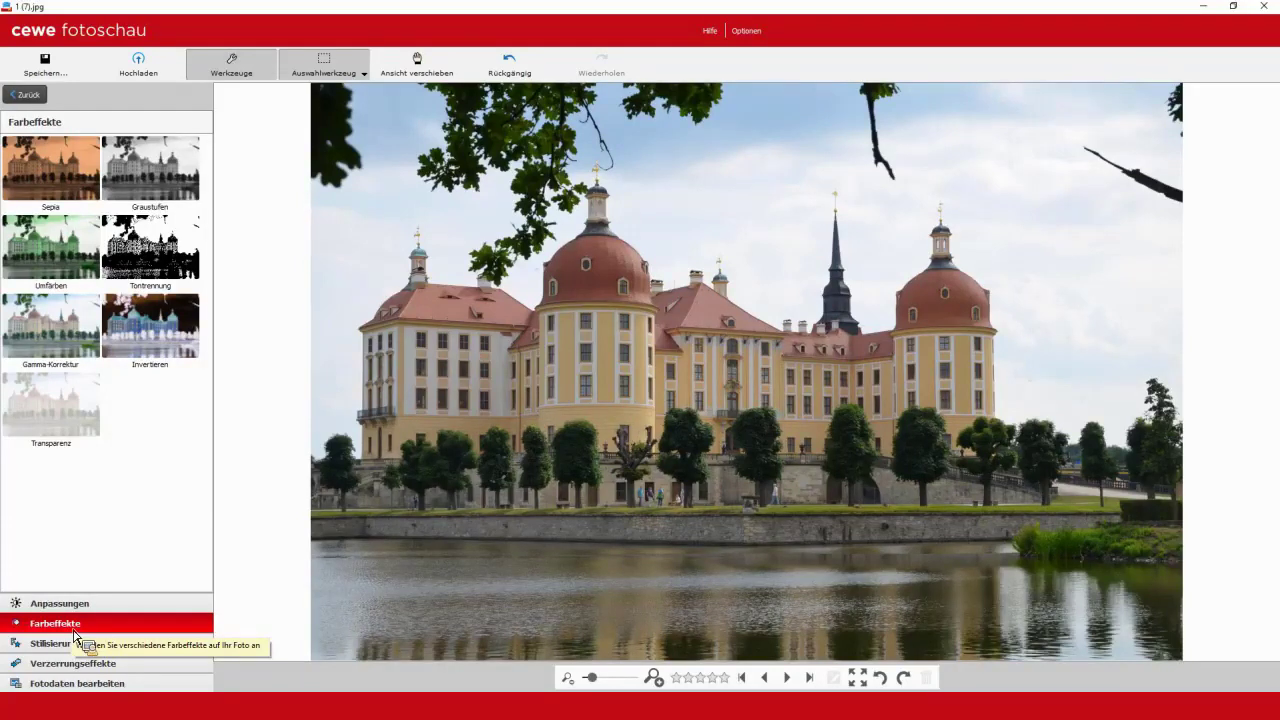
{"action": "left_click", "coordinate": [61, 333]}
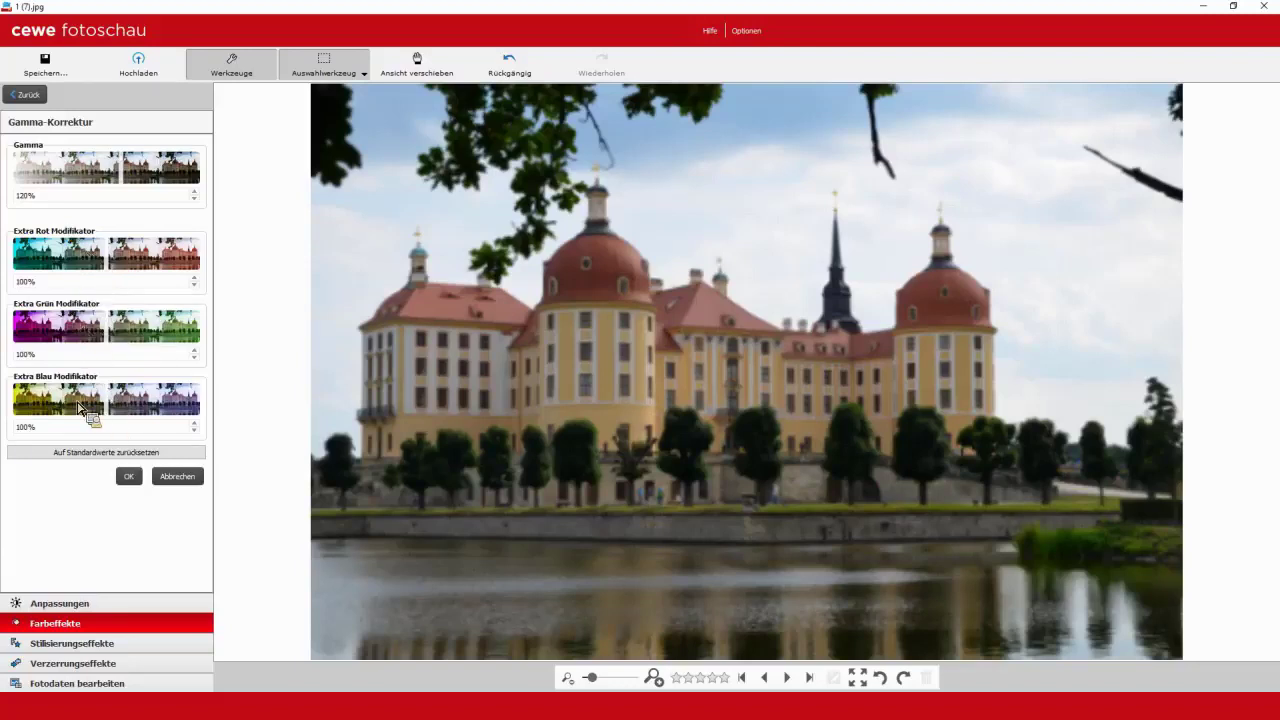
{"action": "left_click", "coordinate": [84, 258]}
{"action": "left_click", "coordinate": [105, 260]}
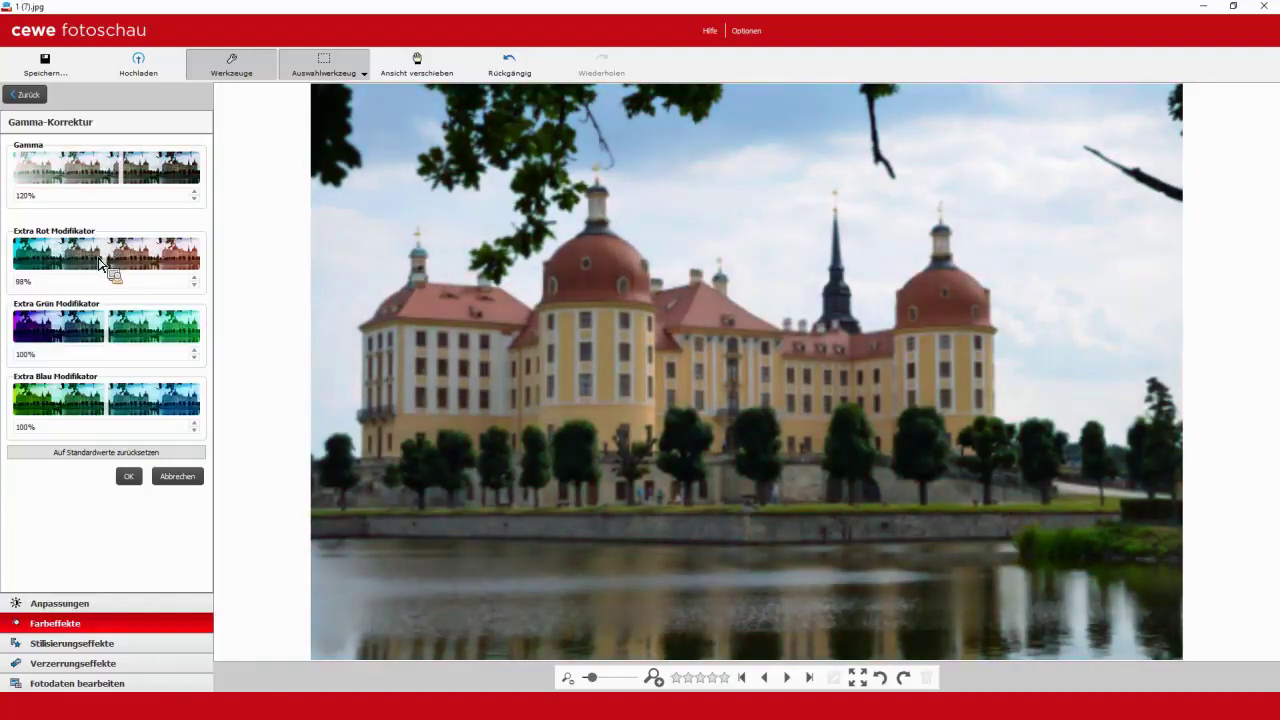
{"action": "left_click", "coordinate": [166, 343]}
{"action": "left_click", "coordinate": [60, 330]}
{"action": "left_click", "coordinate": [110, 335]}
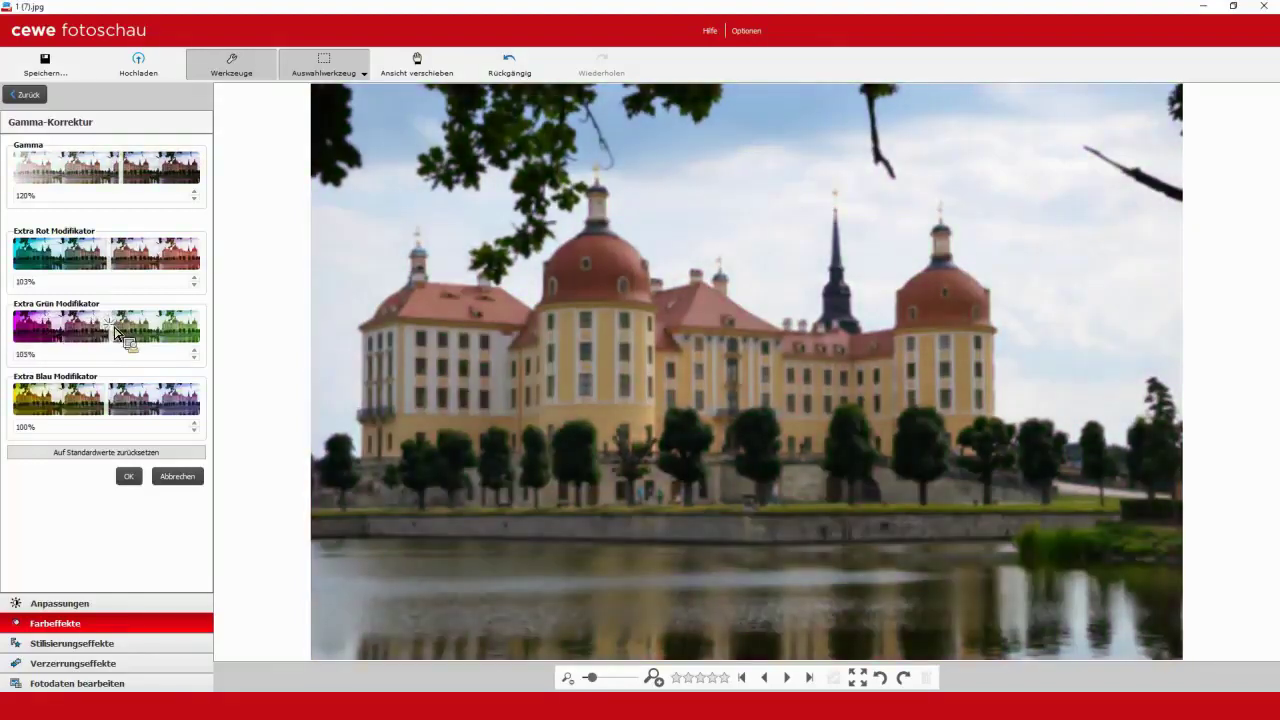
{"action": "left_click", "coordinate": [112, 333]}
{"action": "left_click", "coordinate": [155, 400]}
{"action": "left_click_drag", "start_coordinate": [155, 403], "coordinate": [112, 401]}
- Return the blue, green and red modifiers to 100%, set the gamma to 135% and apply the correction
{"action": "left_click", "coordinate": [194, 430]}
{"action": "left_click", "coordinate": [194, 358]}
{"action": "left_click", "coordinate": [194, 285]}
{"action": "mouse_move", "coordinate": [127, 172]}
{"action": "left_mouse_down"}
{"action": "mouse_move", "coordinate": [90, 175]}
{"action": "mouse_move", "coordinate": [142, 178]}
{"action": "mouse_move", "coordinate": [80, 176]}
{"action": "mouse_move", "coordinate": [141, 179]}
{"action": "left_mouse_up"}
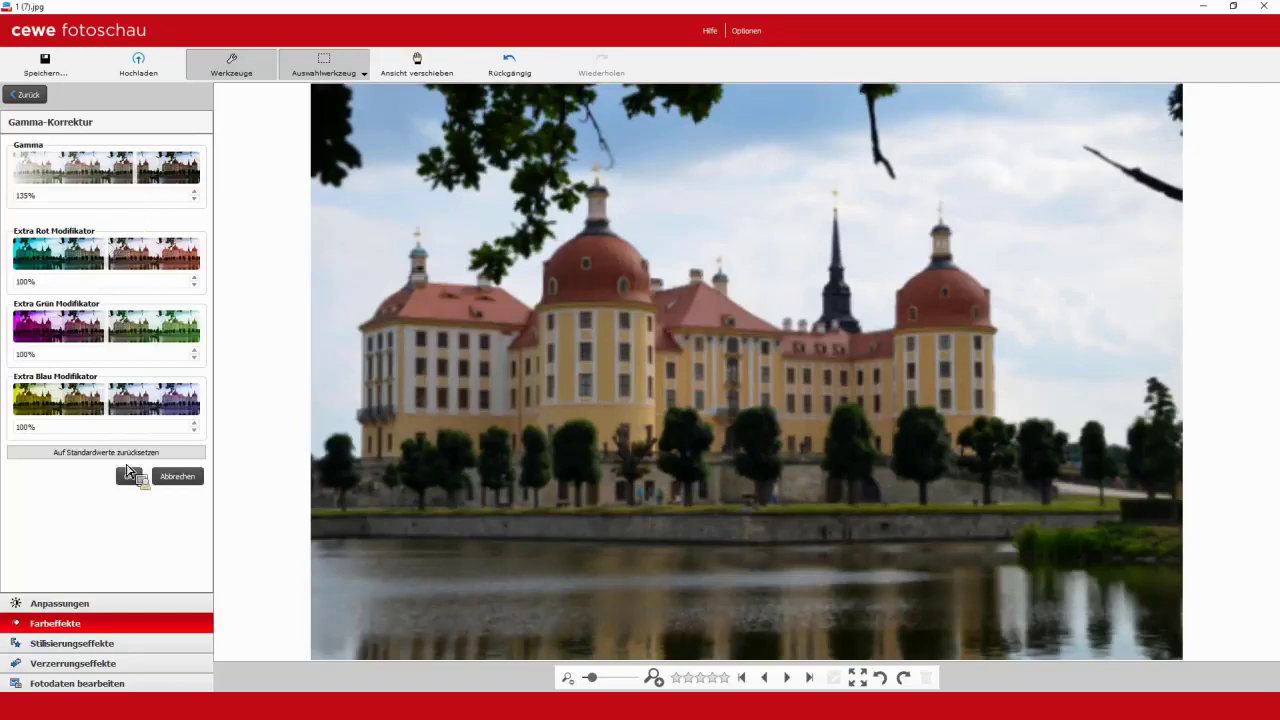
{"action": "left_click", "coordinate": [130, 475]}
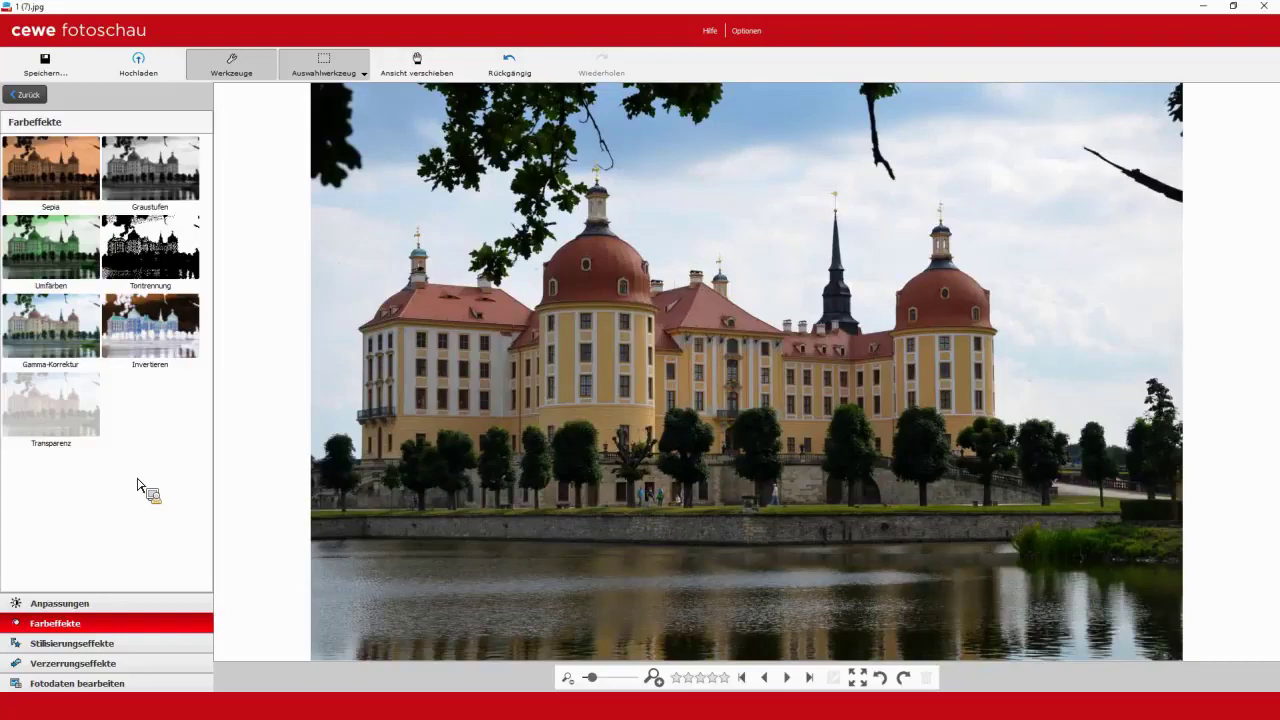
- Leave the reopened Gamma-Korrektur effect unapplied and close the castle photo without saving its changes
{"action": "left_click", "coordinate": [57, 333]}
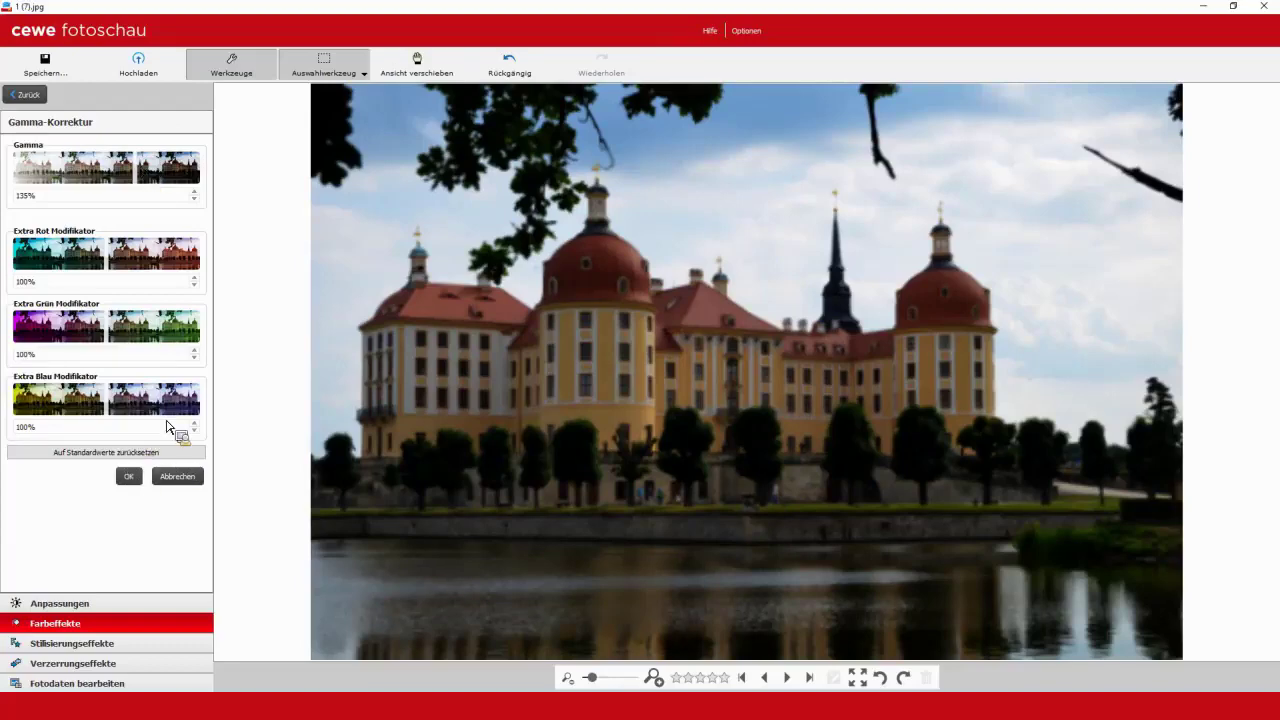
{"action": "left_click", "coordinate": [36, 96]}
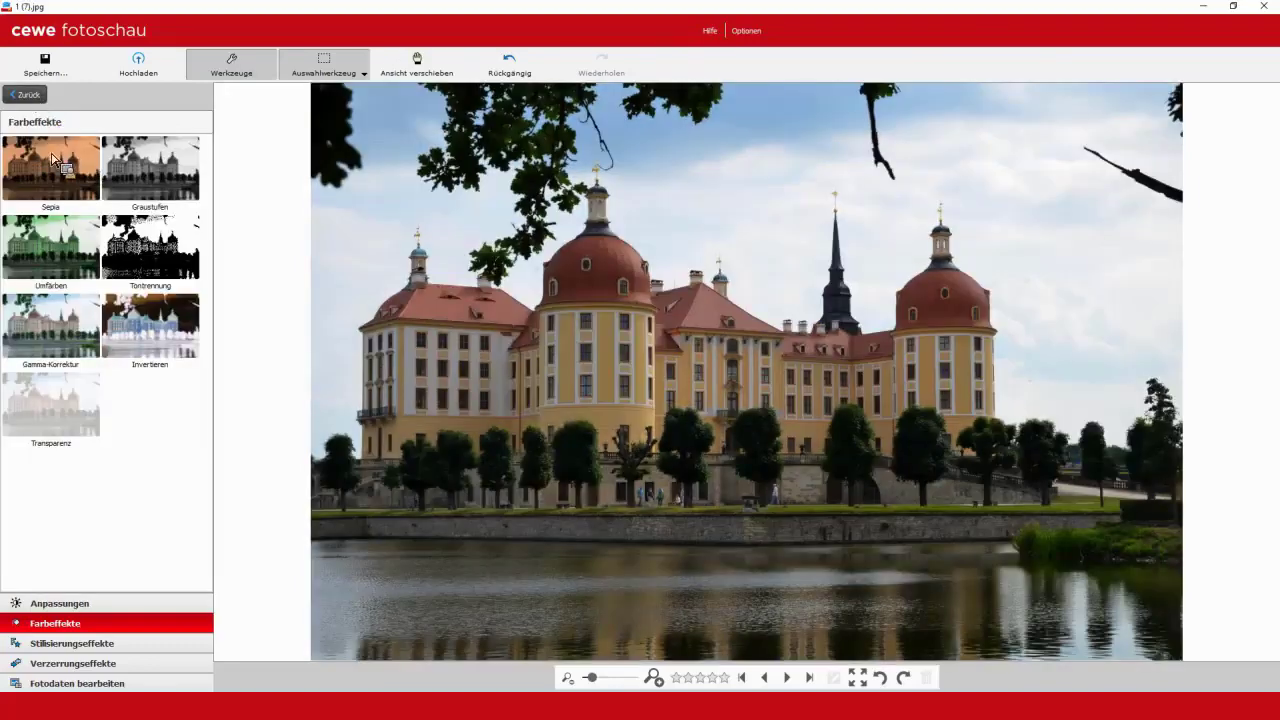
{"action": "left_click", "coordinate": [30, 94]}
{"action": "left_click", "coordinate": [576, 425]}
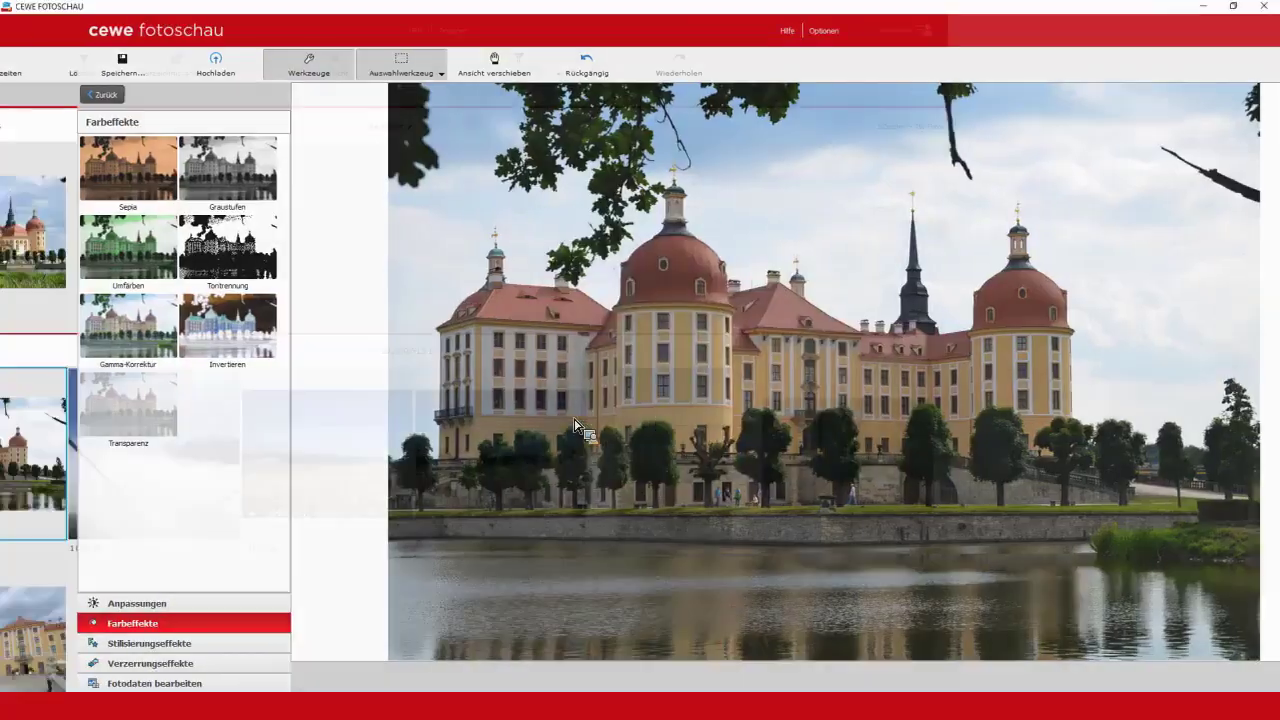
- Reopen the castle photo 1 (7).jpg and apply the automatic Optimieren adjustment
{"action": "double_click", "coordinate": [282, 462]}
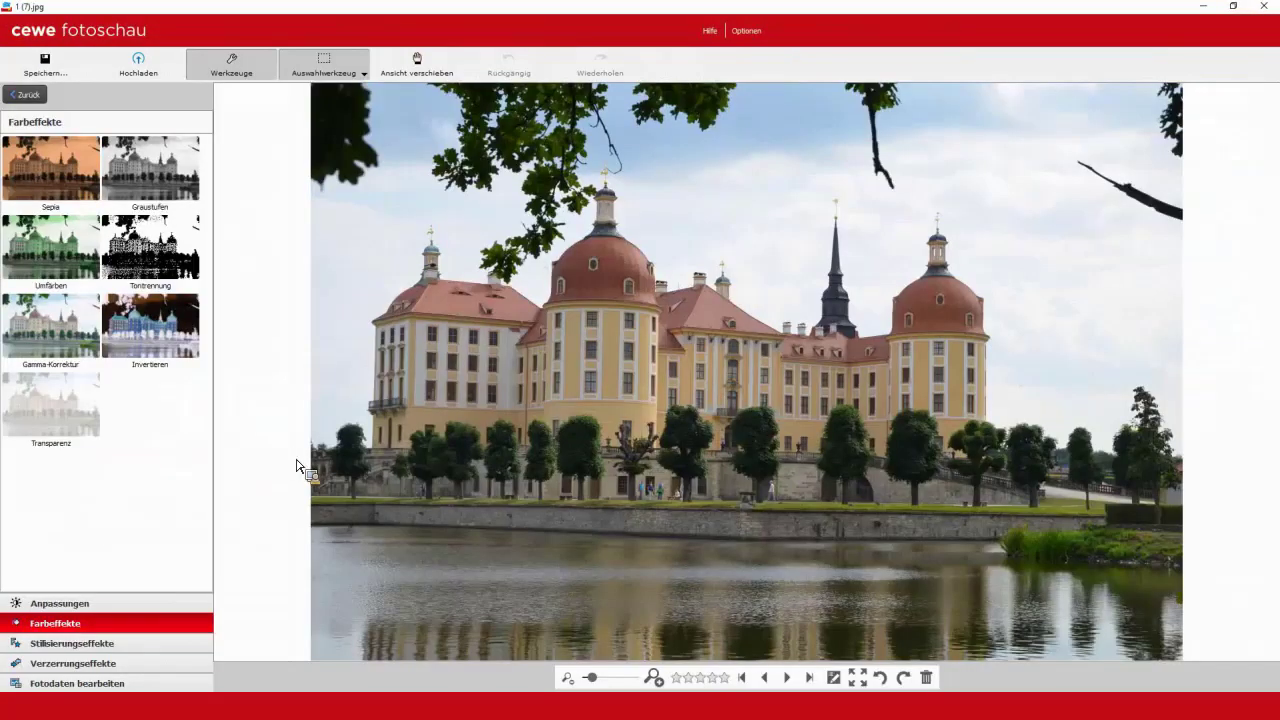
{"action": "left_click", "coordinate": [130, 606]}
{"action": "left_click", "coordinate": [158, 364]}
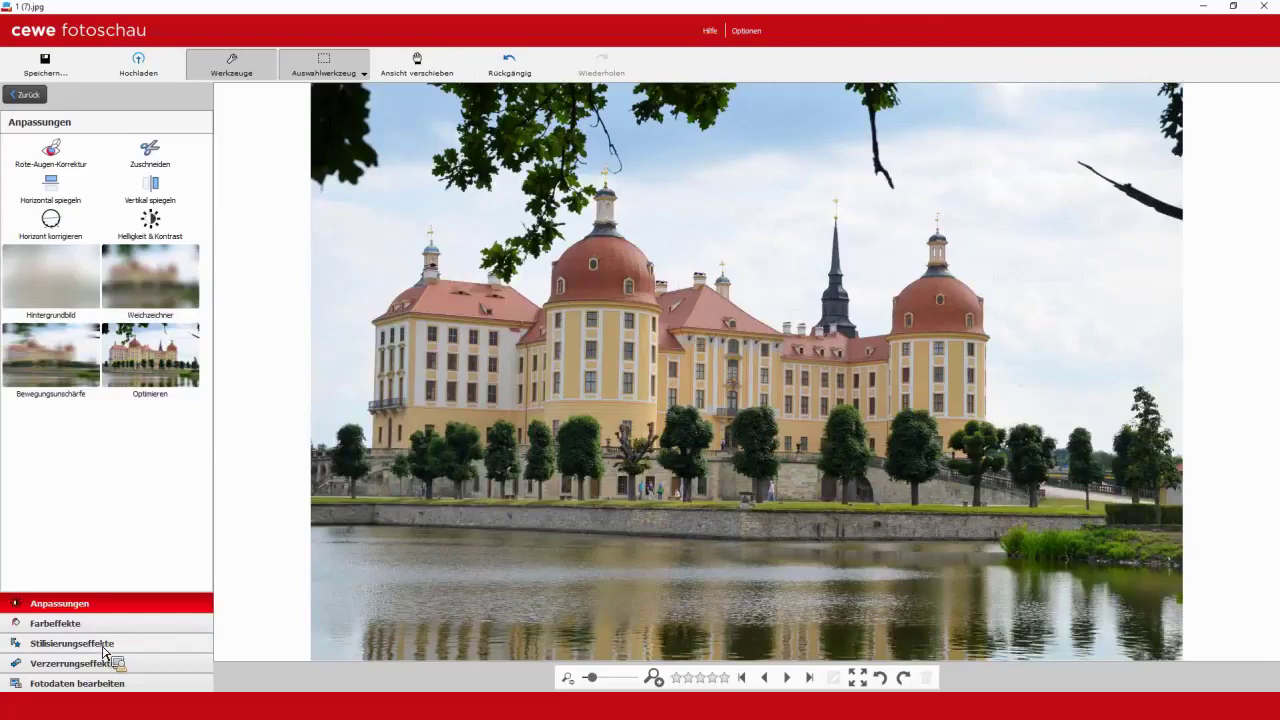
- View the stylising effects, try the Graustufen colour effect on the castle photo and leave the editor without saving
{"action": "left_click", "coordinate": [104, 647]}
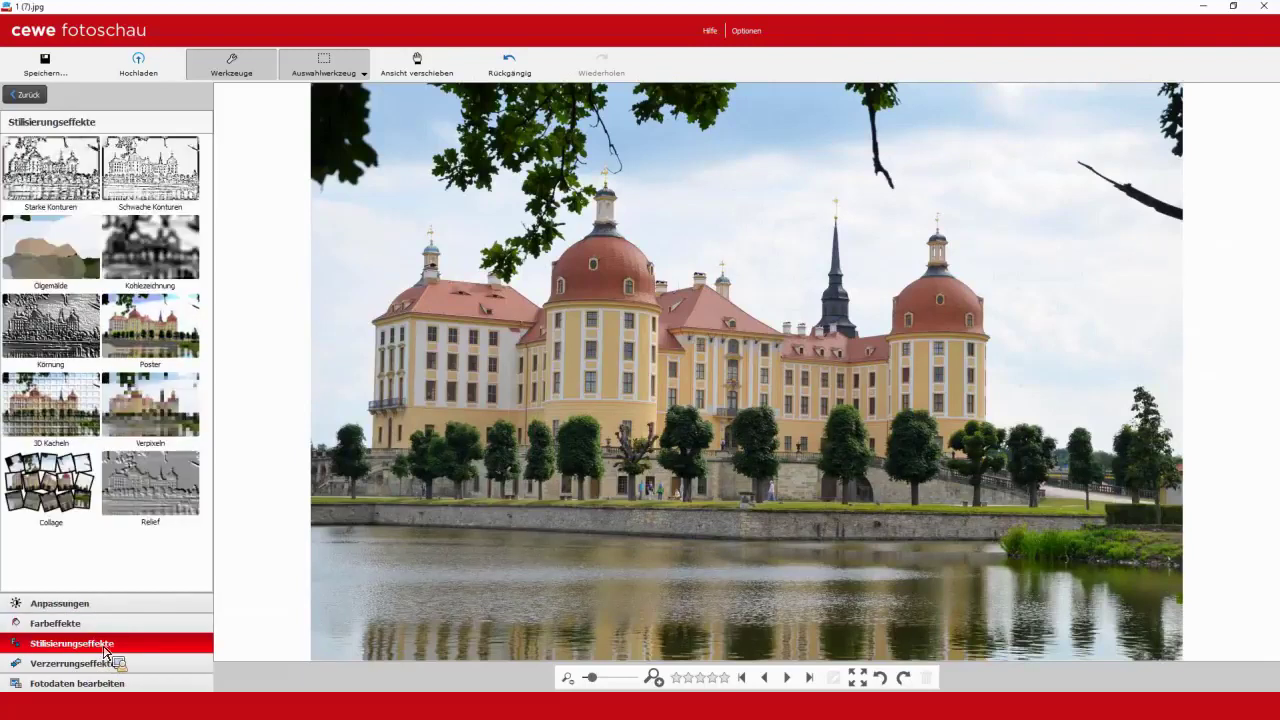
{"action": "left_click", "coordinate": [98, 620]}
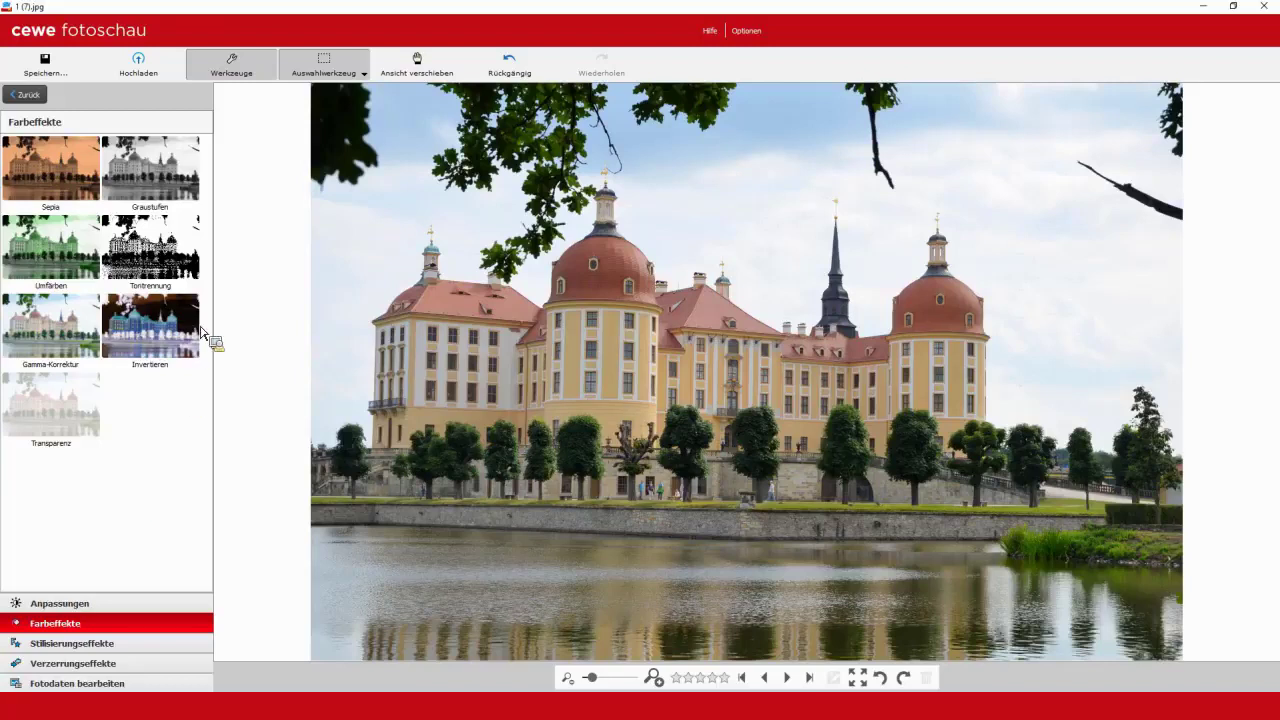
{"action": "left_click", "coordinate": [158, 183]}
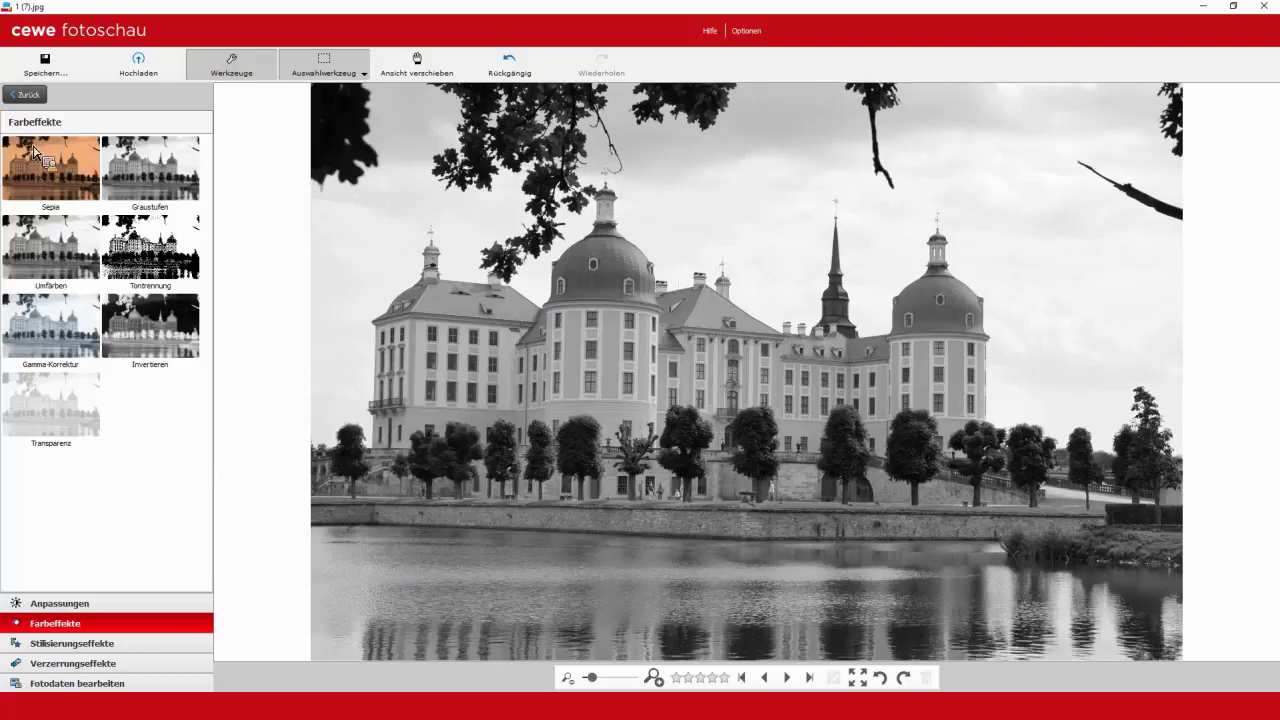
{"action": "left_click", "coordinate": [39, 101]}
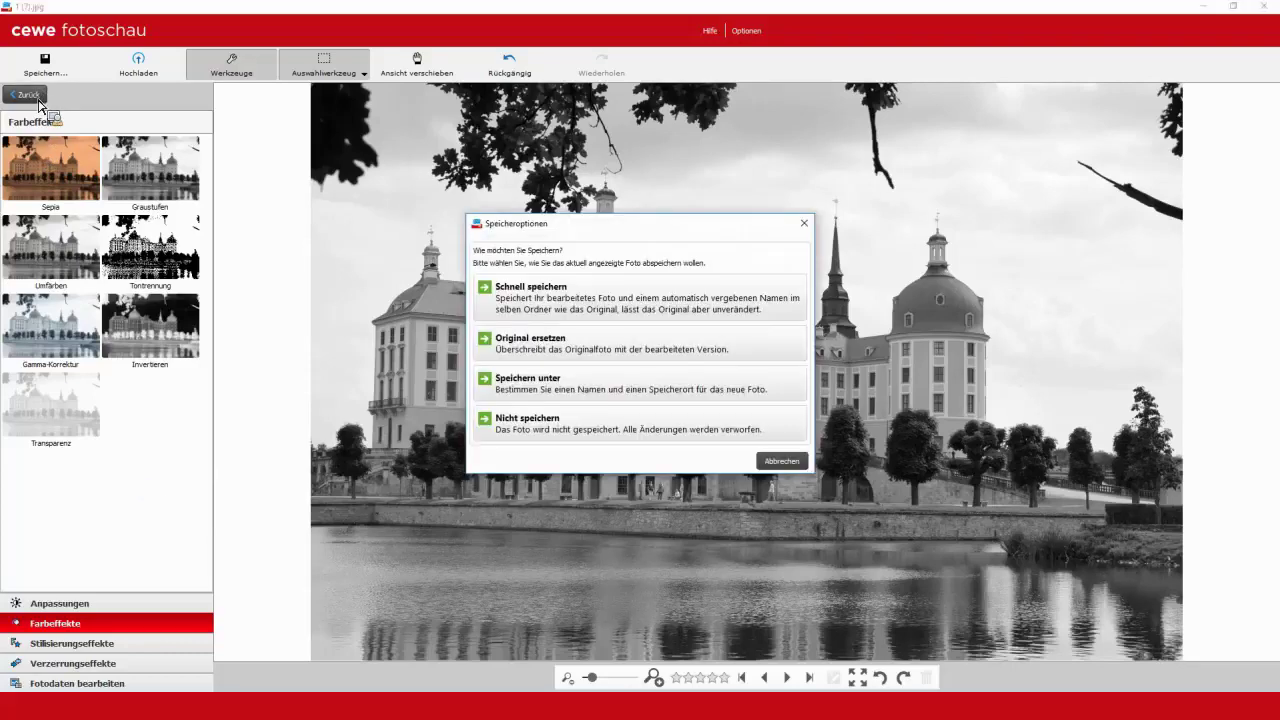
{"action": "left_click", "coordinate": [535, 422]}
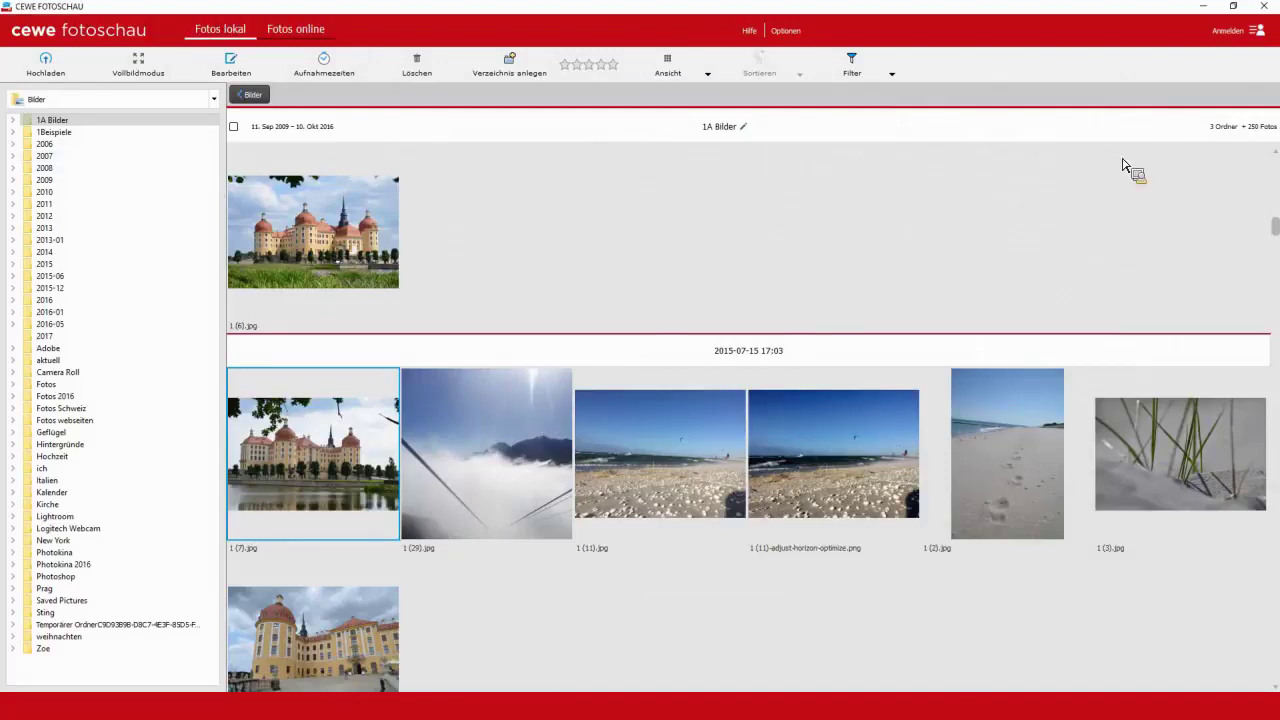
- Switch to the photo book project semi3-17.mcf in the CEWE ordering software and show pages 4 + 5
{"action": "left_click", "coordinate": [1204, 7]}
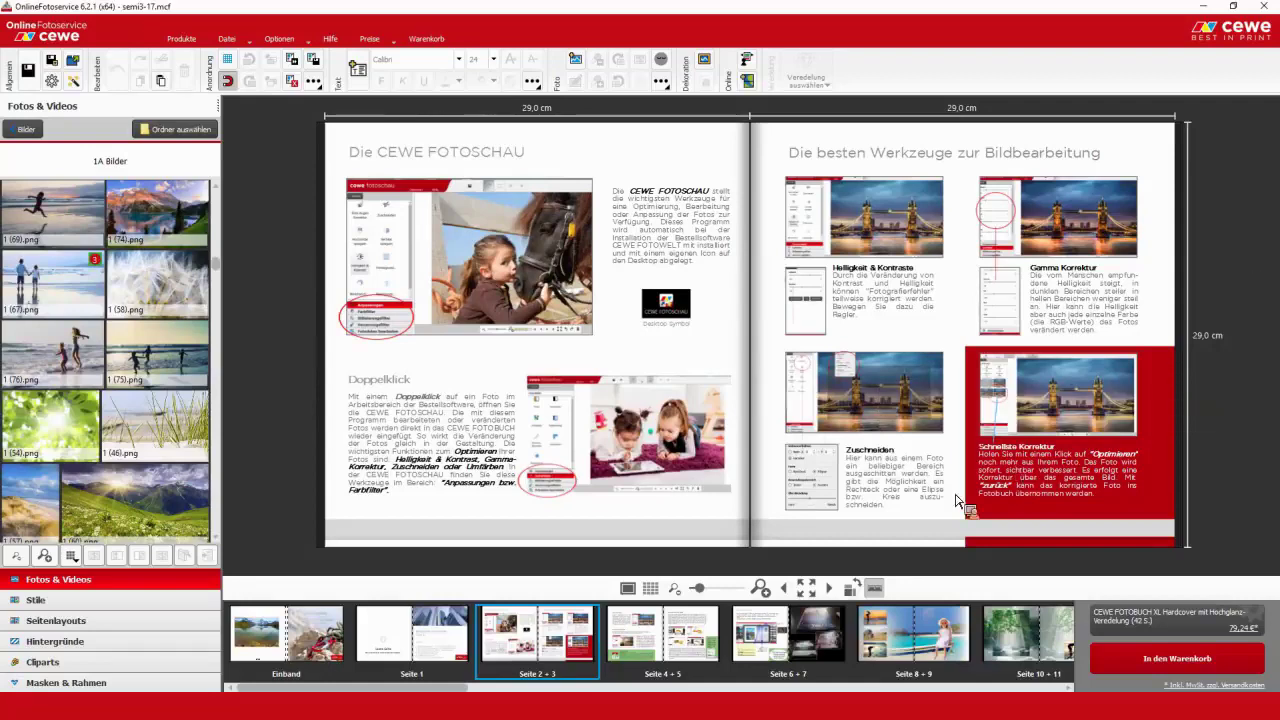
{"action": "left_click", "coordinate": [640, 638]}
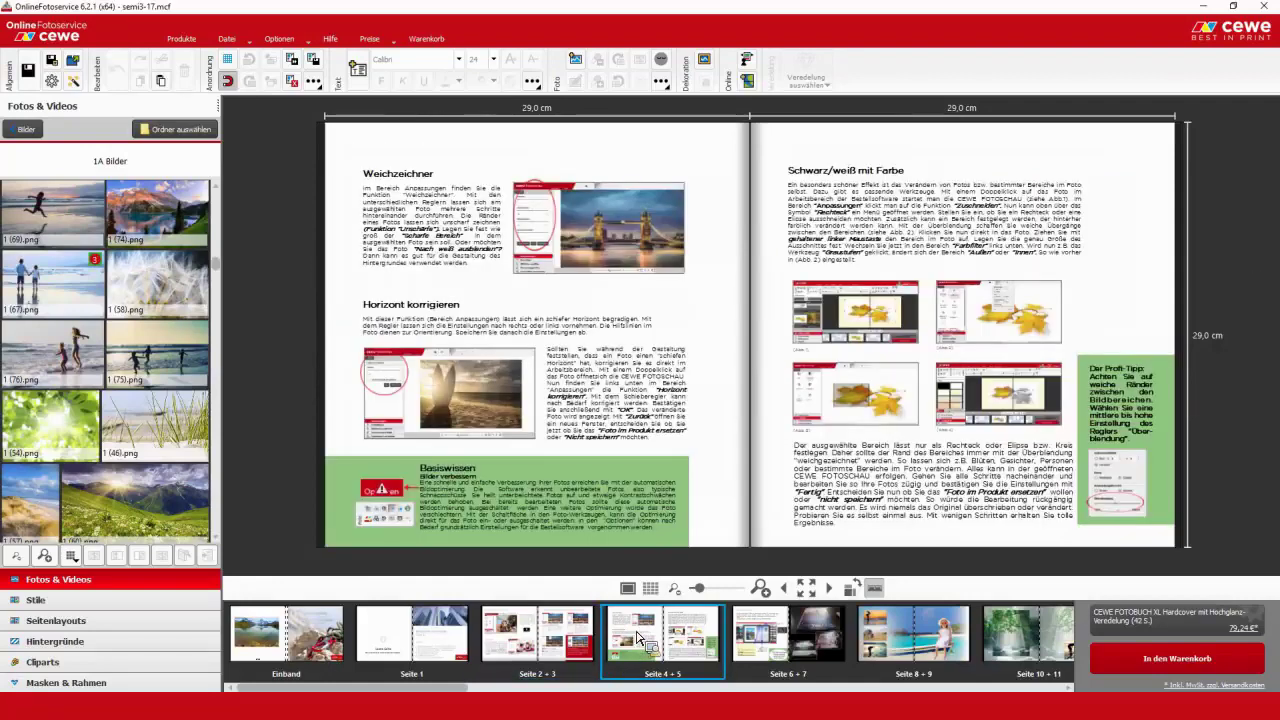
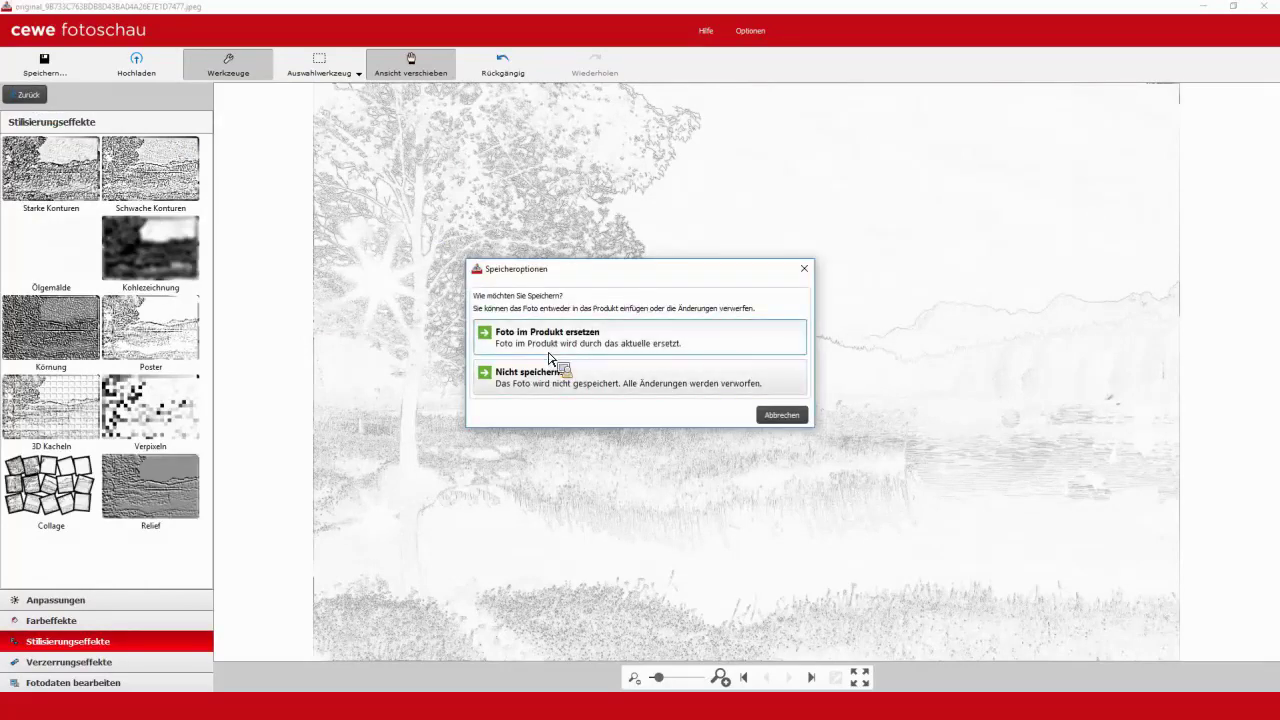
- Replace the tree and lake photo on pages 14 + 15 with its contour-effect version
{"action": "left_click", "coordinate": [543, 347]}
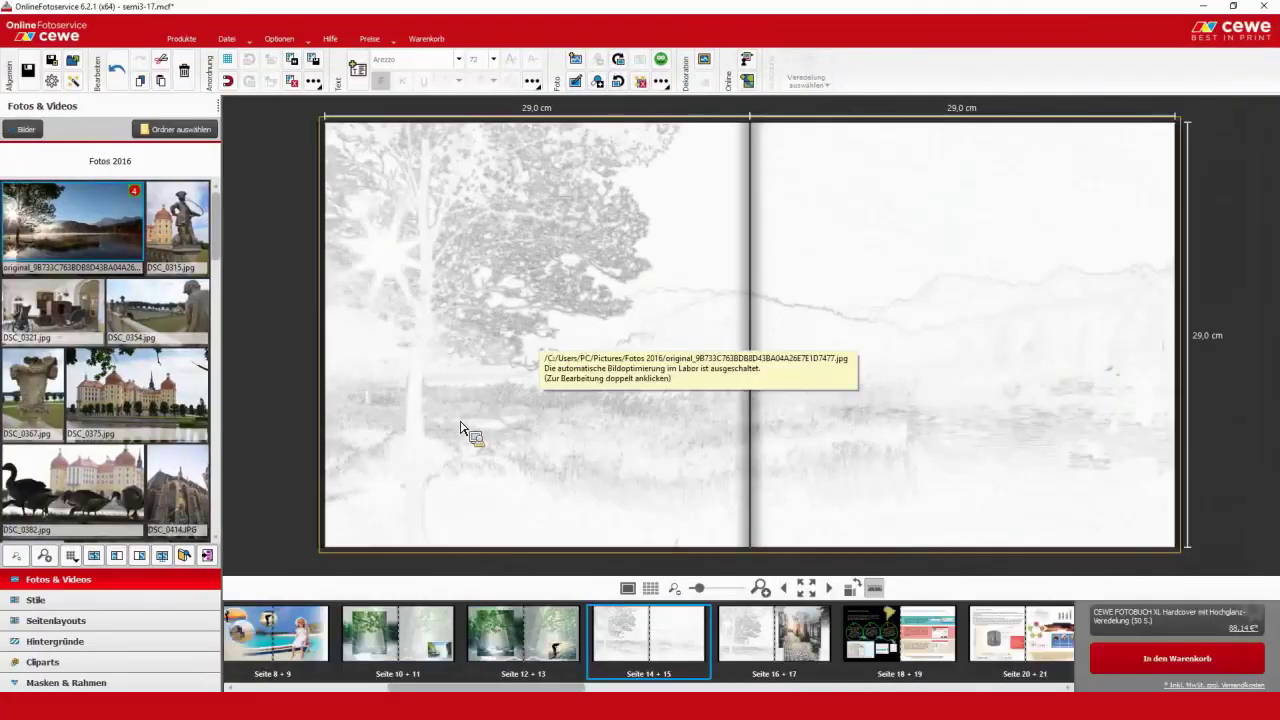
{"action": "scroll", "coordinate": [547, 360], "scroll_direction": "up", "scroll_amount": 3}
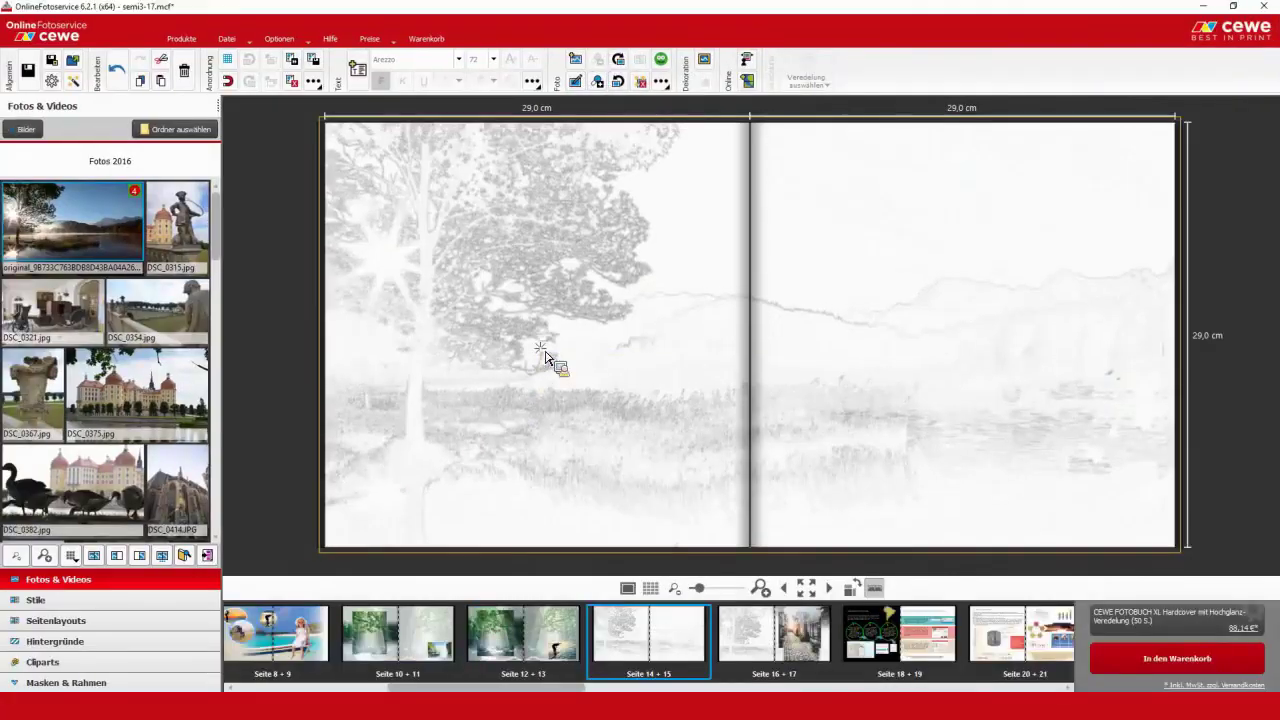
{"action": "mouse_move", "coordinate": [547, 372]}
{"action": "left_mouse_down"}
{"action": "mouse_move", "coordinate": [563, 337]}
{"action": "mouse_move", "coordinate": [561, 354]}
{"action": "left_mouse_up"}
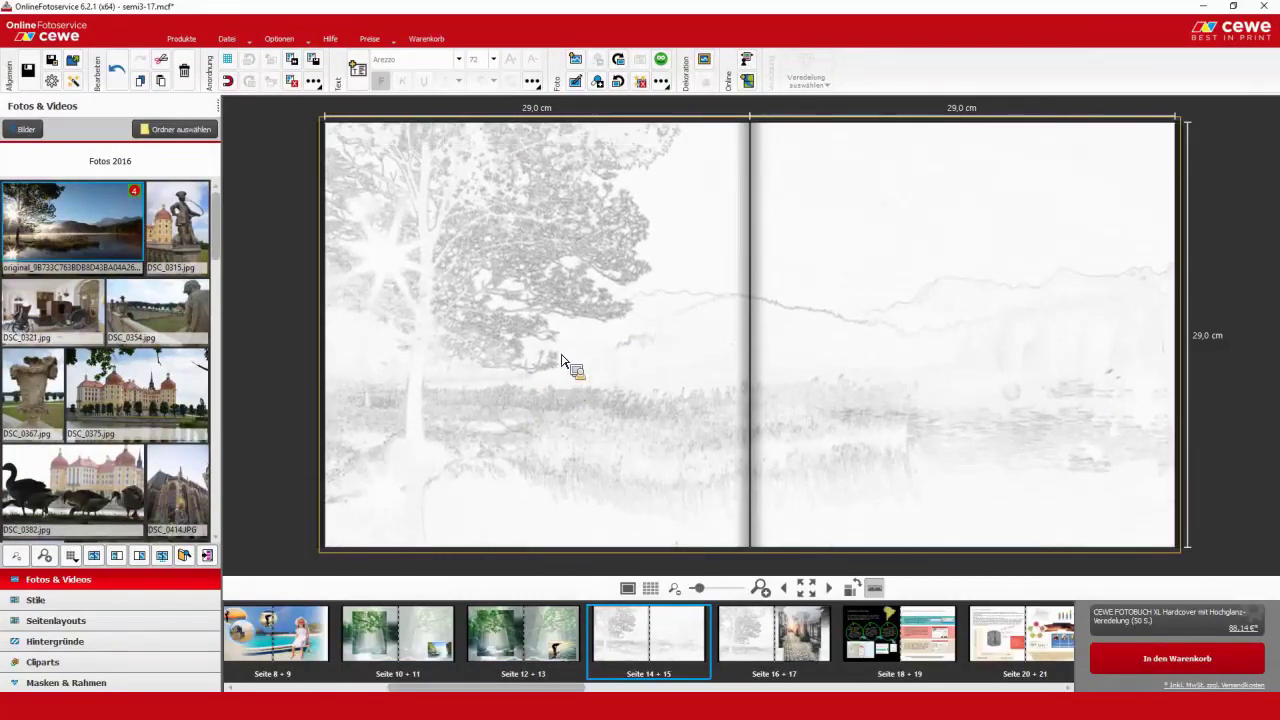
- Locate the source file of the alley photo on pages 16 + 17 and place Fotolia_64905169_X.png on page 15
{"action": "left_click", "coordinate": [745, 630]}
{"action": "left_click", "coordinate": [882, 280]}
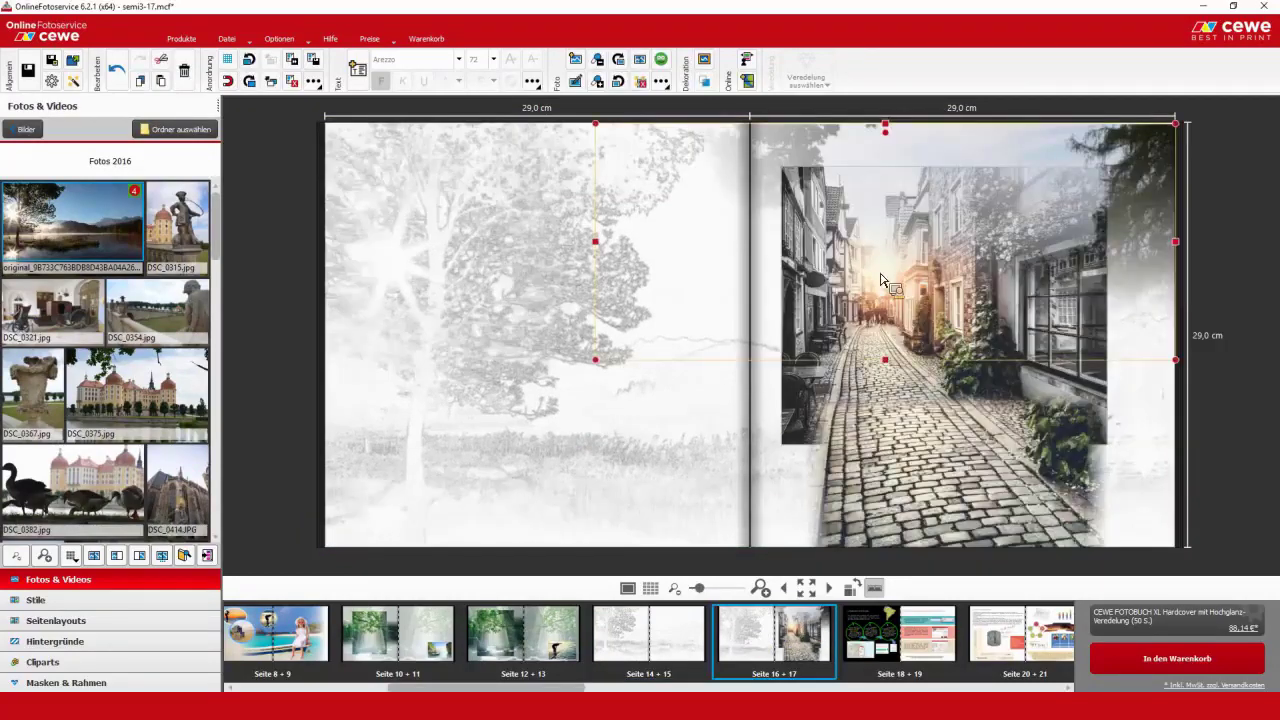
{"action": "left_click", "coordinate": [963, 376]}
{"action": "right_click", "coordinate": [922, 358]}
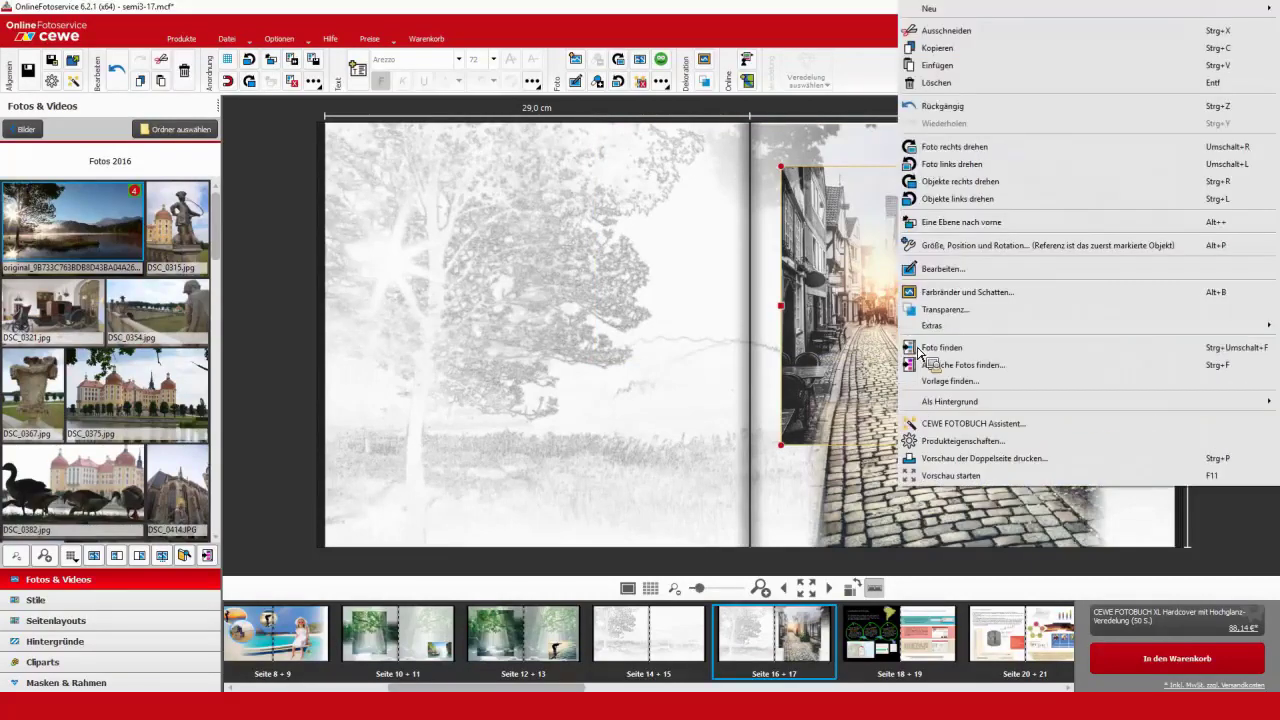
{"action": "left_click", "coordinate": [932, 347]}
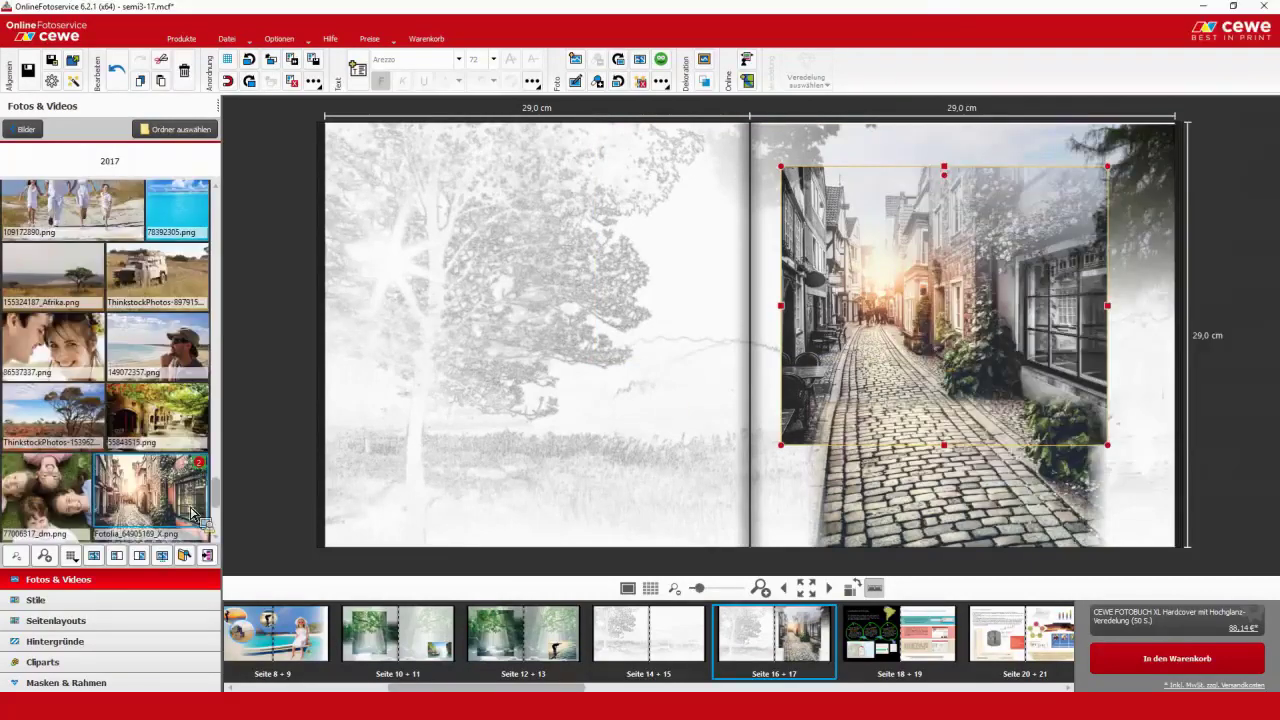
{"action": "left_click", "coordinate": [643, 622]}
{"action": "left_click_drag", "start_coordinate": [172, 519], "coordinate": [800, 200]}
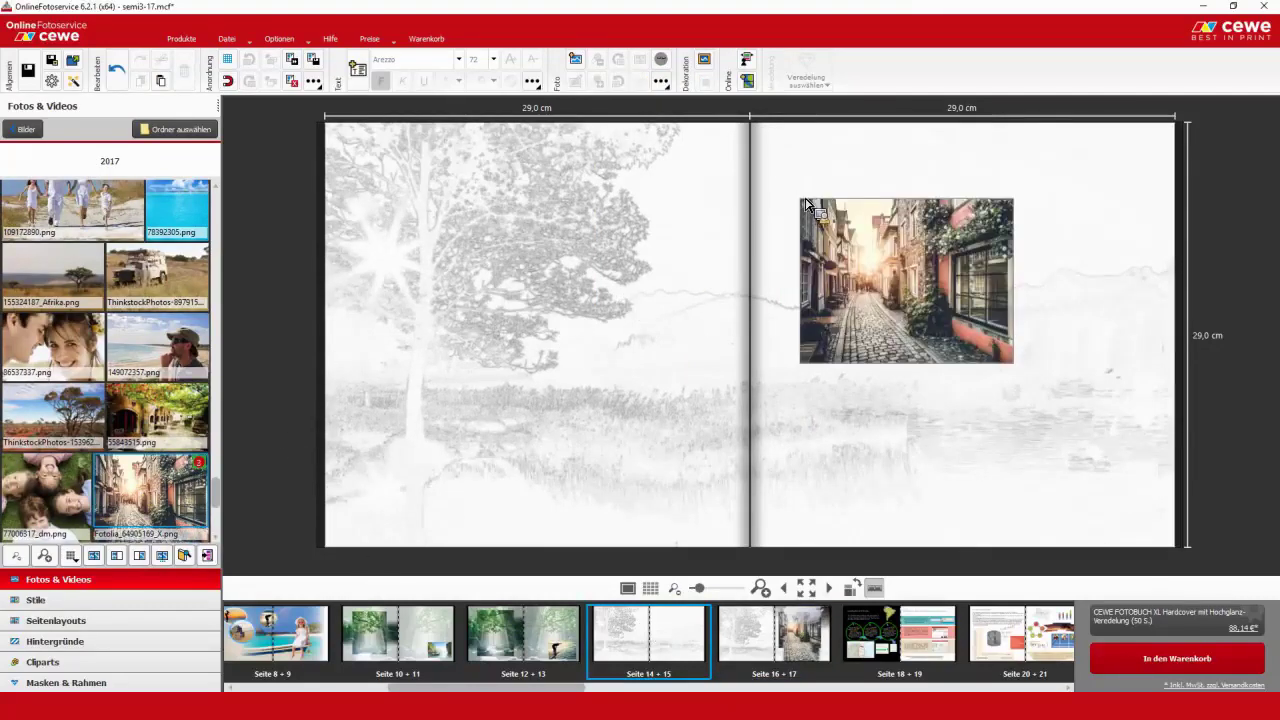
- Enlarge the alley photo proportionally and position it in the upper part of page 15 with margins around it
{"action": "left_click_drag", "start_coordinate": [1014, 199], "coordinate": [1087, 144]}
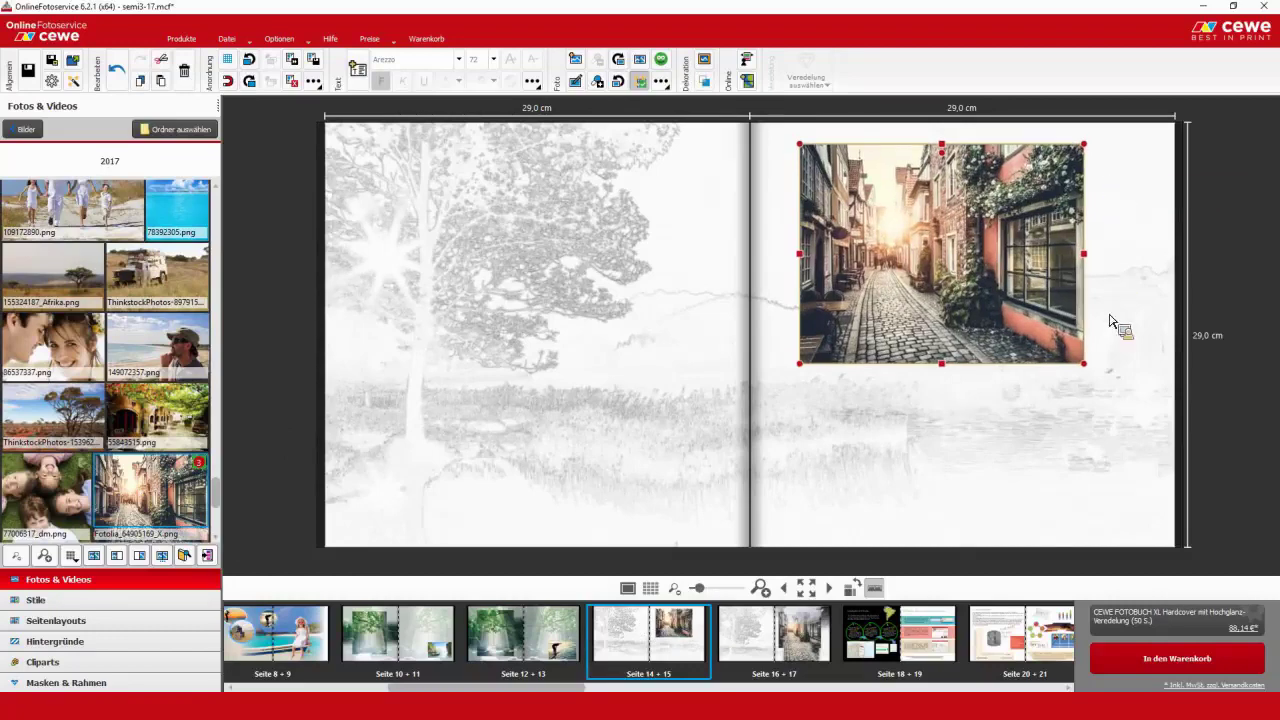
{"action": "left_click_drag", "start_coordinate": [1087, 366], "coordinate": [1138, 405]}
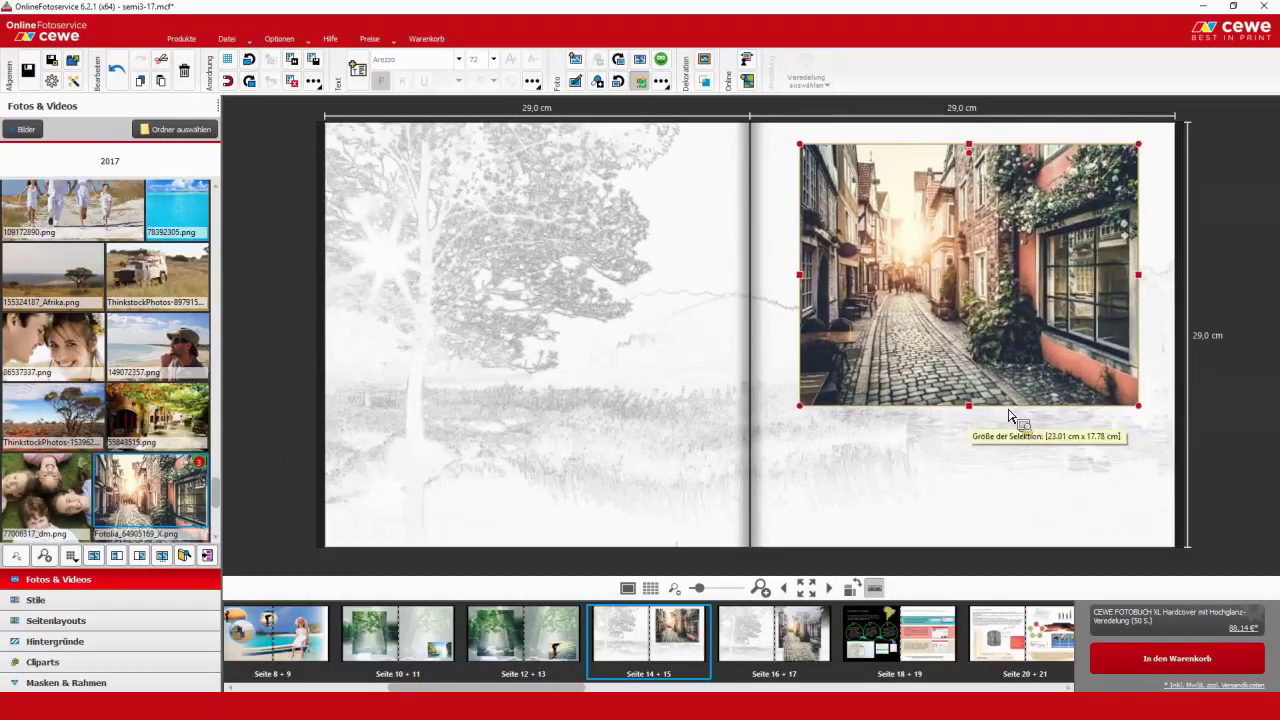
{"action": "left_click_drag", "start_coordinate": [860, 400], "coordinate": [854, 415]}
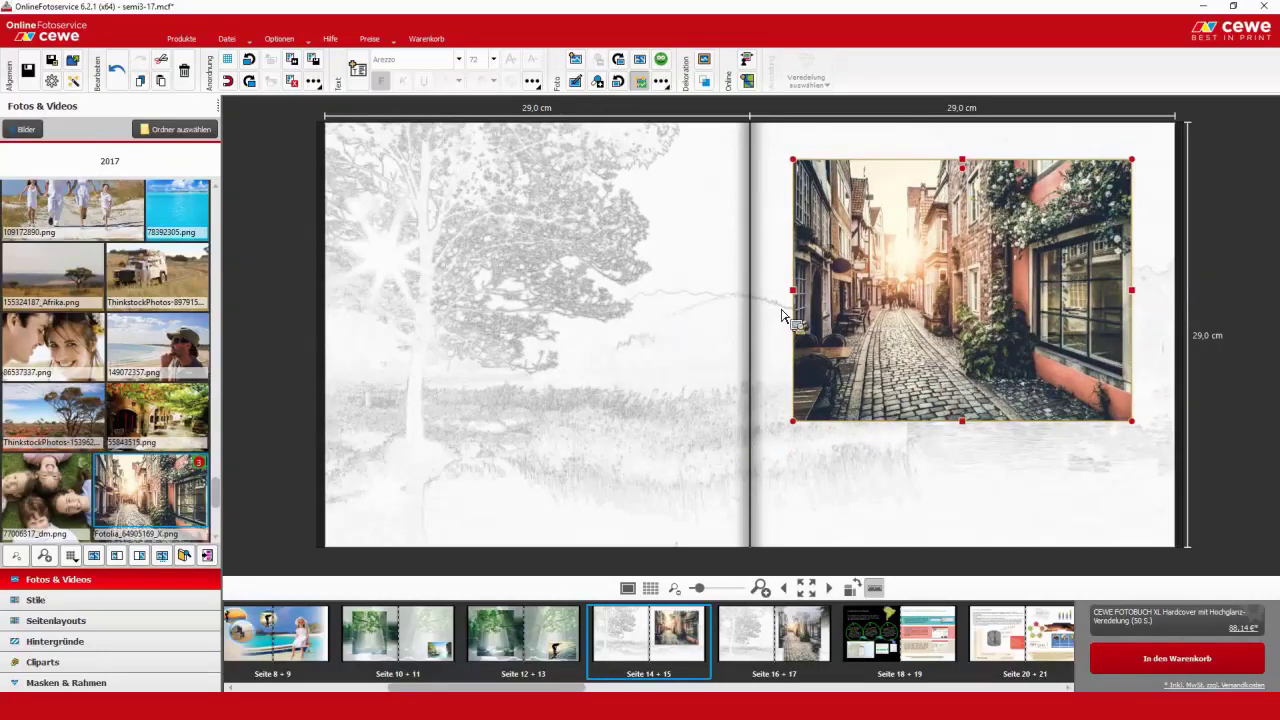
{"action": "left_click_drag", "start_coordinate": [800, 423], "coordinate": [815, 429]}
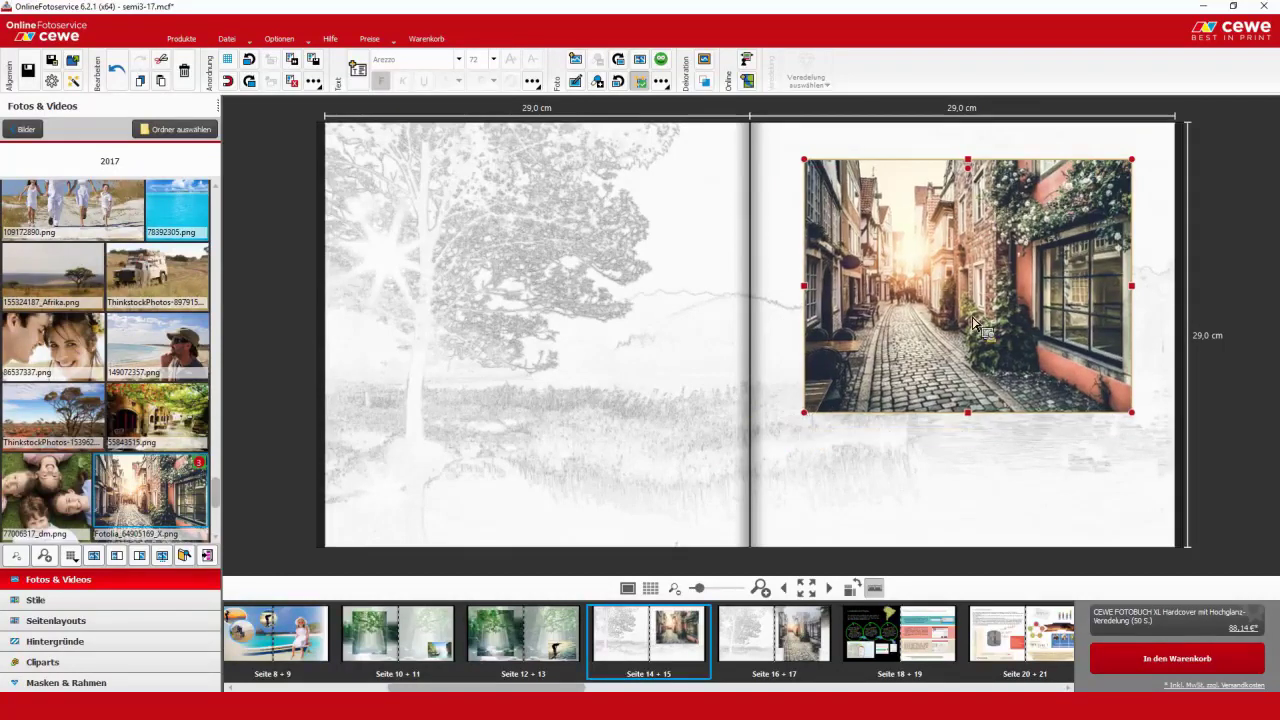
{"action": "left_click_drag", "start_coordinate": [1132, 161], "coordinate": [1067, 164]}
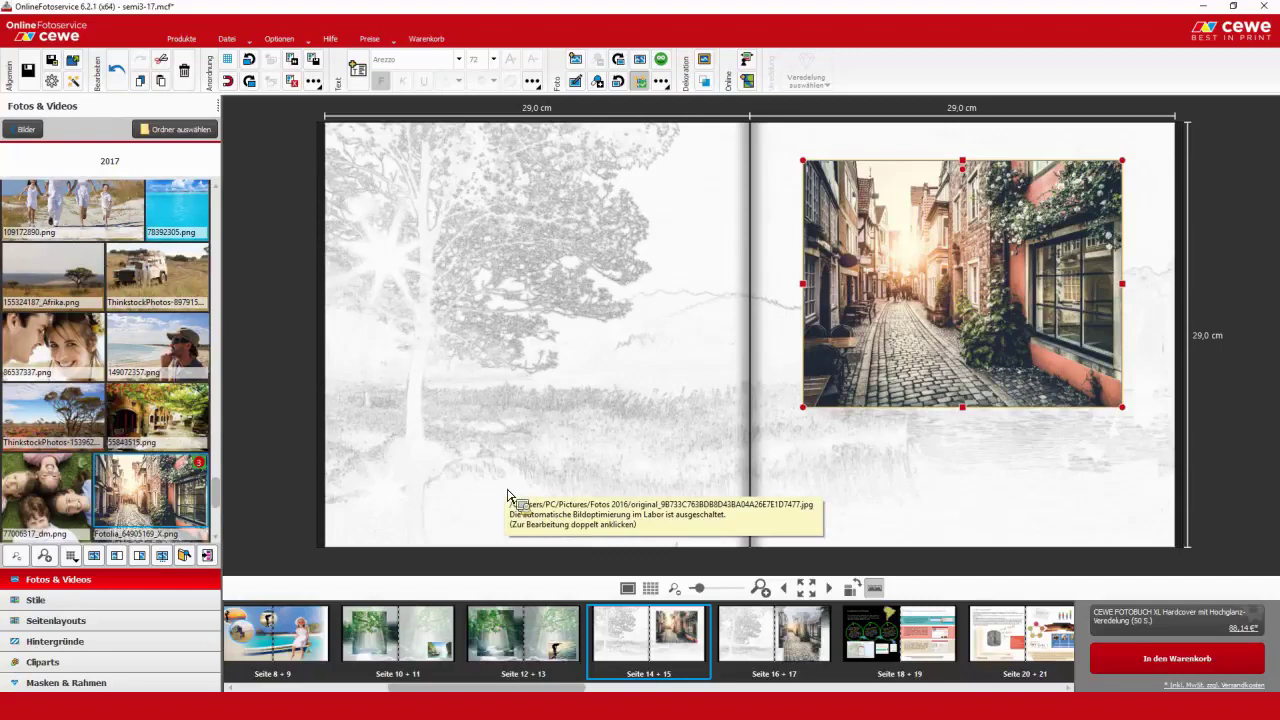
- Open the alley photo for editing, set the outside ellipse selection's Überblendung to medium and draw an ellipse over the alley's centre
{"action": "double_click", "coordinate": [935, 348]}
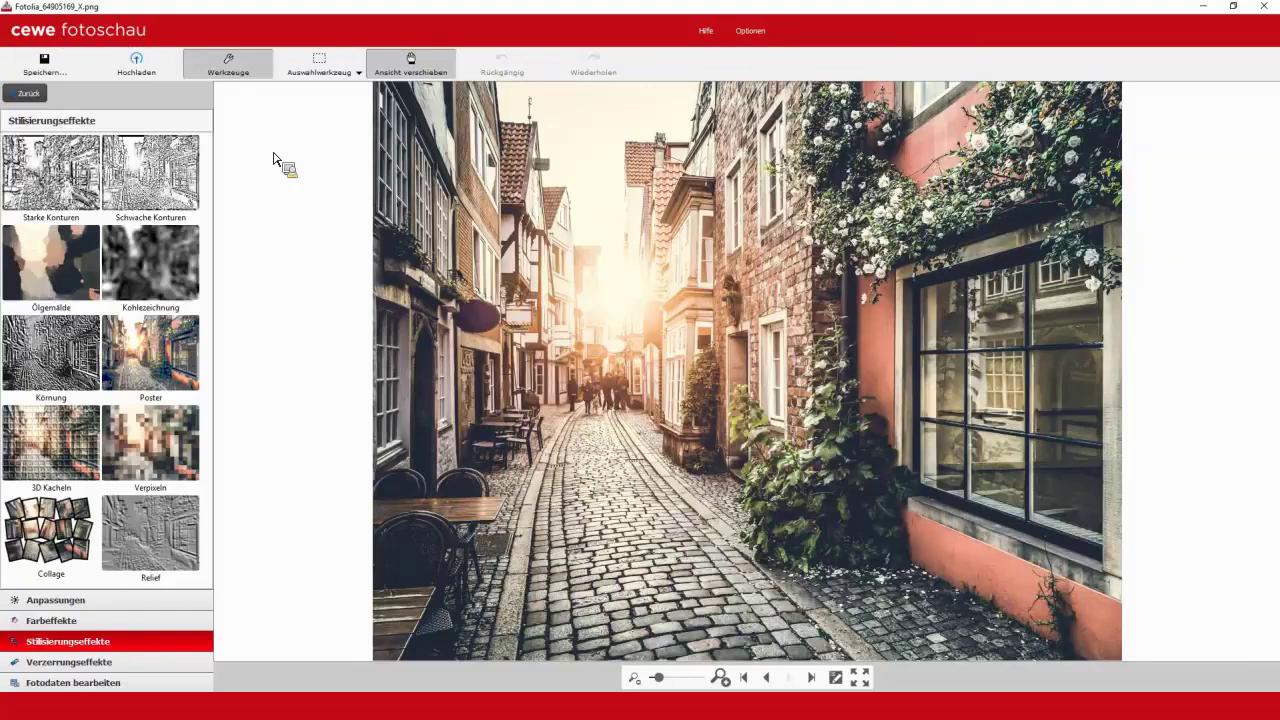
{"action": "left_click", "coordinate": [325, 75]}
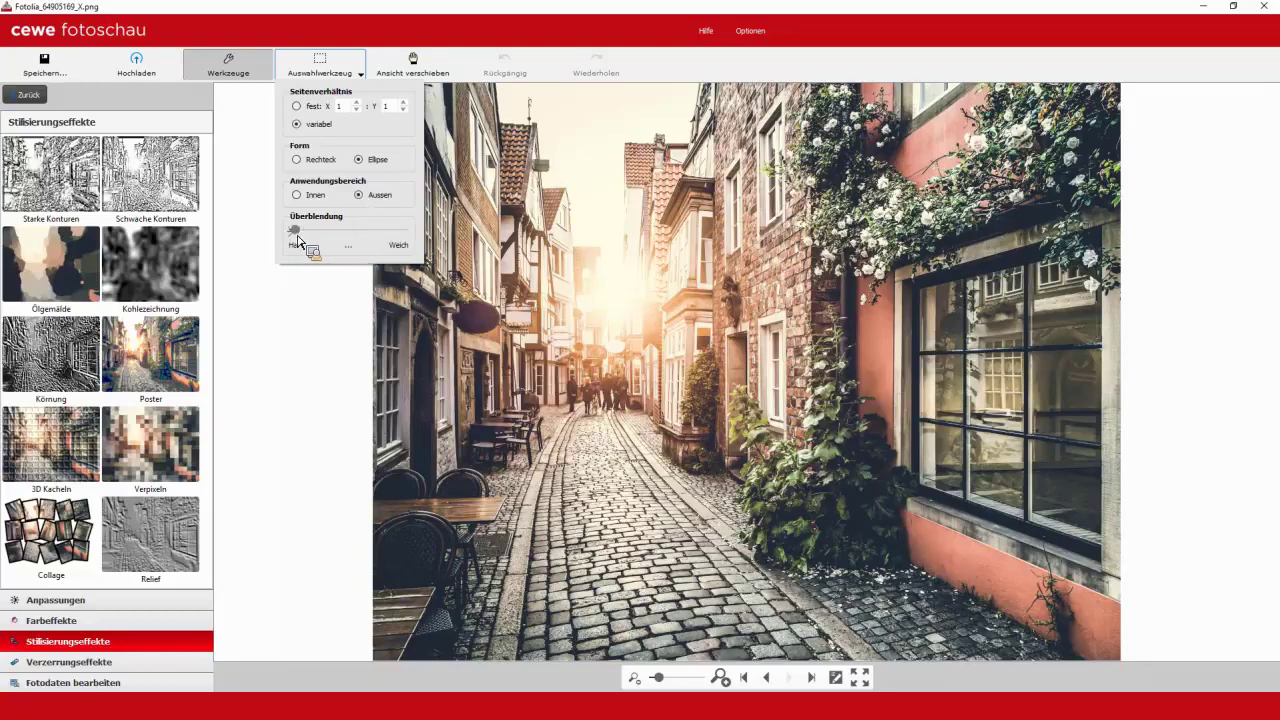
{"action": "left_click", "coordinate": [305, 232]}
{"action": "left_click_drag", "start_coordinate": [342, 232], "coordinate": [350, 232]}
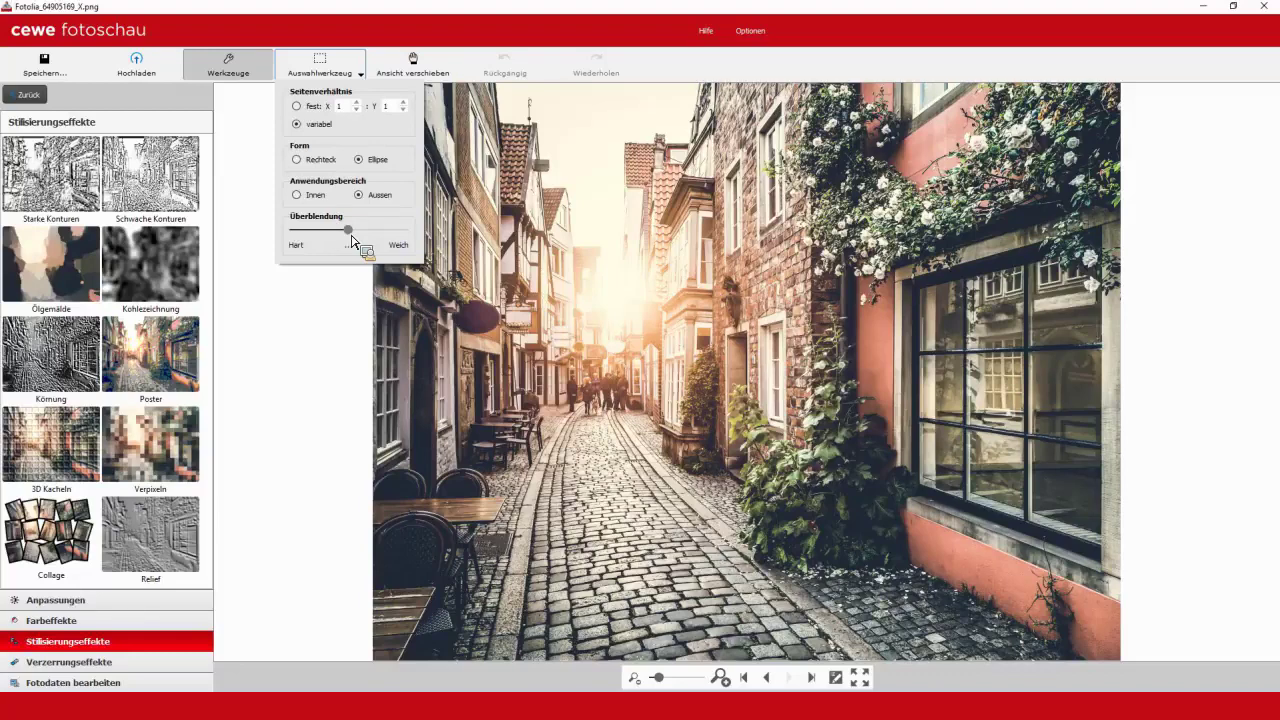
{"action": "left_click_drag", "start_coordinate": [548, 166], "coordinate": [870, 539]}
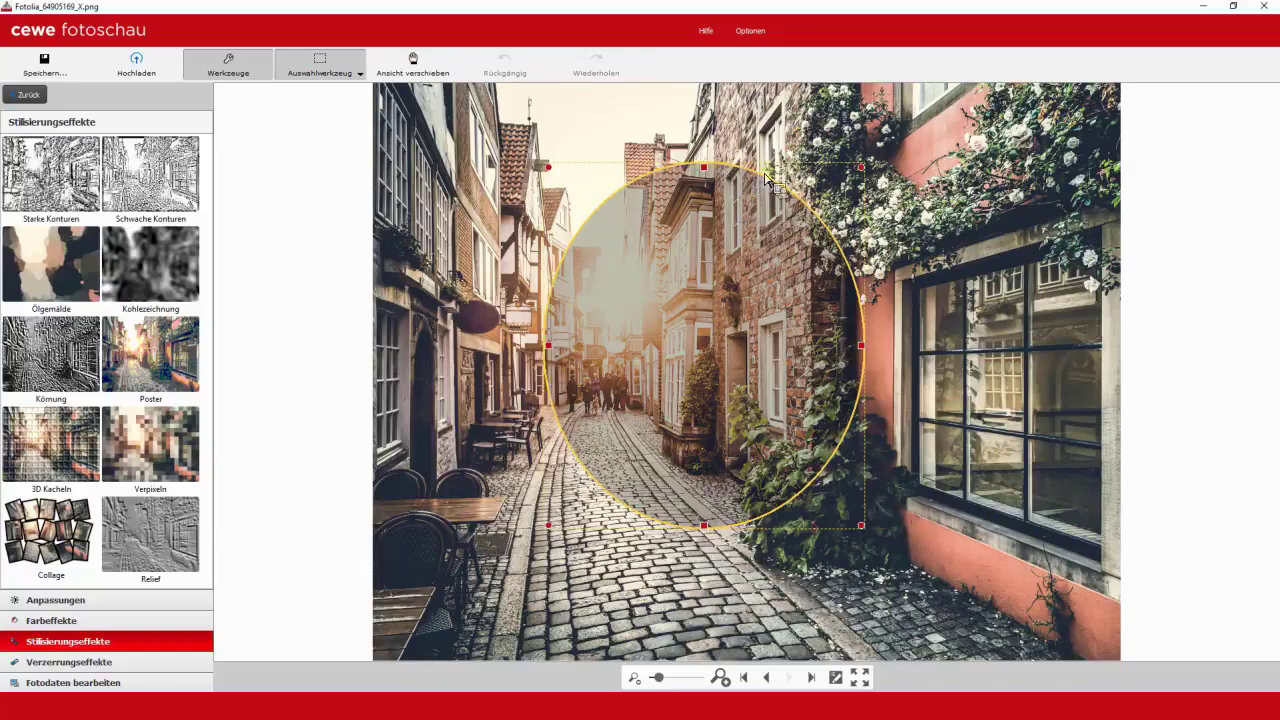
- Adjust the ellipse so it encloses the sunlit end of the alley, the people and the adjoining house fronts
{"action": "left_click_drag", "start_coordinate": [862, 168], "coordinate": [816, 210]}
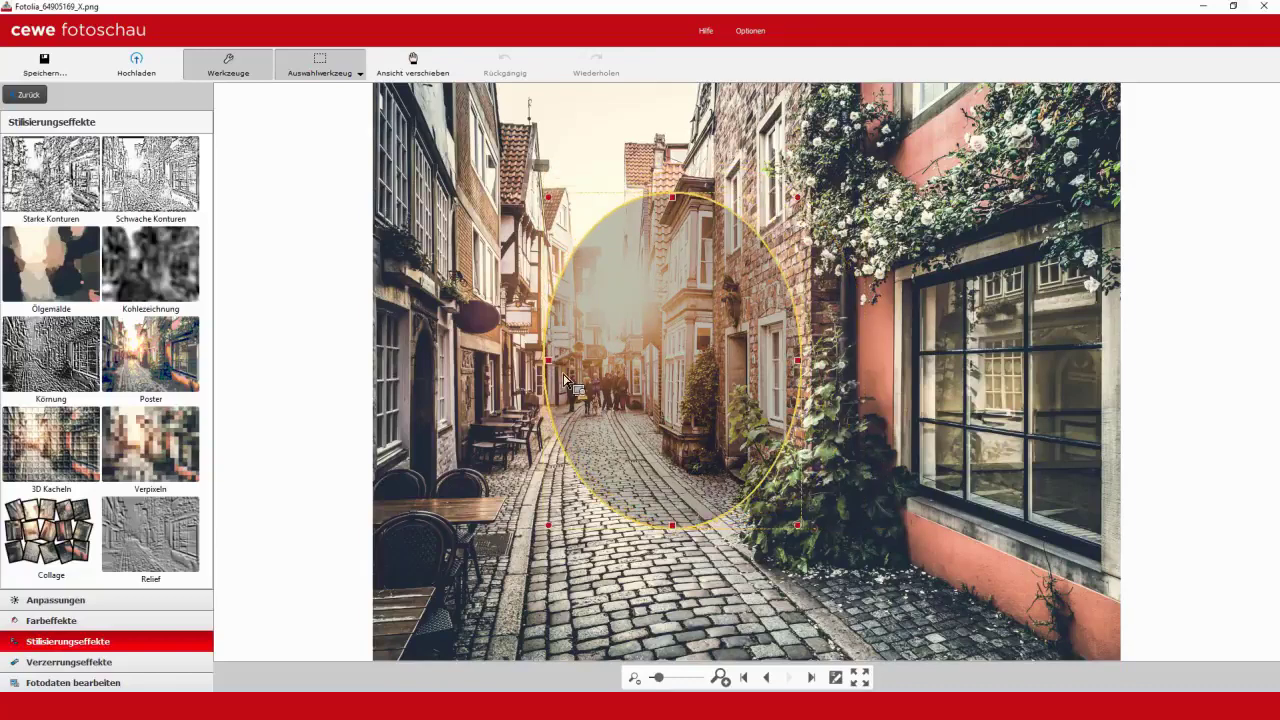
{"action": "left_click_drag", "start_coordinate": [548, 357], "coordinate": [498, 359]}
{"action": "left_click_drag", "start_coordinate": [647, 197], "coordinate": [647, 189]}
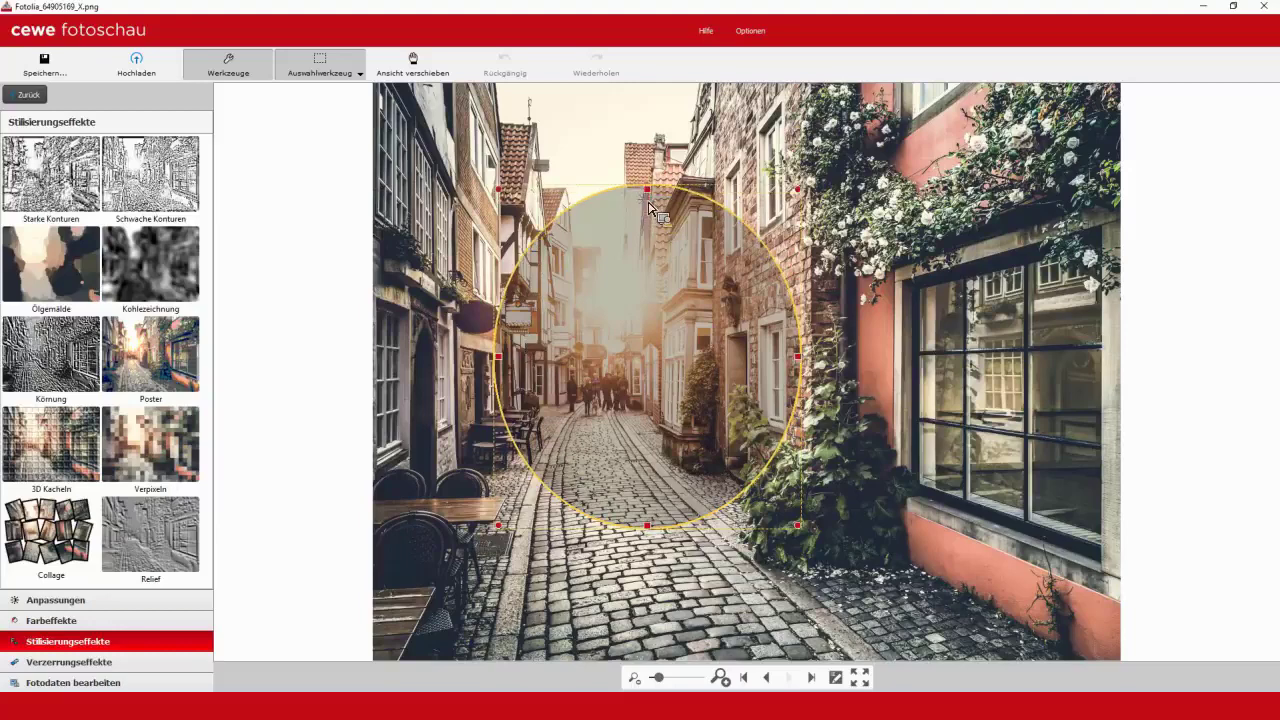
{"action": "left_click_drag", "start_coordinate": [797, 357], "coordinate": [827, 357]}
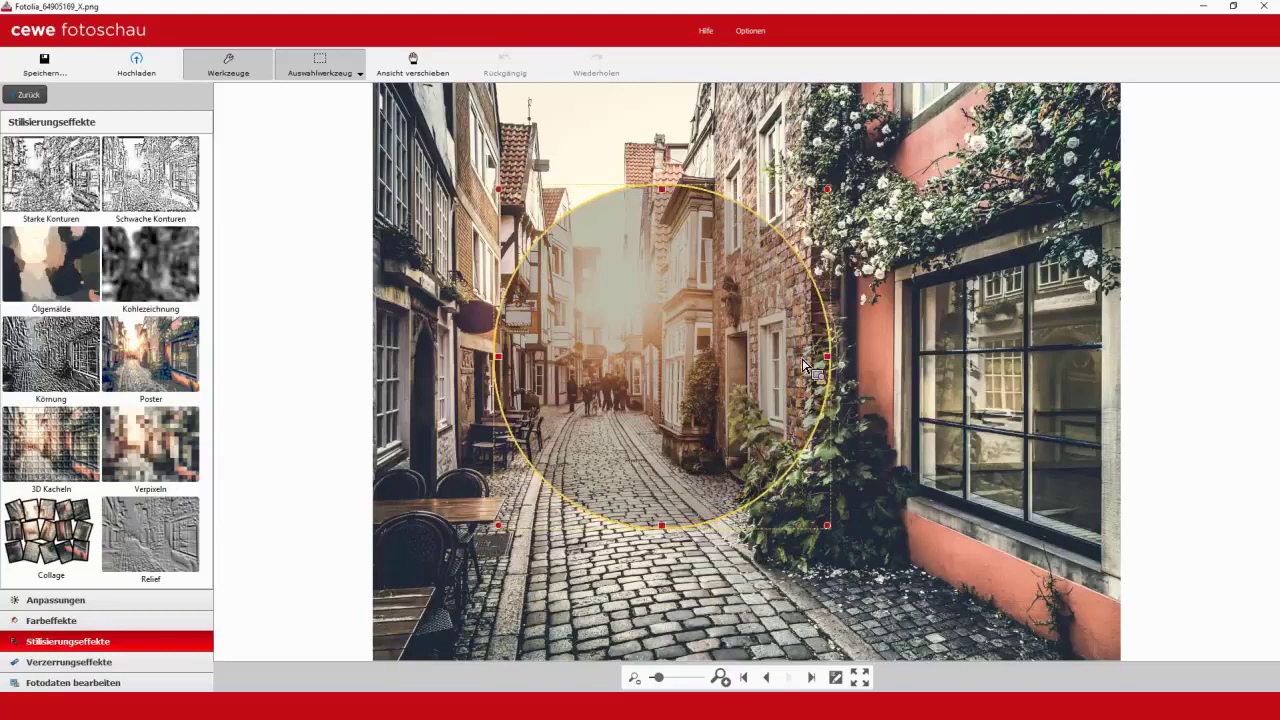
{"action": "left_click_drag", "start_coordinate": [662, 525], "coordinate": [680, 546]}
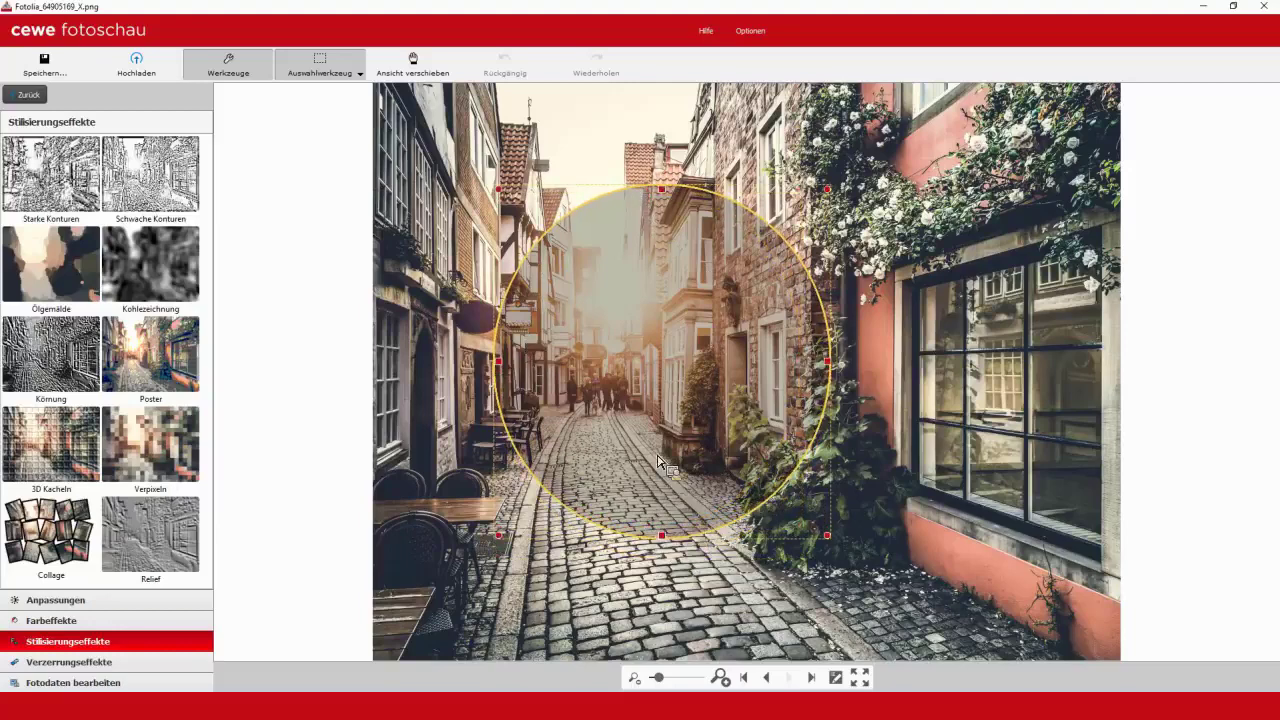
{"action": "mouse_move", "coordinate": [500, 373]}
{"action": "left_mouse_down"}
{"action": "mouse_move", "coordinate": [530, 373]}
{"action": "mouse_move", "coordinate": [517, 370]}
{"action": "left_mouse_up"}
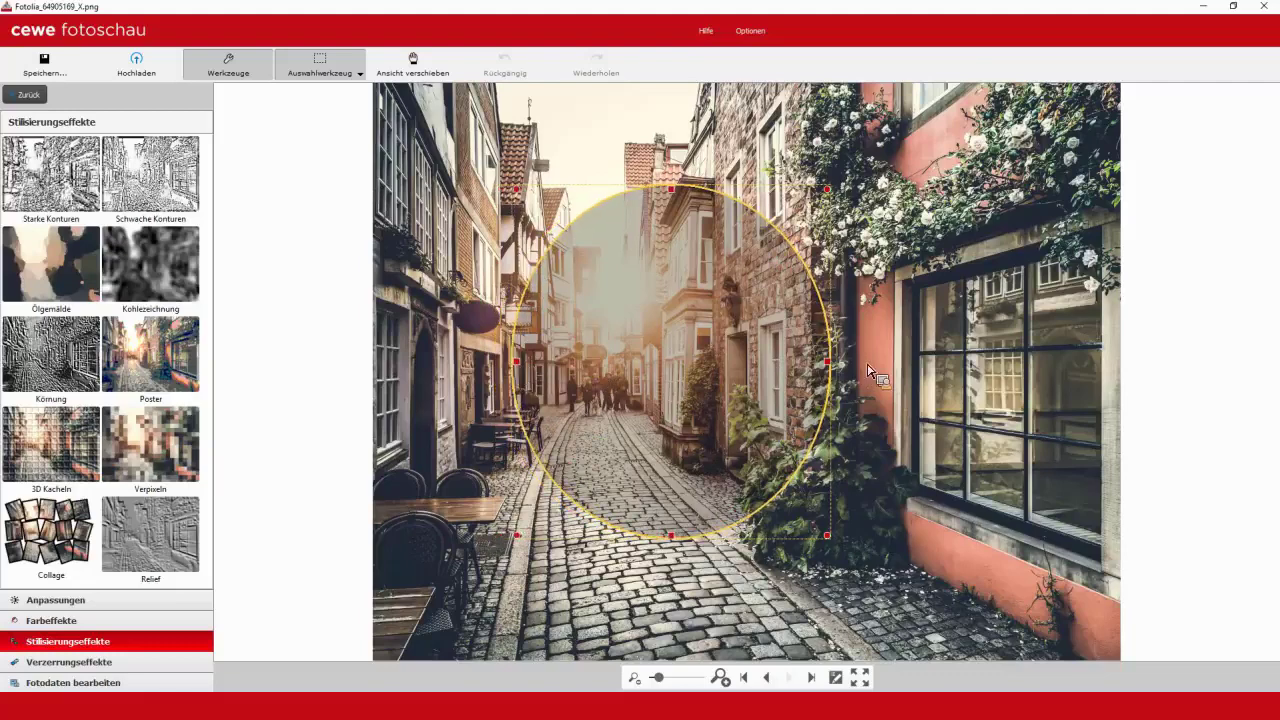
{"action": "left_click_drag", "start_coordinate": [829, 372], "coordinate": [809, 374]}
{"action": "left_click_drag", "start_coordinate": [664, 190], "coordinate": [670, 201]}
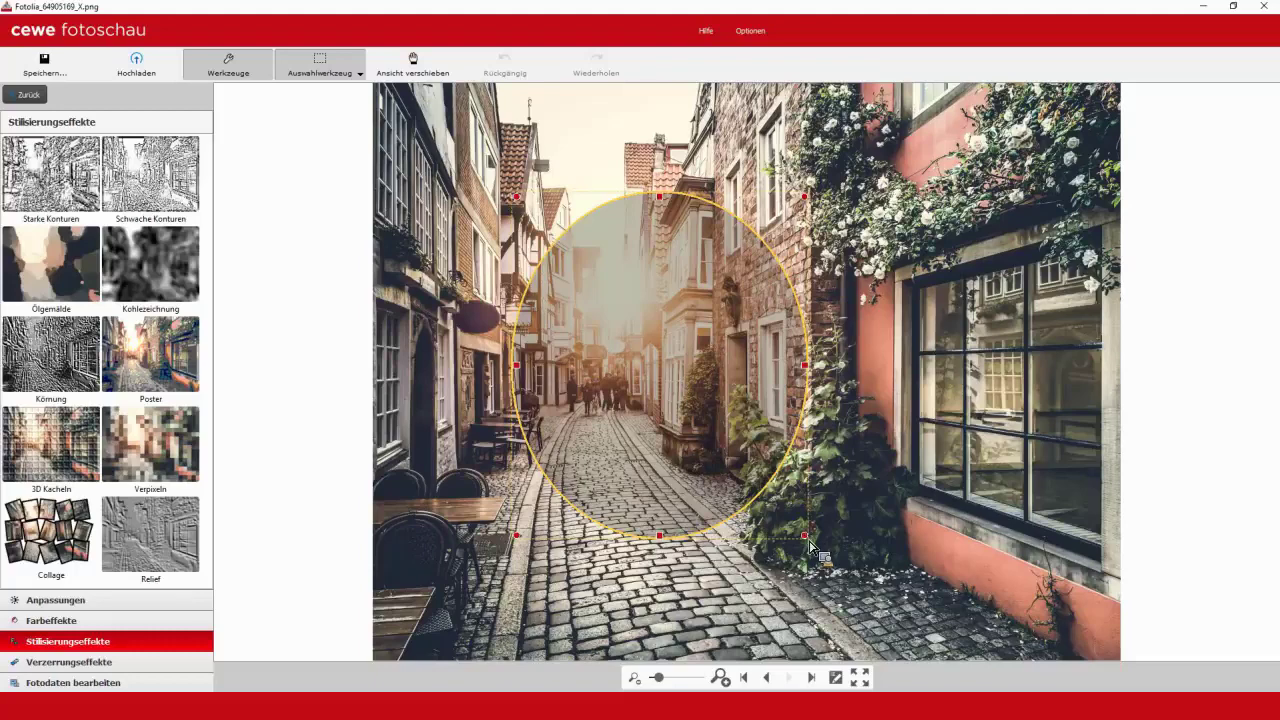
{"action": "left_click_drag", "start_coordinate": [806, 536], "coordinate": [823, 556]}
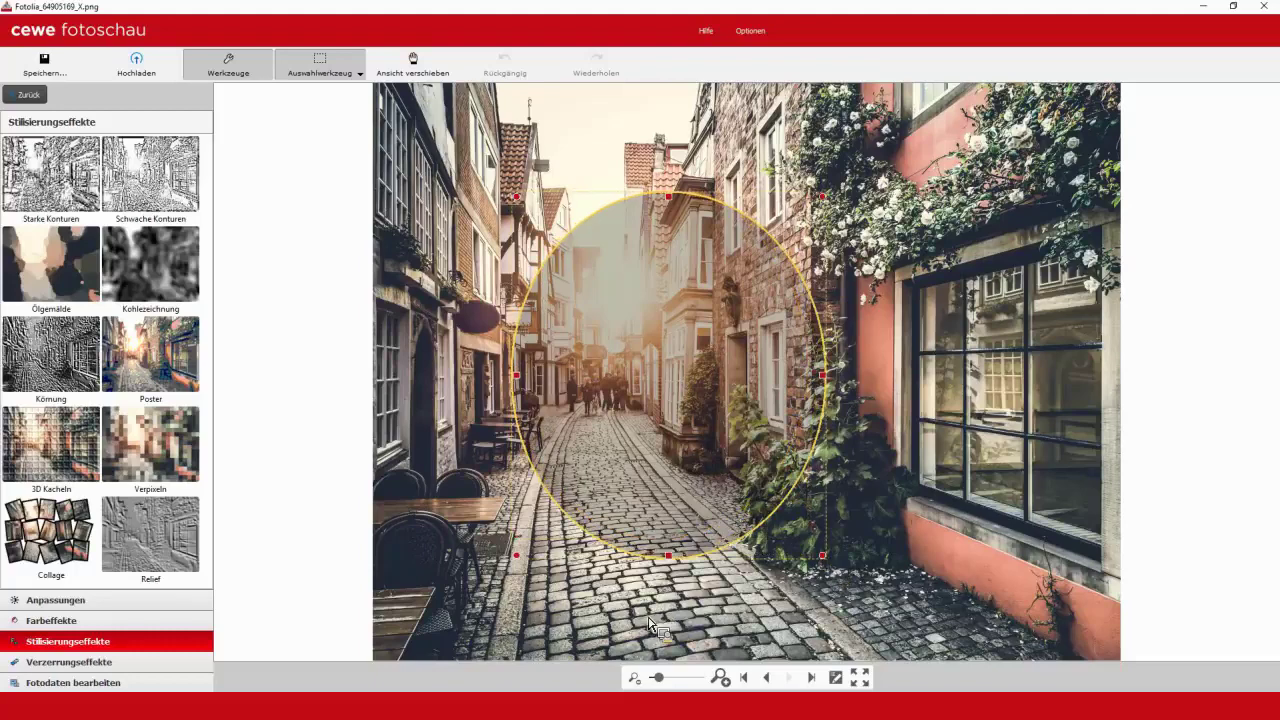
- Apply the Graustufen colour effect outside the ellipse and replace the photo in the product with the edited version
{"action": "left_click", "coordinate": [306, 60]}
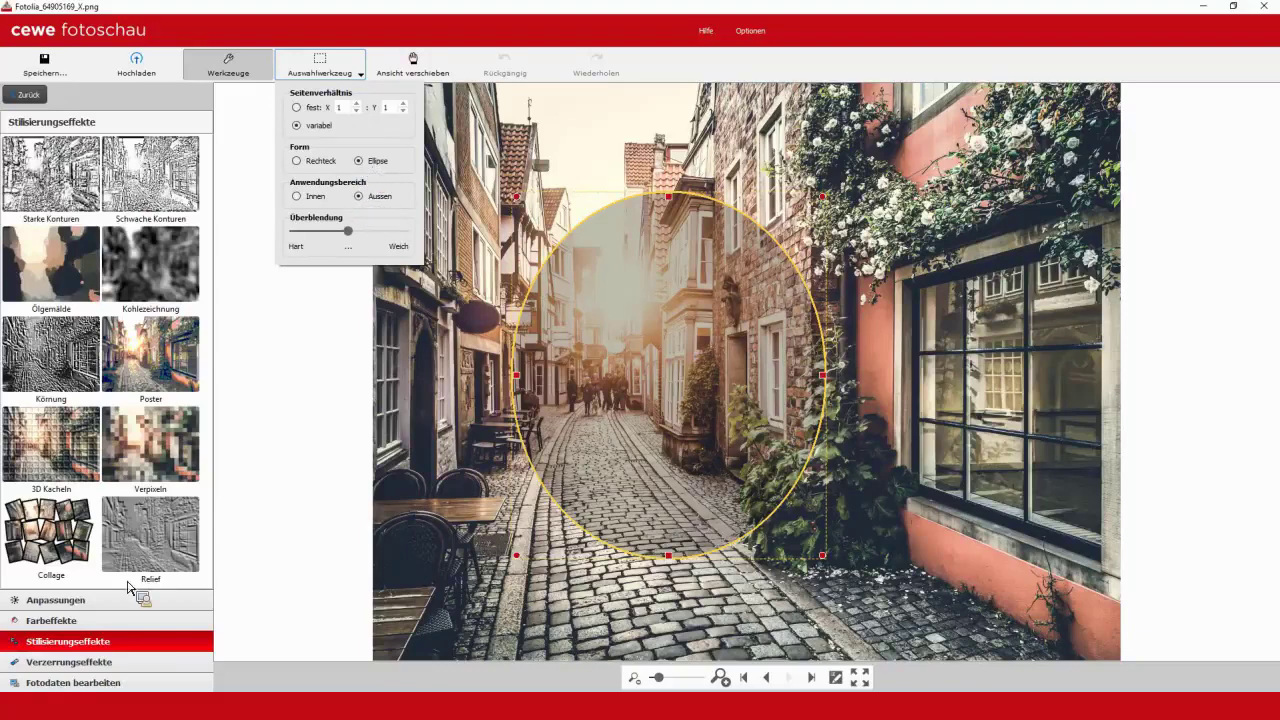
{"action": "left_click", "coordinate": [72, 622]}
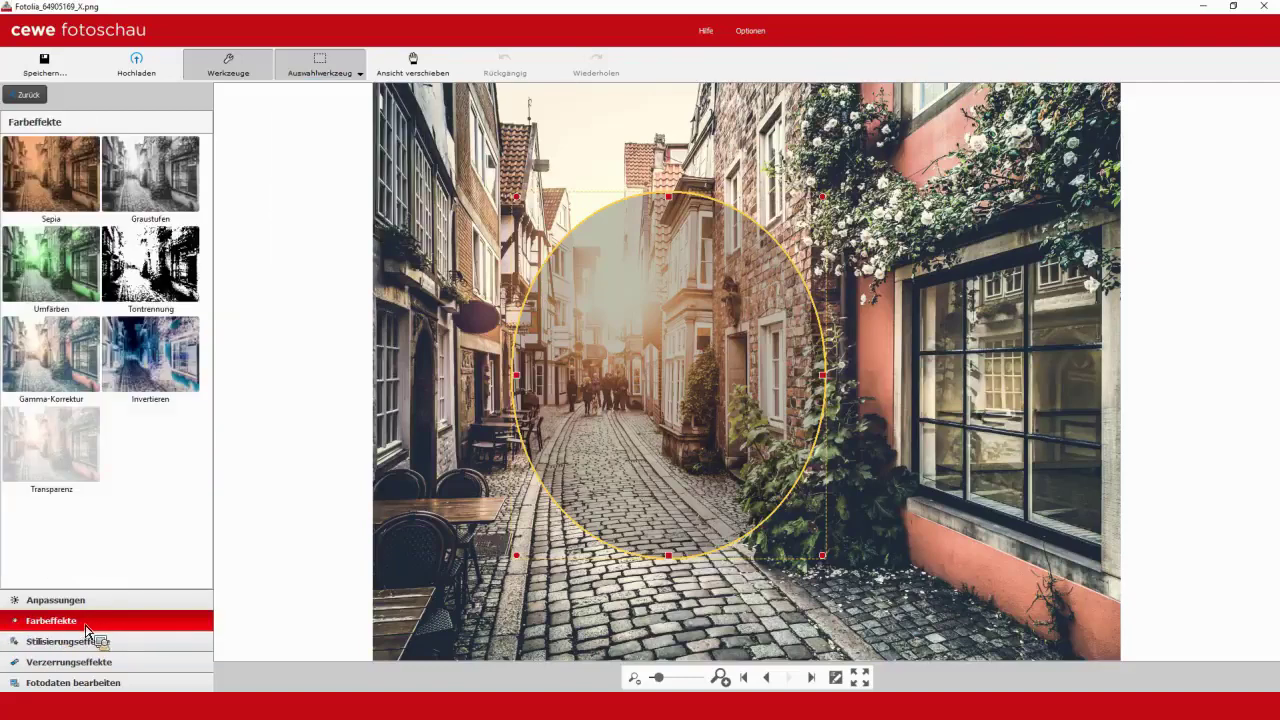
{"action": "left_click", "coordinate": [170, 187]}
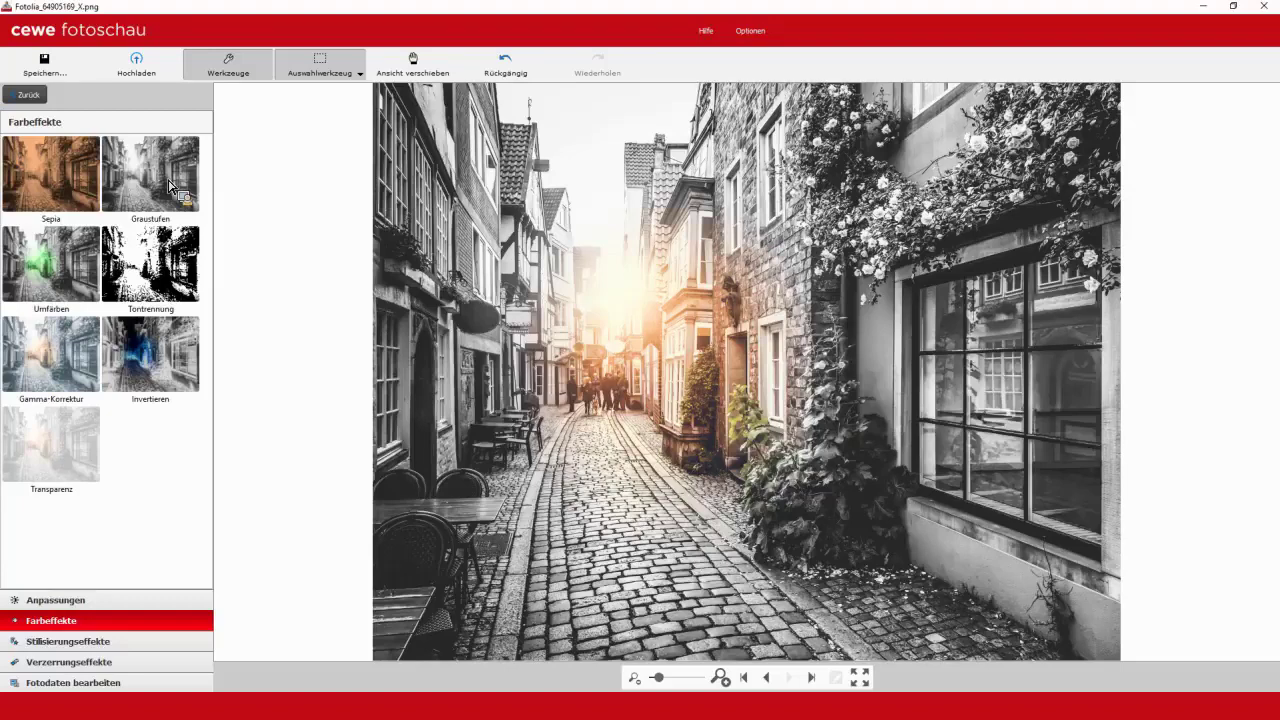
{"action": "left_click_drag", "start_coordinate": [168, 182], "coordinate": [31, 102]}
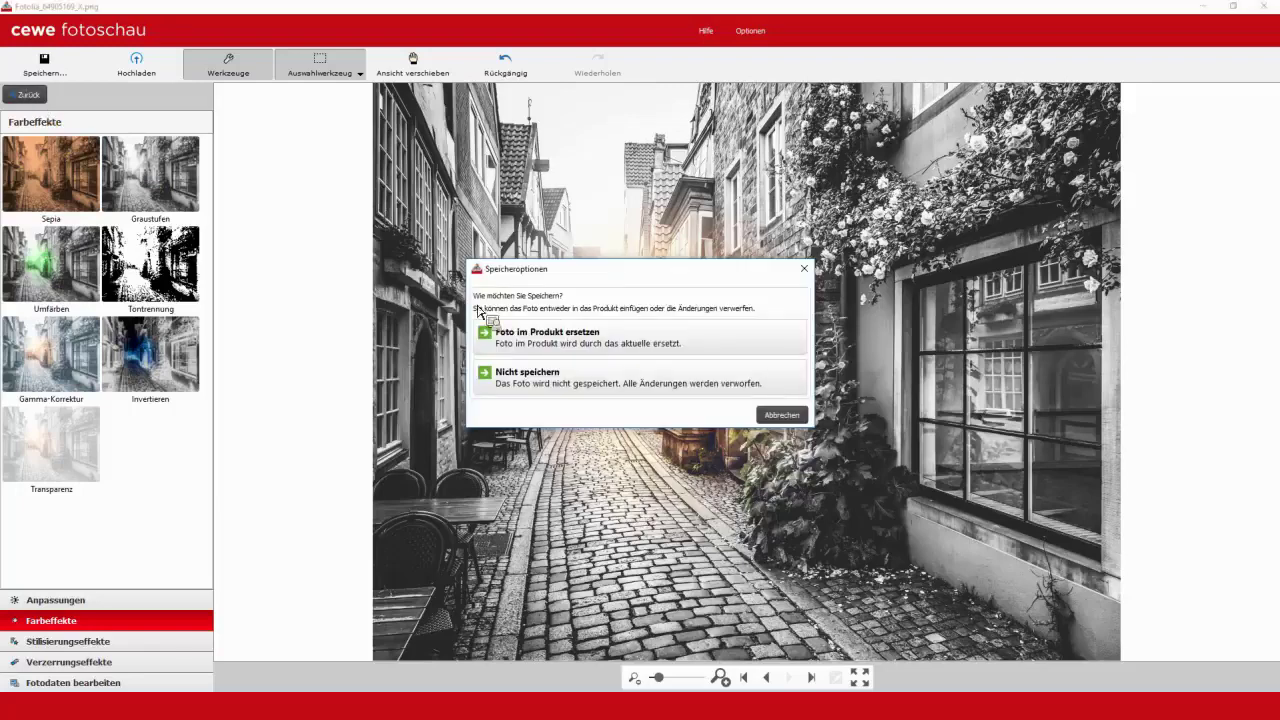
{"action": "left_click", "coordinate": [541, 338]}
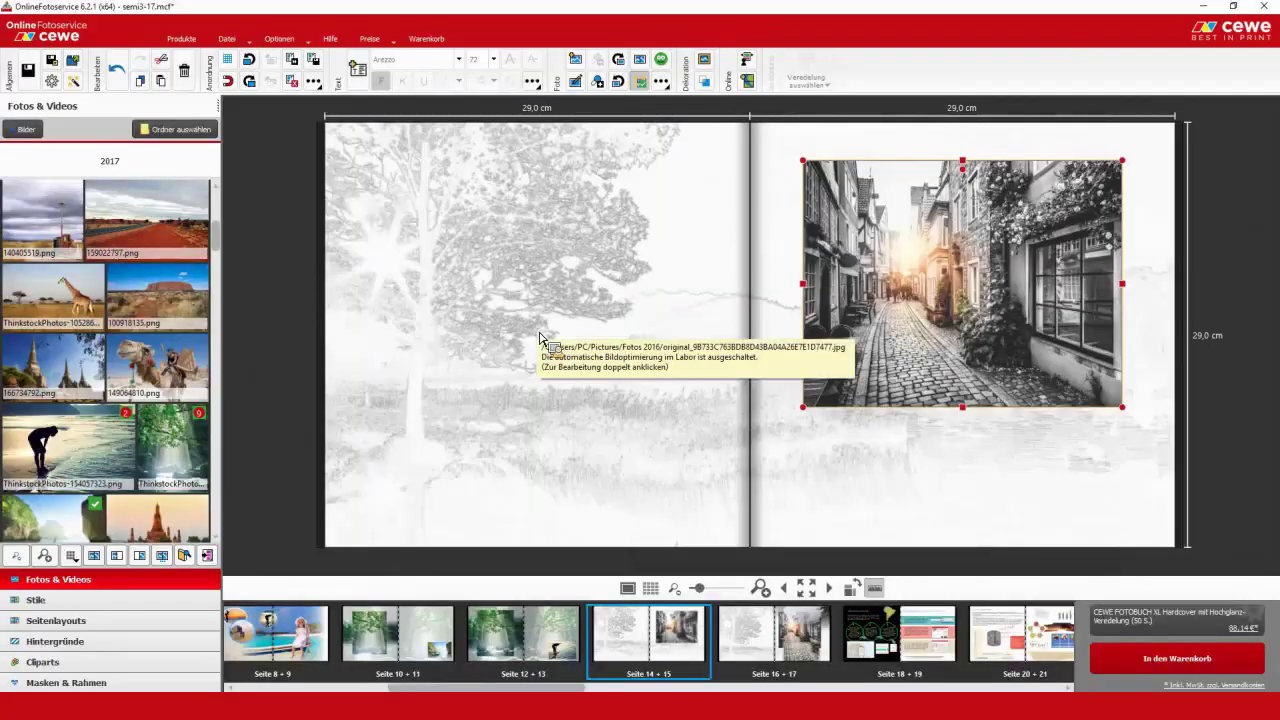
- Check the sample layout on pages 16 + 17 and place a second copy of Fotolia_64905169_X.png in the lower part of page 15
{"action": "left_click", "coordinate": [800, 625]}
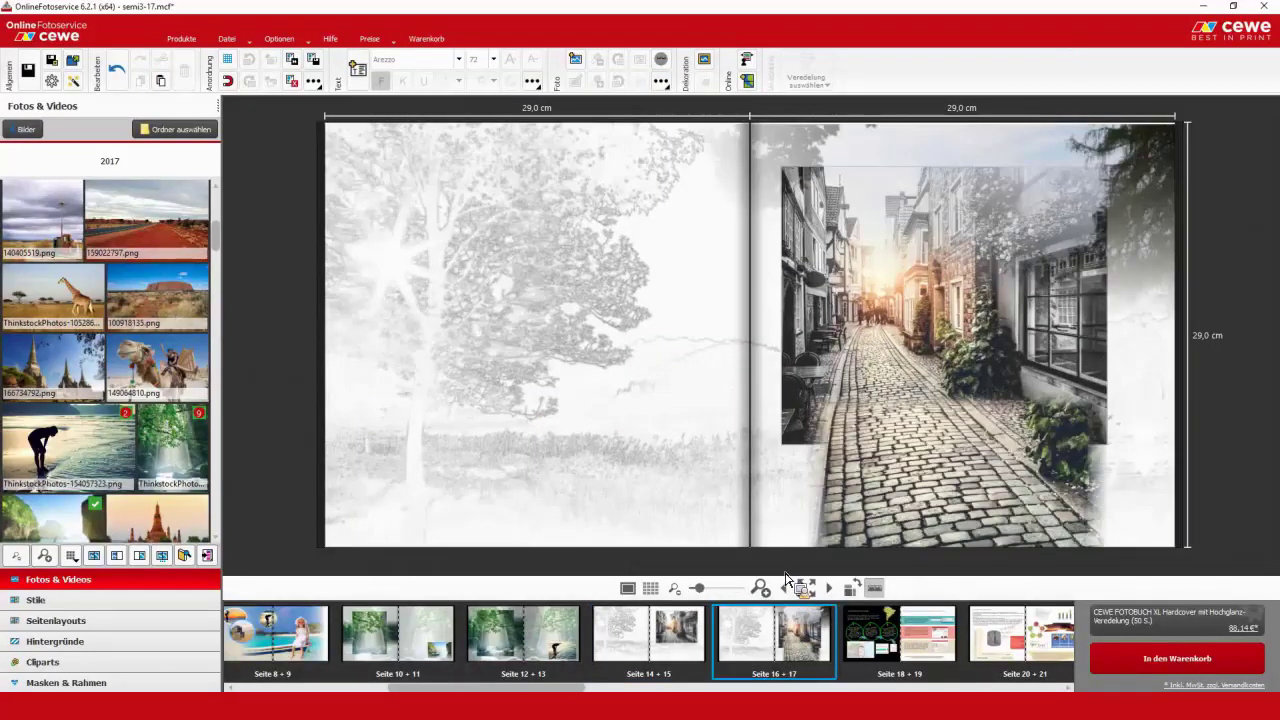
{"action": "left_click_drag", "start_coordinate": [786, 578], "coordinate": [927, 247]}
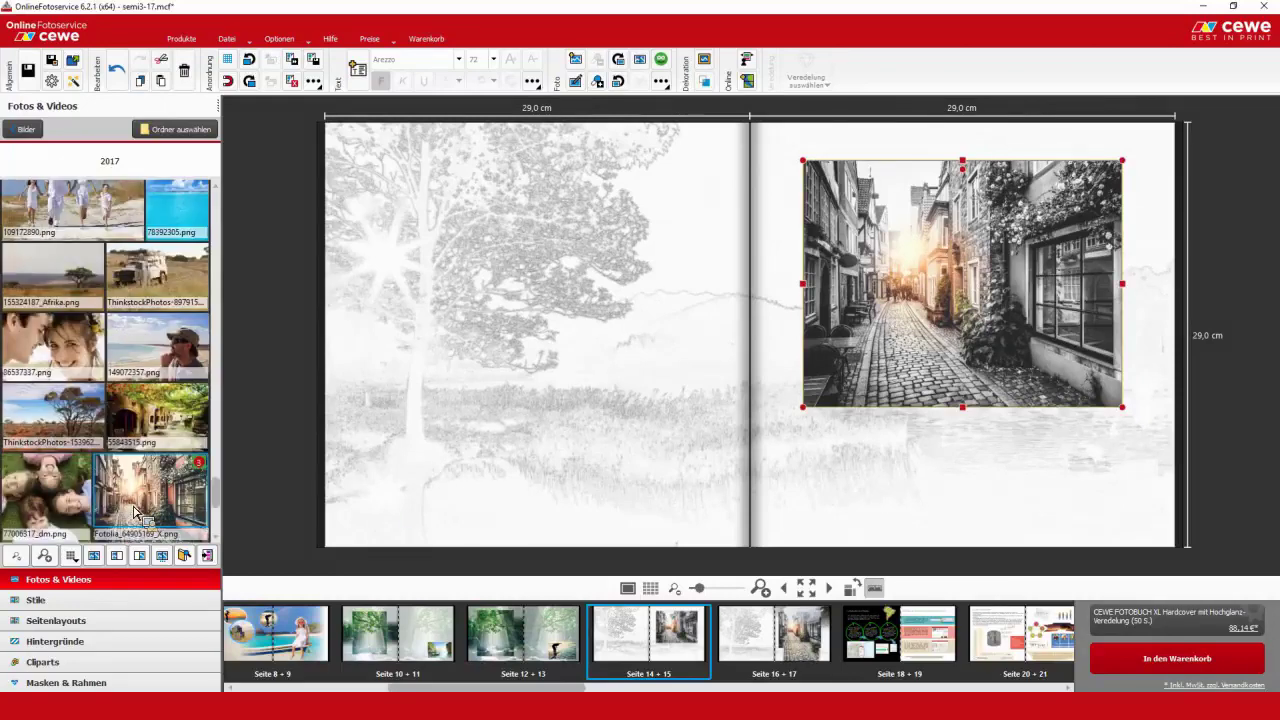
{"action": "left_click", "coordinate": [887, 453]}
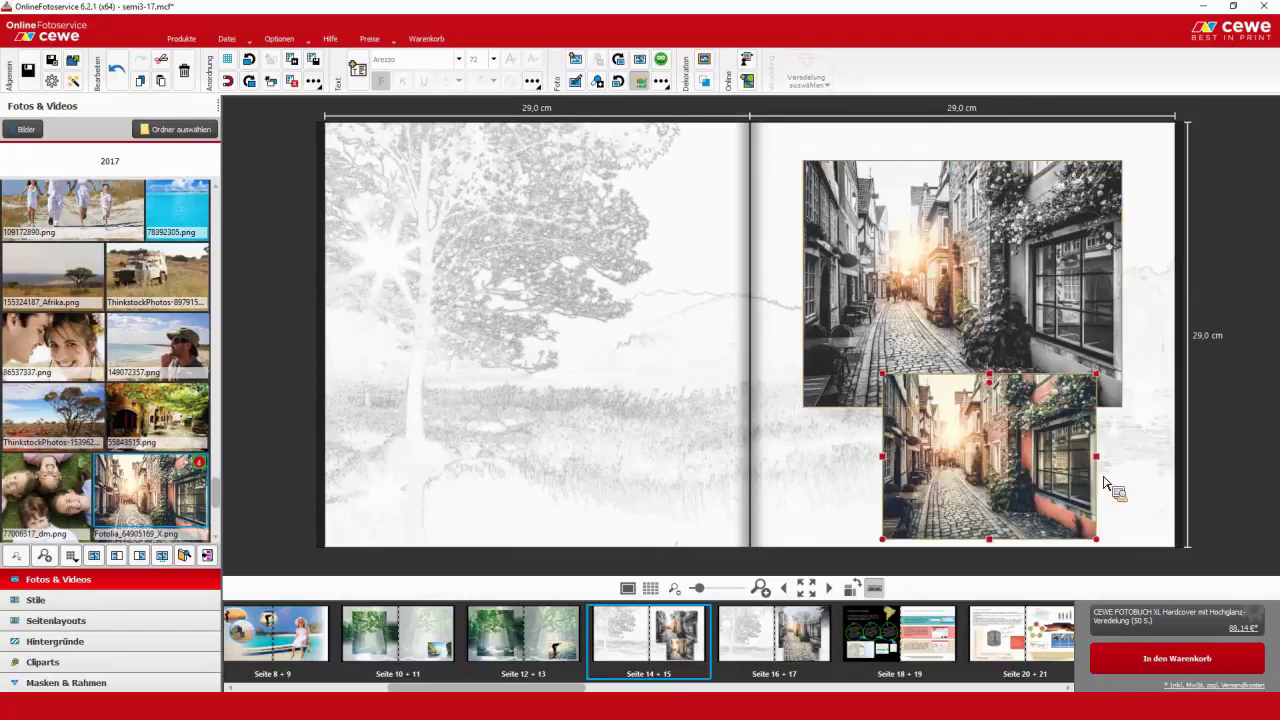
- Move the second alley photo over the first one's lower edge, widen its frame slightly and enlarge its crop until the cobblestones match
{"action": "left_click_drag", "start_coordinate": [1097, 480], "coordinate": [1064, 472]}
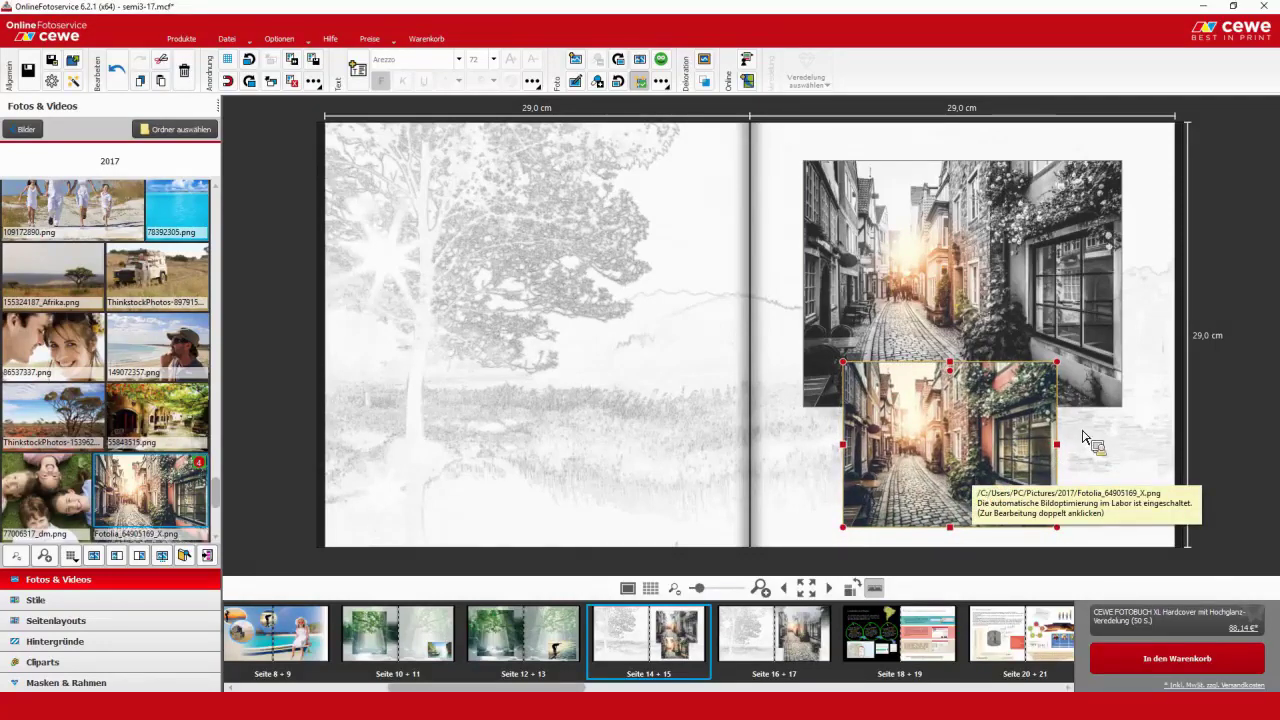
{"action": "left_click_drag", "start_coordinate": [1057, 444], "coordinate": [1067, 451]}
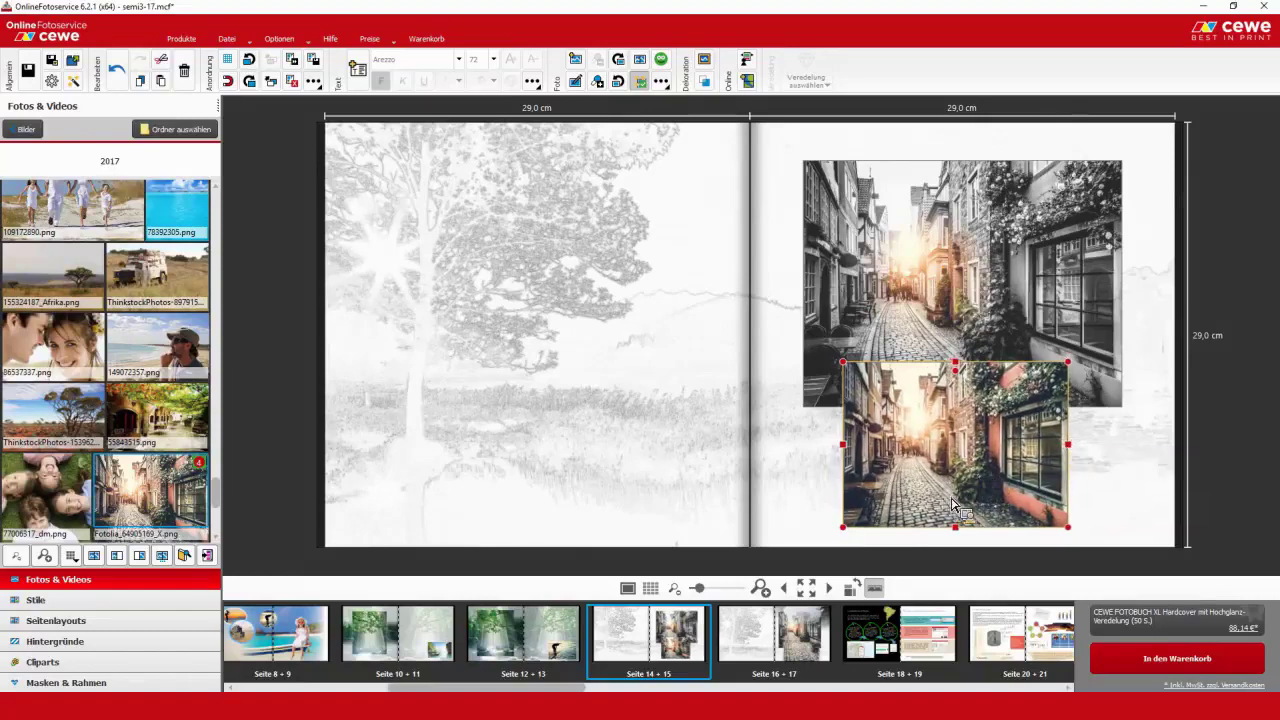
{"action": "scroll", "coordinate": [953, 505], "scroll_direction": "up", "scroll_amount": 5}
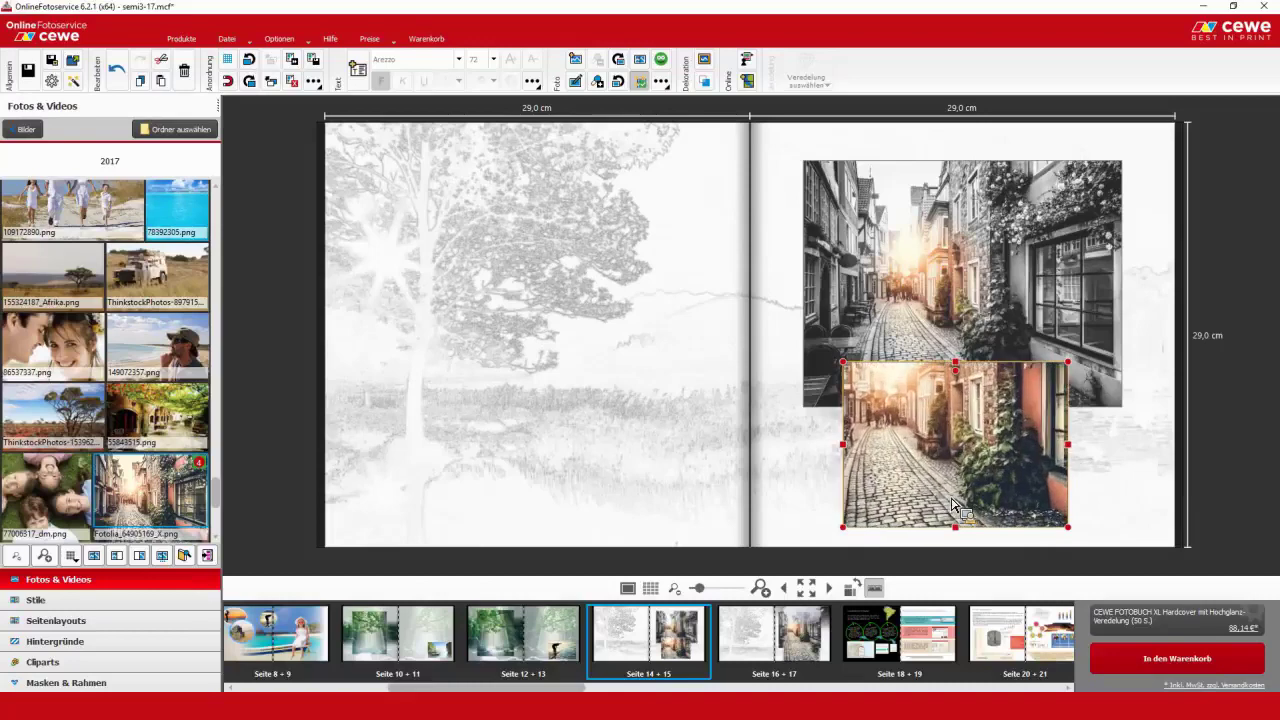
{"action": "scroll", "coordinate": [960, 500], "scroll_direction": "up", "scroll_amount": 5}
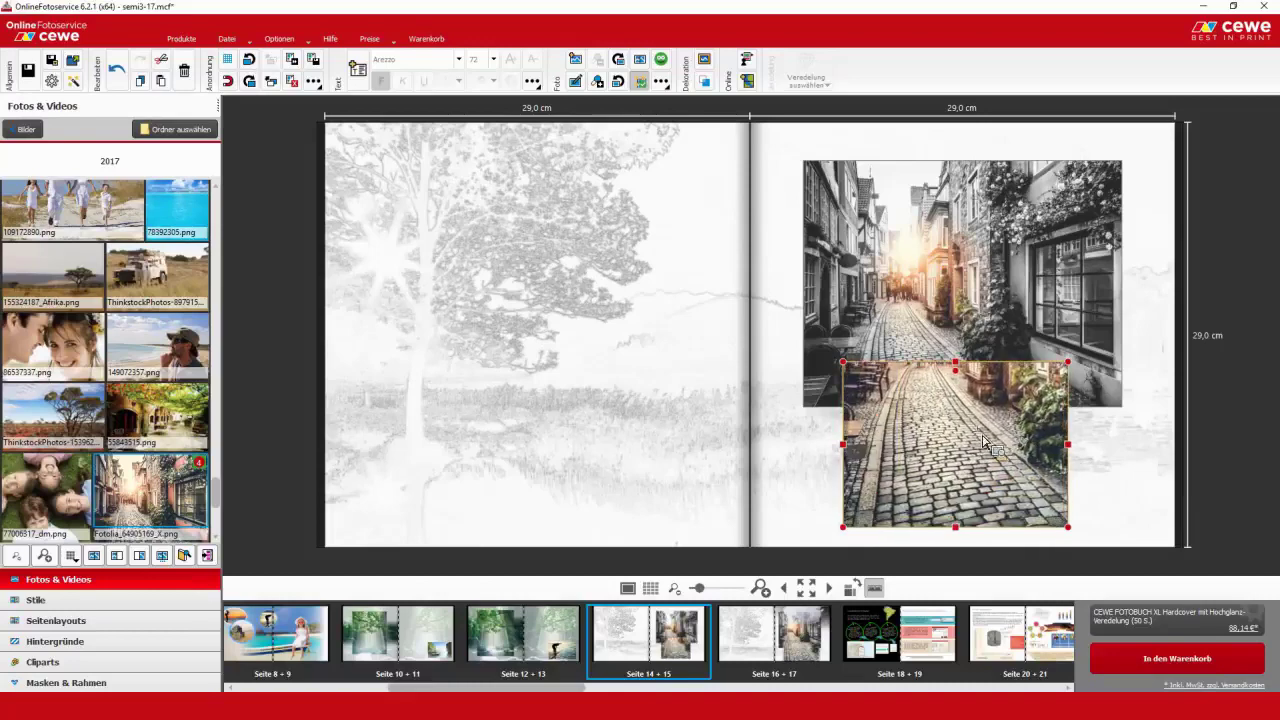
{"action": "scroll", "coordinate": [973, 488], "scroll_direction": "up", "scroll_amount": 4}
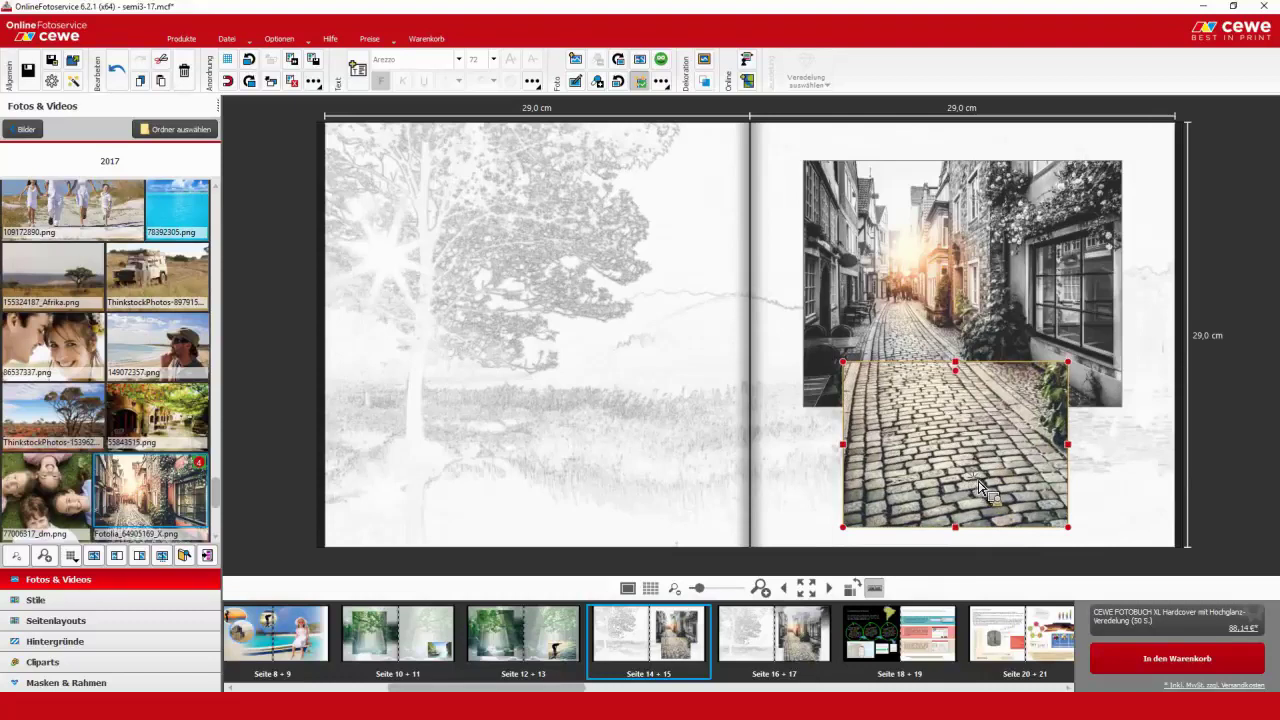
{"action": "scroll", "coordinate": [981, 489], "scroll_direction": "down", "scroll_amount": 2}
{"action": "scroll", "coordinate": [981, 491], "scroll_direction": "down", "scroll_amount": 2}
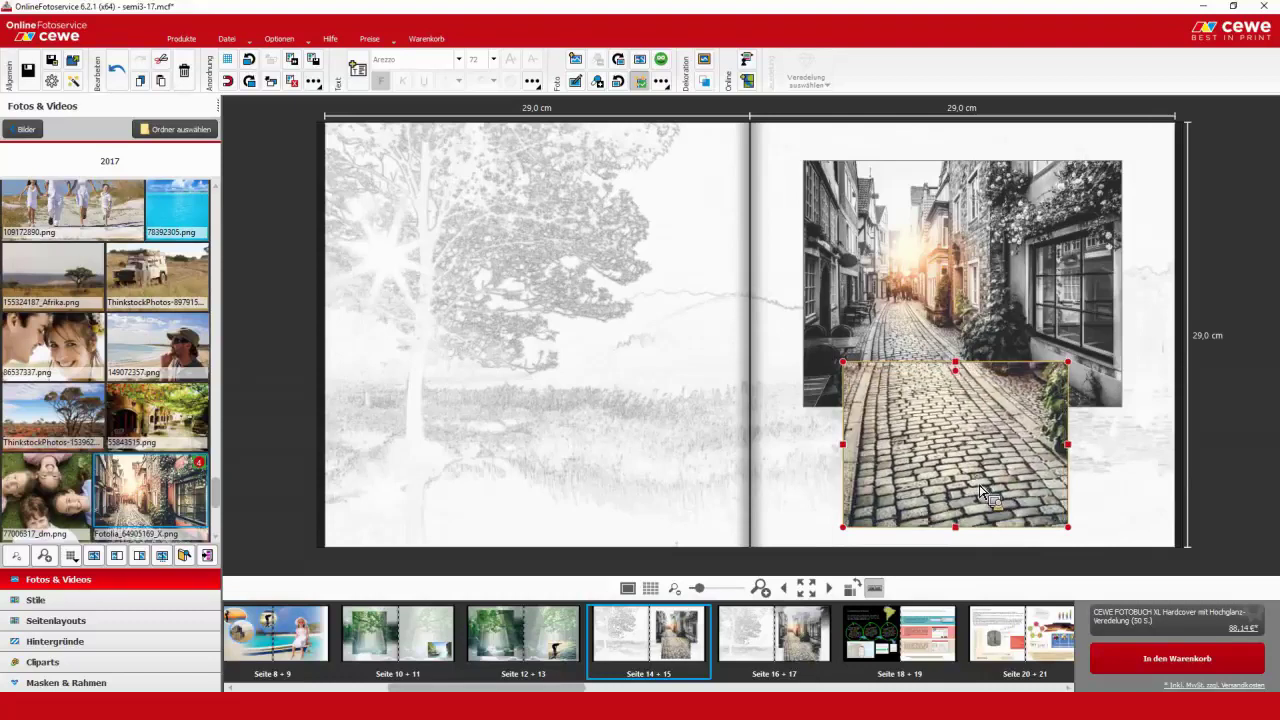
{"action": "scroll", "coordinate": [985, 487], "scroll_direction": "down", "scroll_amount": 2}
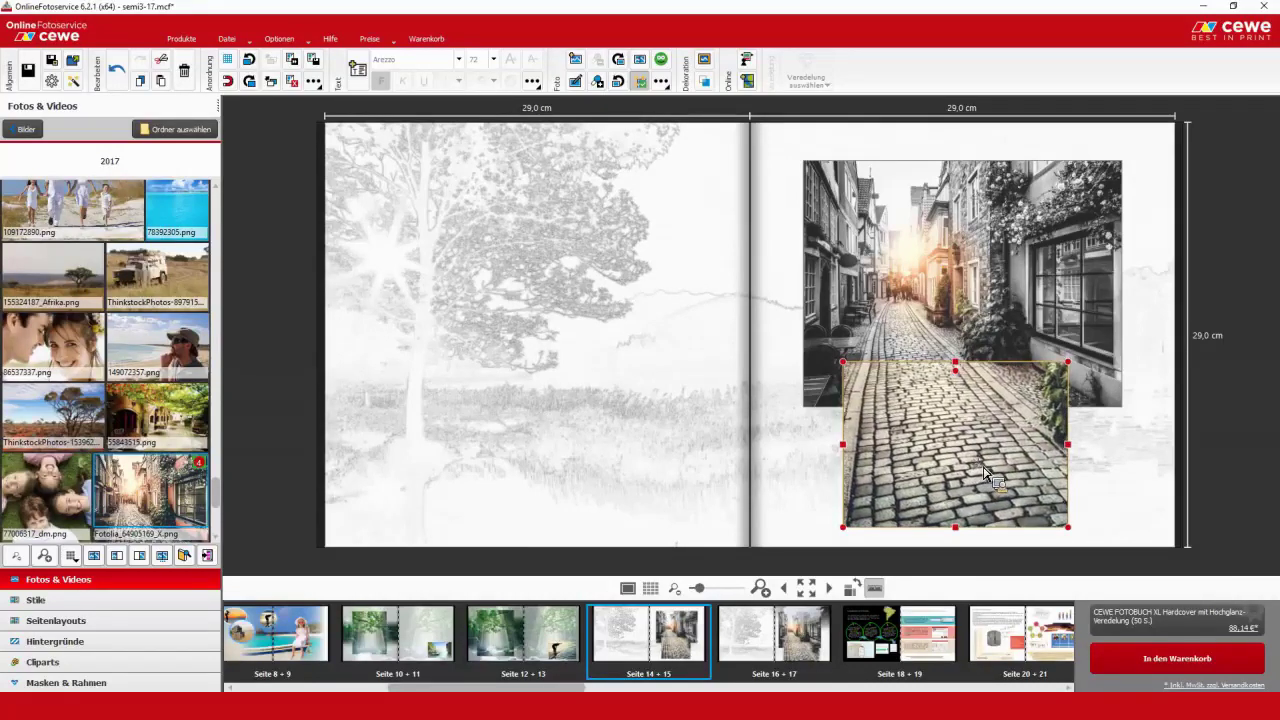
{"action": "scroll", "coordinate": [983, 477], "scroll_direction": "down", "scroll_amount": 2}
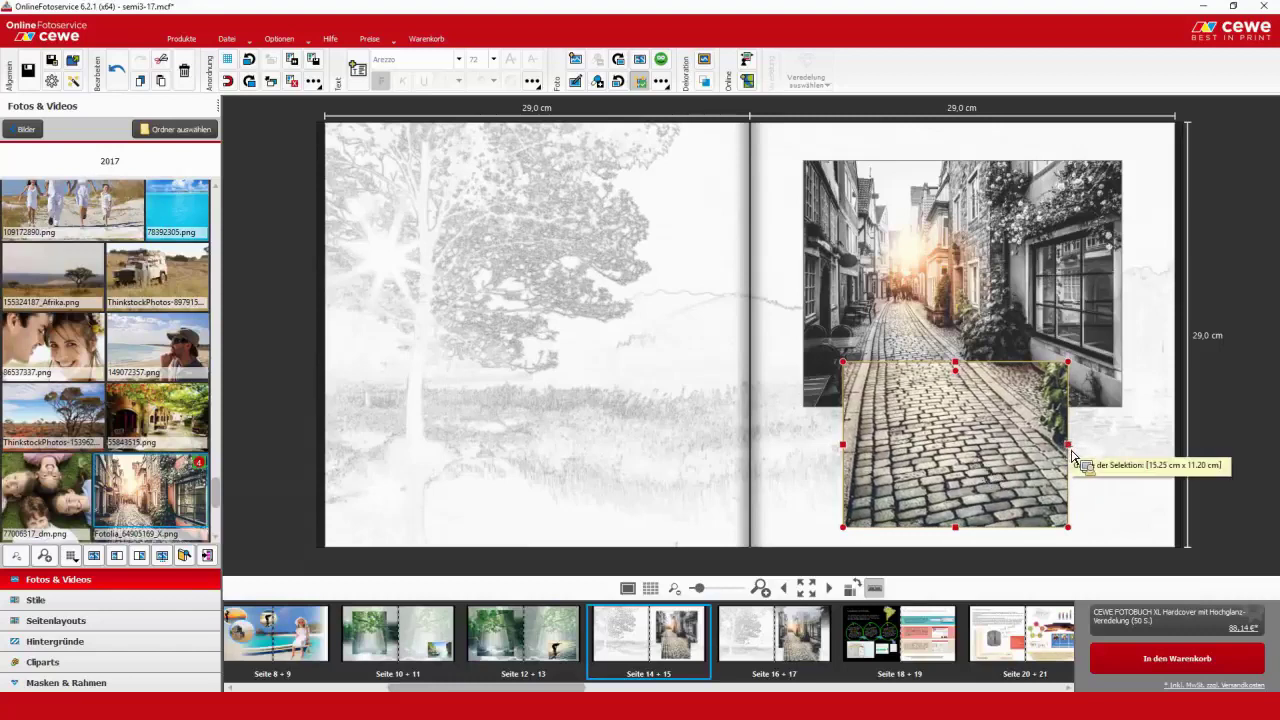
- Widen the cobblestone photo's frame on both sides, align its crop with the upper photo and extend it to the lower page edge
{"action": "left_click_drag", "start_coordinate": [1068, 445], "coordinate": [1060, 447]}
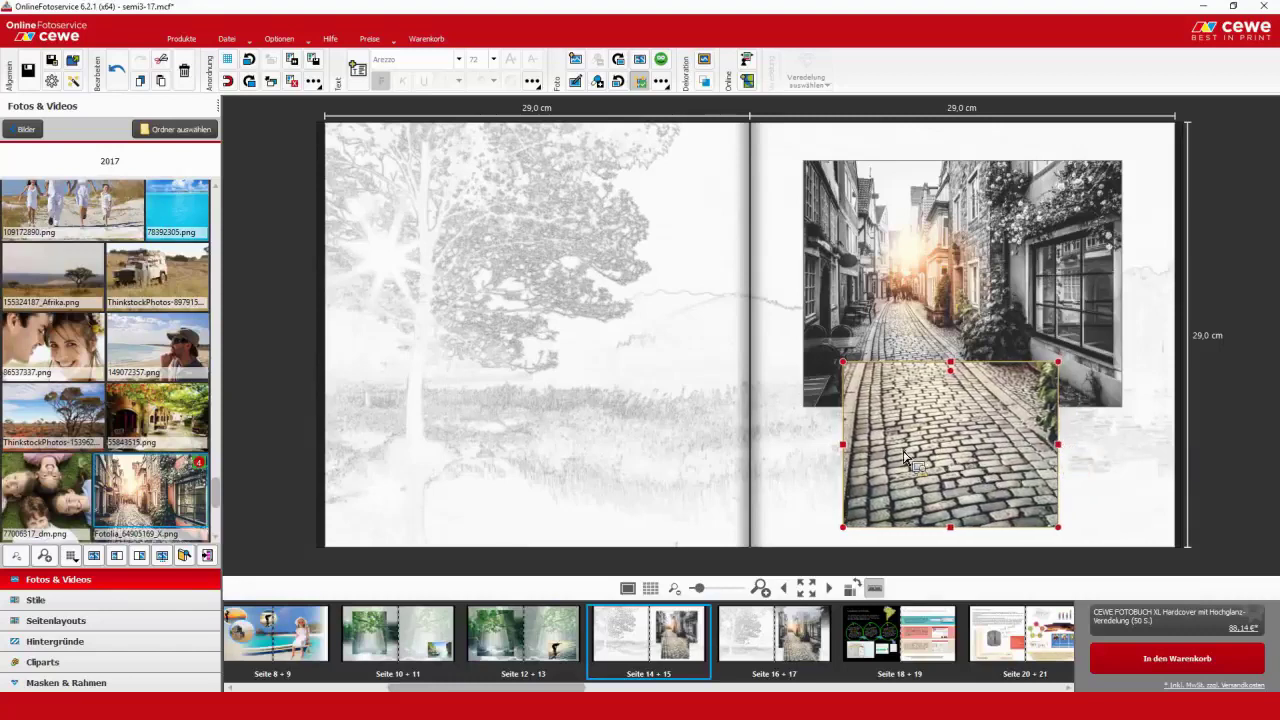
{"action": "left_click_drag", "start_coordinate": [845, 449], "coordinate": [854, 456]}
{"action": "left_click_drag", "start_coordinate": [929, 440], "coordinate": [968, 447]}
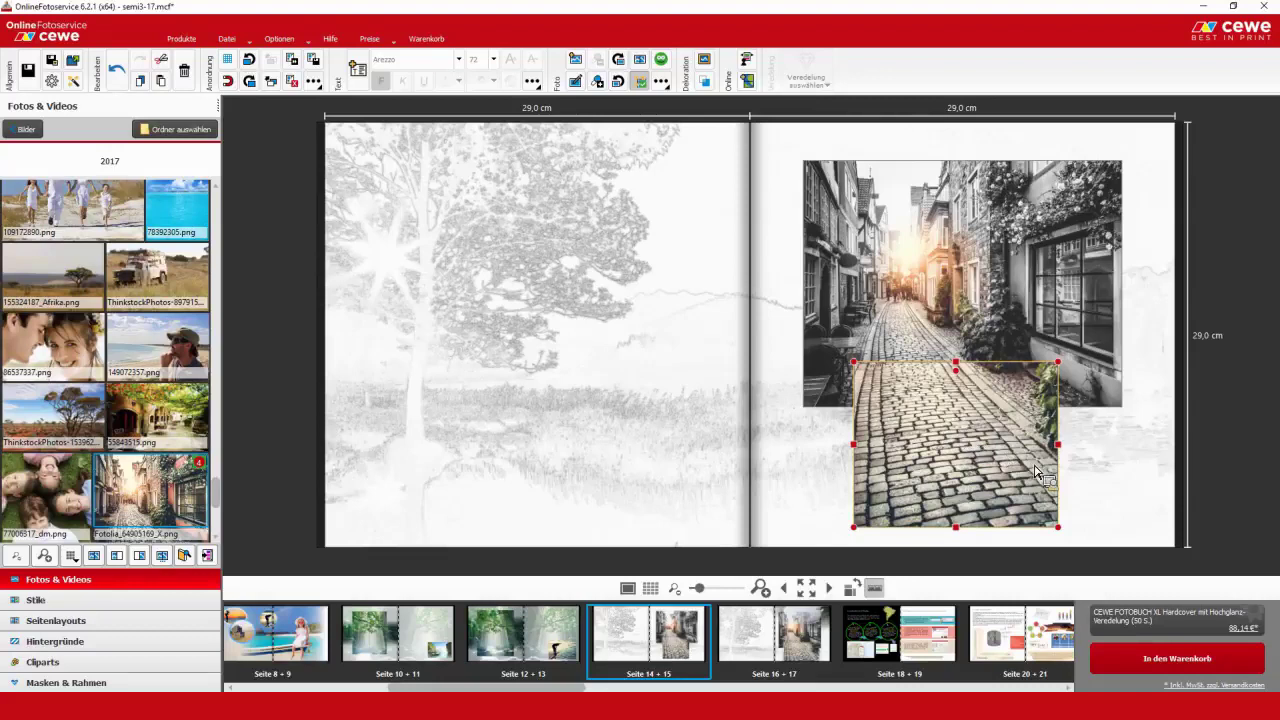
{"action": "left_click_drag", "start_coordinate": [858, 452], "coordinate": [823, 452]}
{"action": "left_click_drag", "start_coordinate": [1063, 450], "coordinate": [1094, 452]}
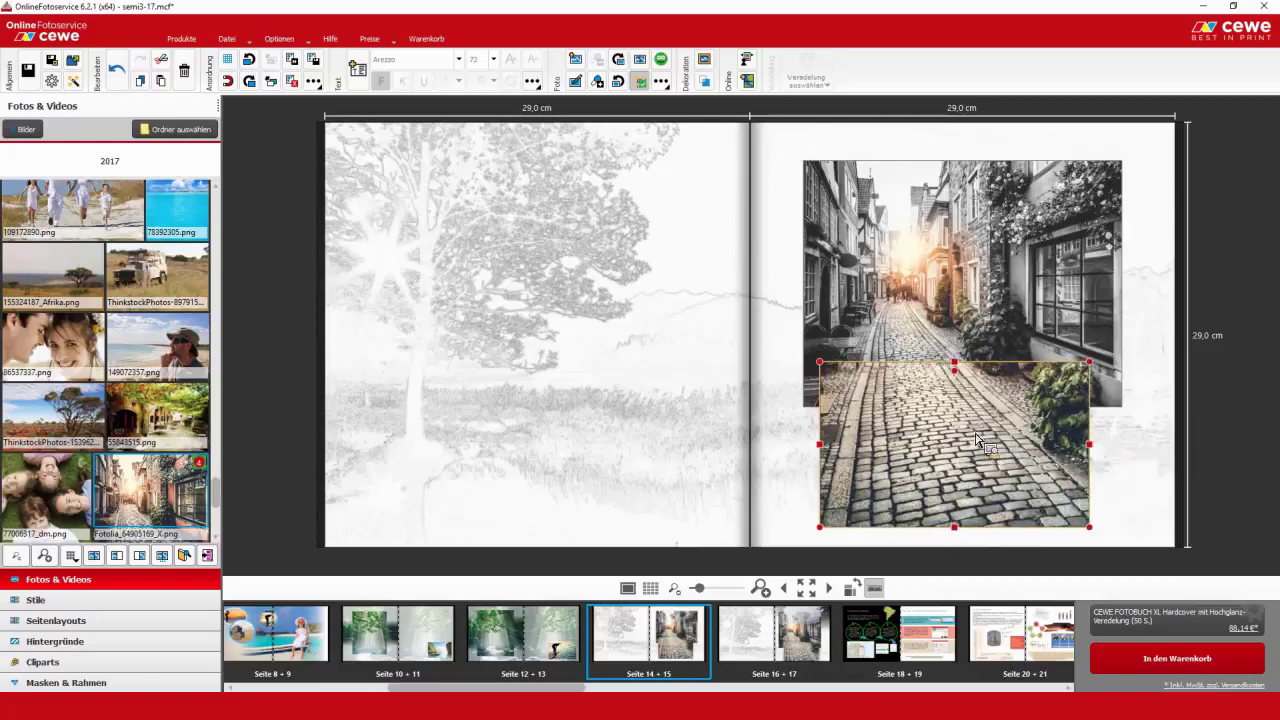
{"action": "left_click_drag", "start_coordinate": [977, 438], "coordinate": [978, 432]}
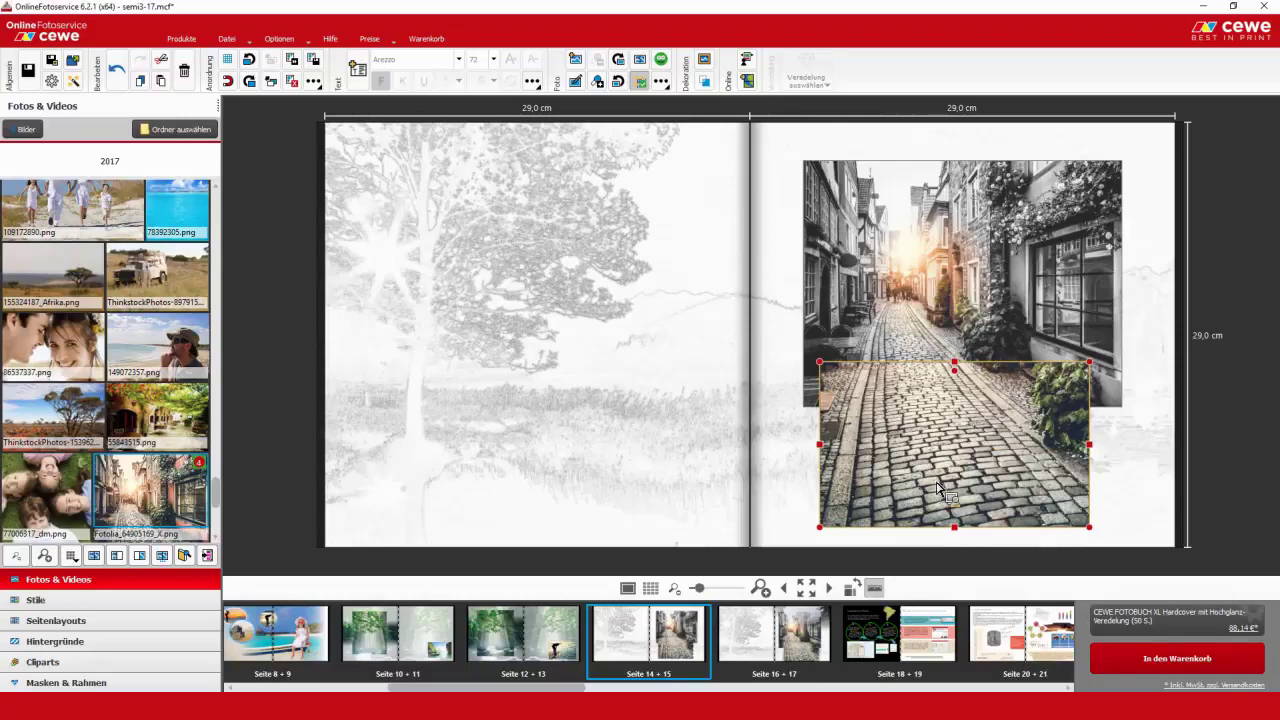
{"action": "left_click_drag", "start_coordinate": [955, 528], "coordinate": [958, 549]}
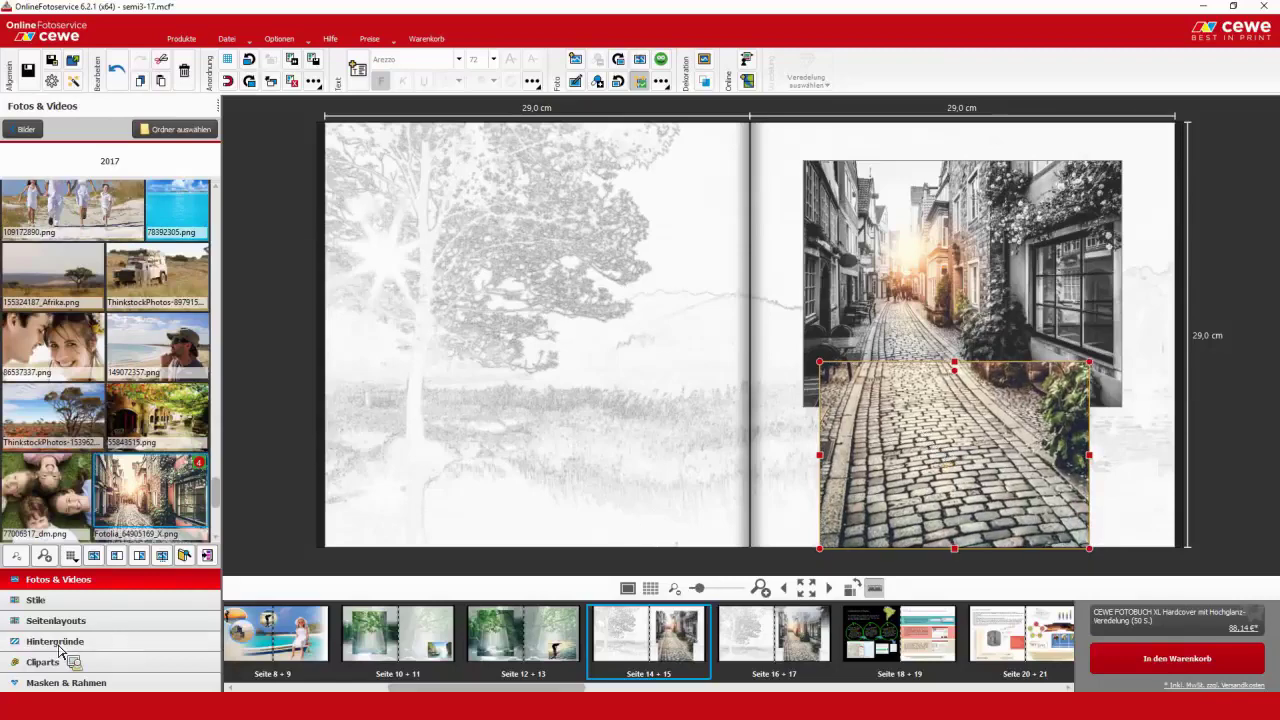
- Apply the square mask with soft edges on all sides from the Verläufe category to the cobblestone photo
{"action": "left_click", "coordinate": [58, 683]}
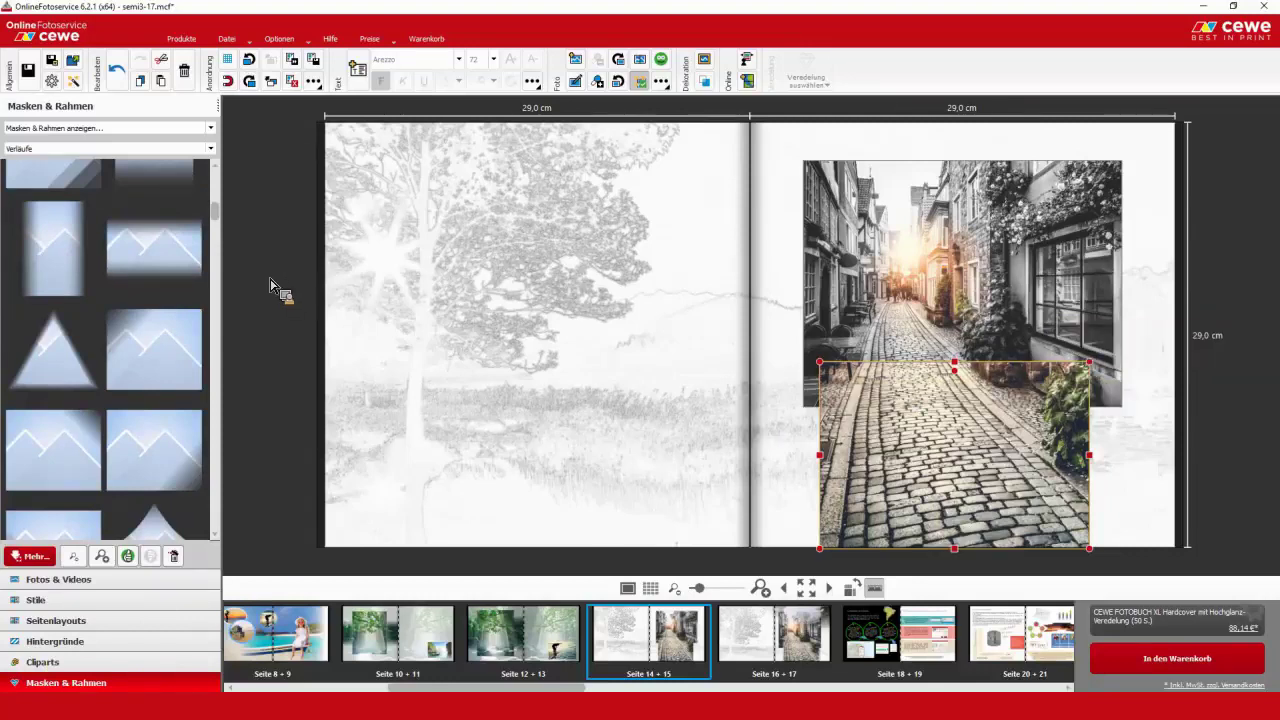
{"action": "scroll", "coordinate": [216, 215], "scroll_direction": "down", "scroll_amount": 3}
{"action": "scroll", "coordinate": [220, 225], "scroll_direction": "down", "scroll_amount": 5}
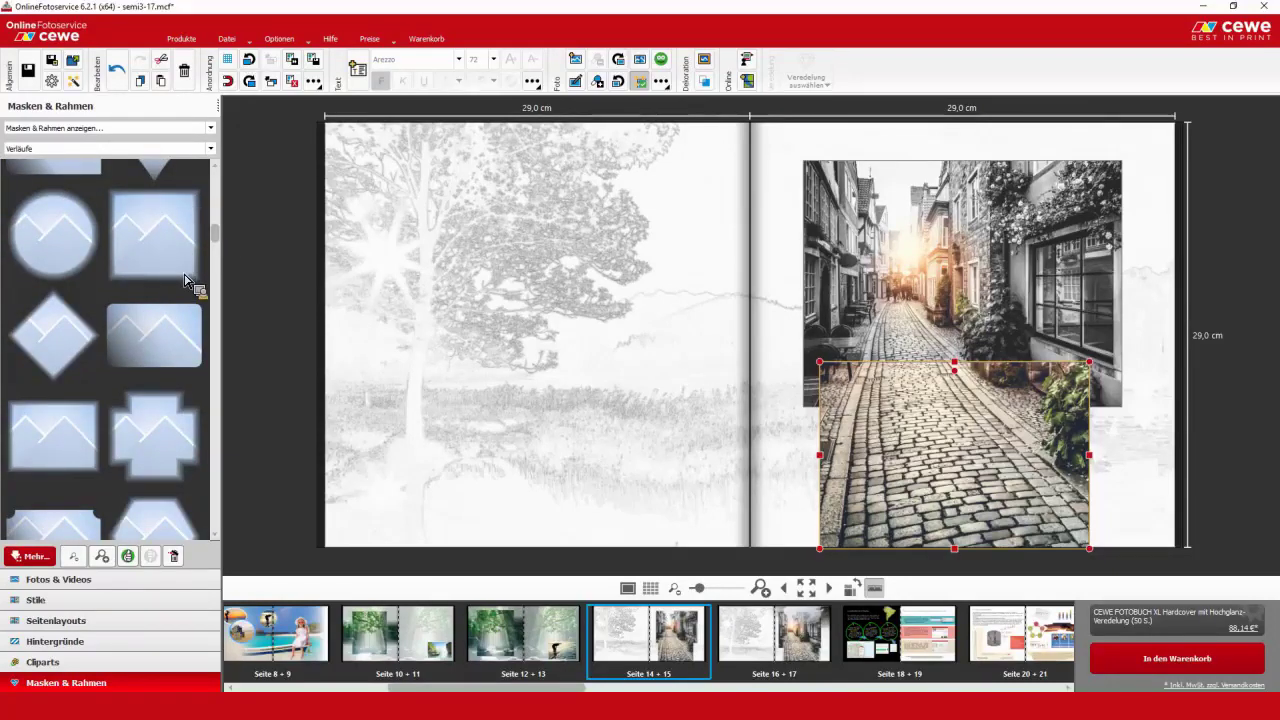
{"action": "left_click_drag", "start_coordinate": [171, 245], "coordinate": [966, 447]}
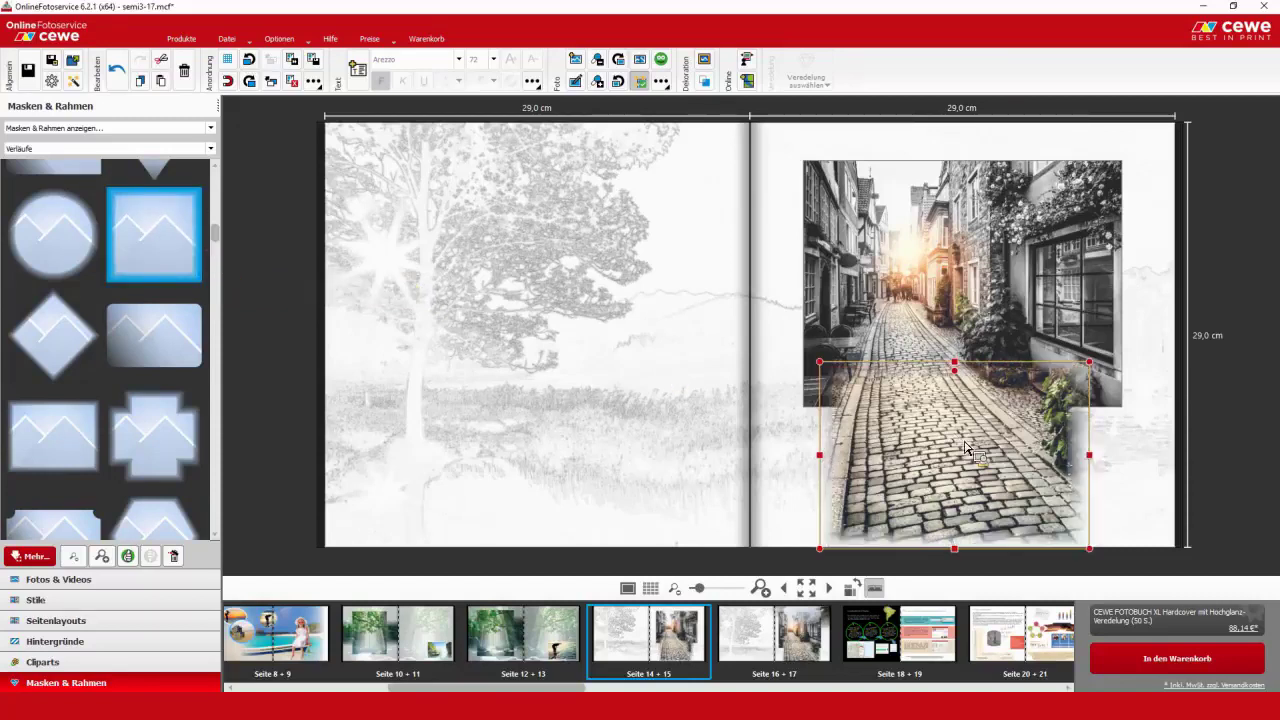
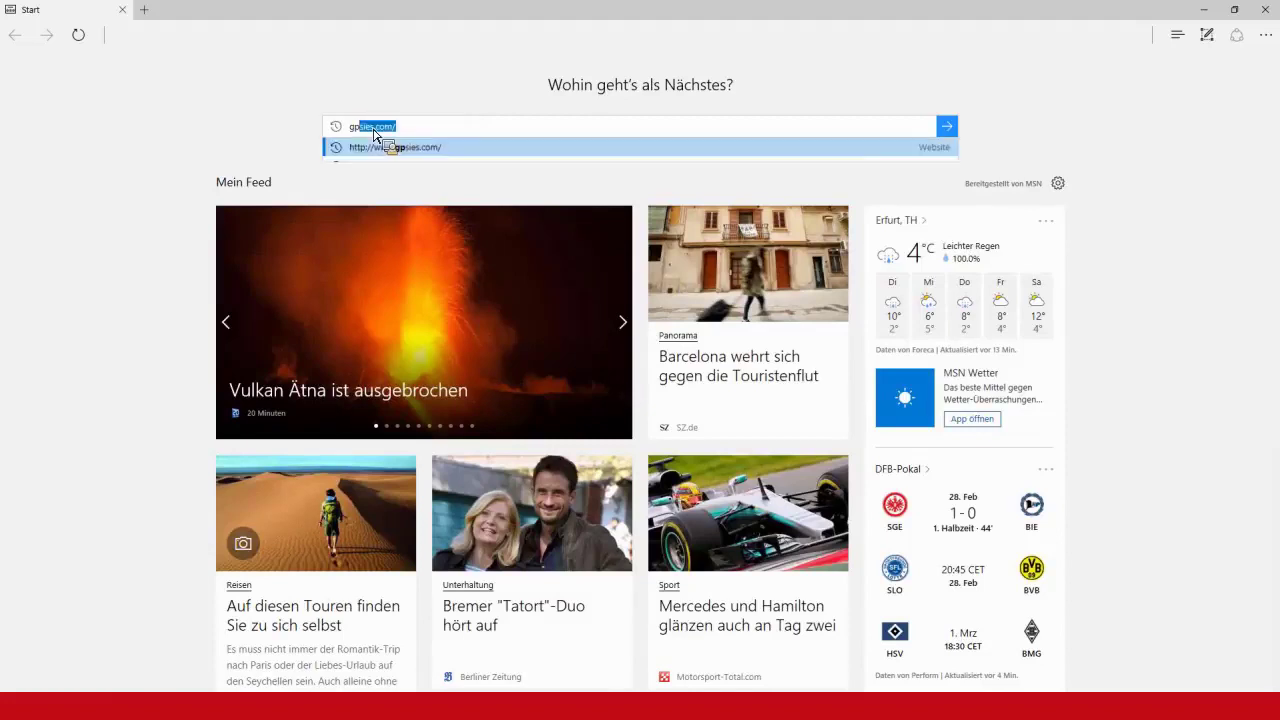
- Switch to the Edge browser, search the web for "gpx datei erstellen" and open the Strecke planen page on GPSies
{"action": "type", "text": "rstellen"}
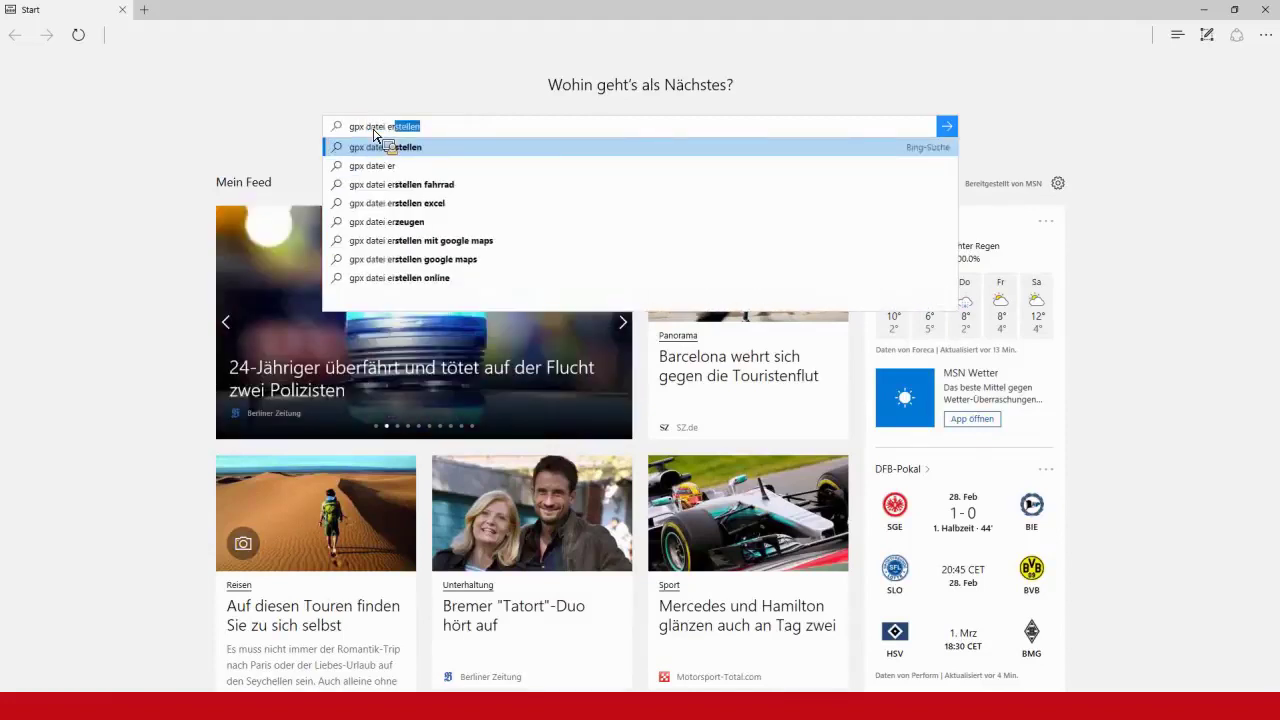
{"action": "key", "text": "Return"}
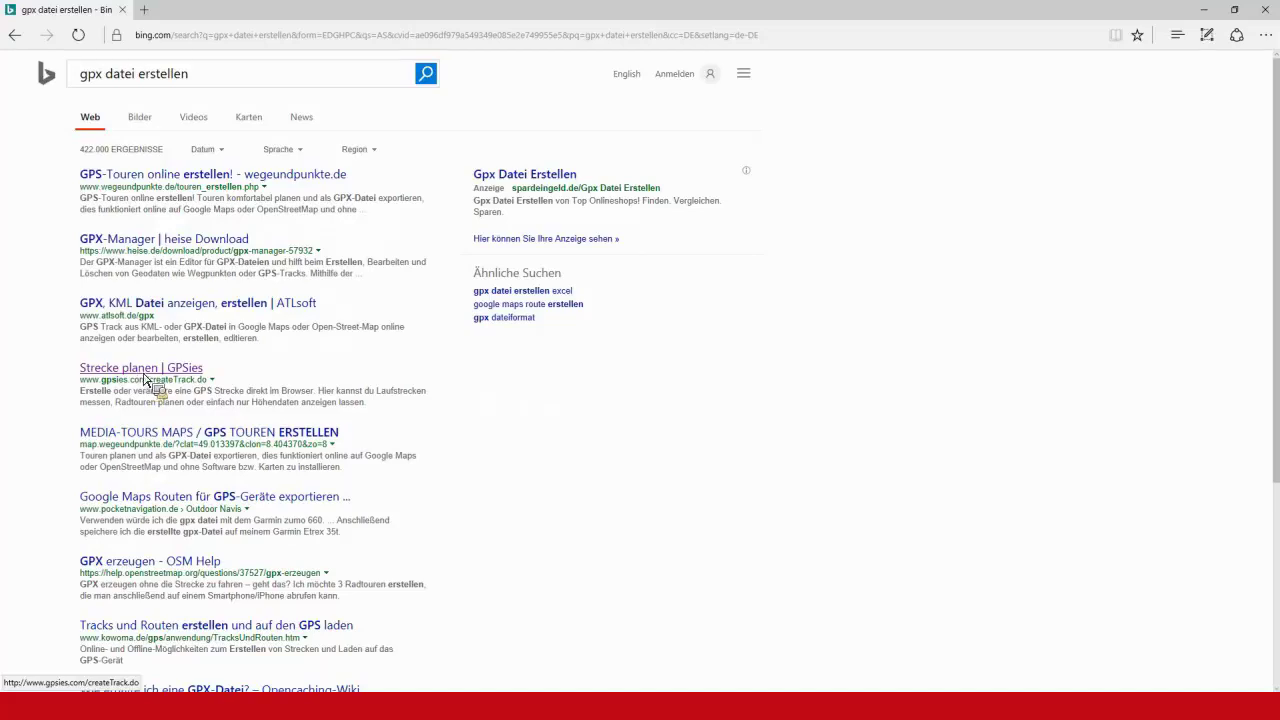
{"action": "left_click", "coordinate": [146, 372]}
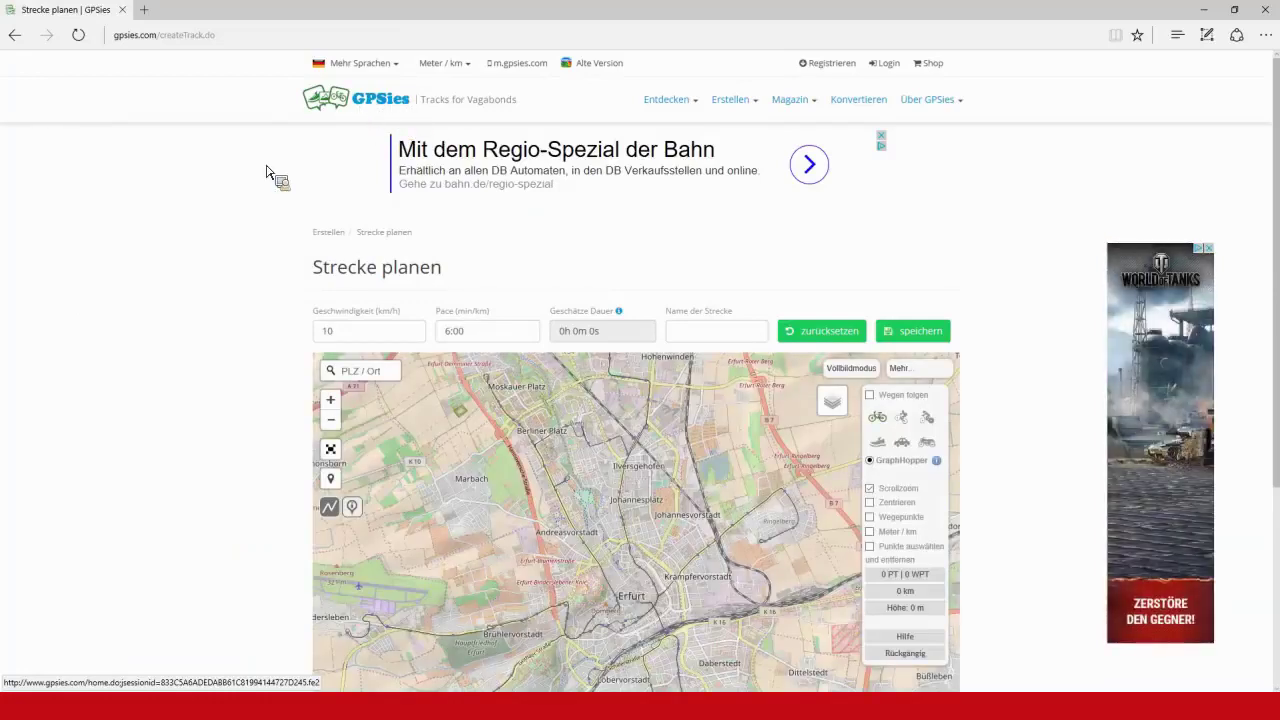
- Close the banner advert above the route planner and centre the planner's map on Vietnam using the place search
{"action": "left_click", "coordinate": [180, 35]}
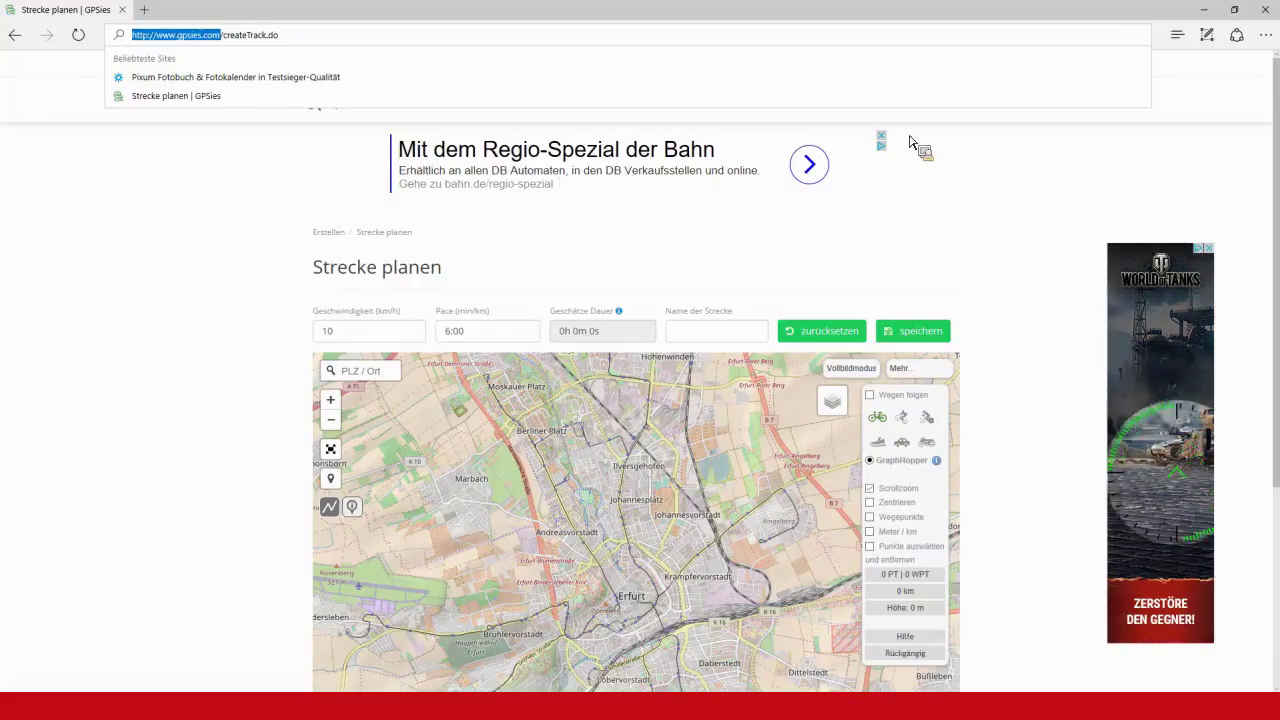
{"action": "left_click", "coordinate": [881, 135]}
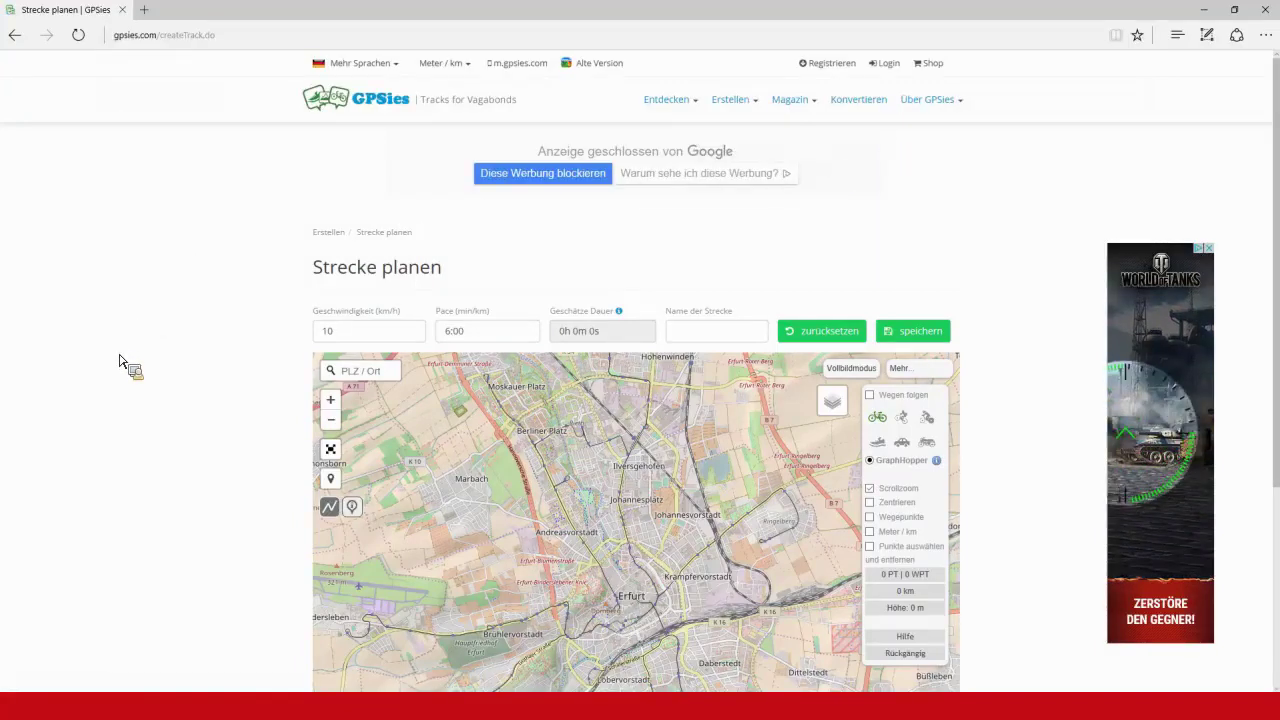
{"action": "scroll", "coordinate": [119, 354], "scroll_direction": "down", "scroll_amount": 1}
{"action": "scroll", "coordinate": [119, 354], "scroll_direction": "down", "scroll_amount": 1}
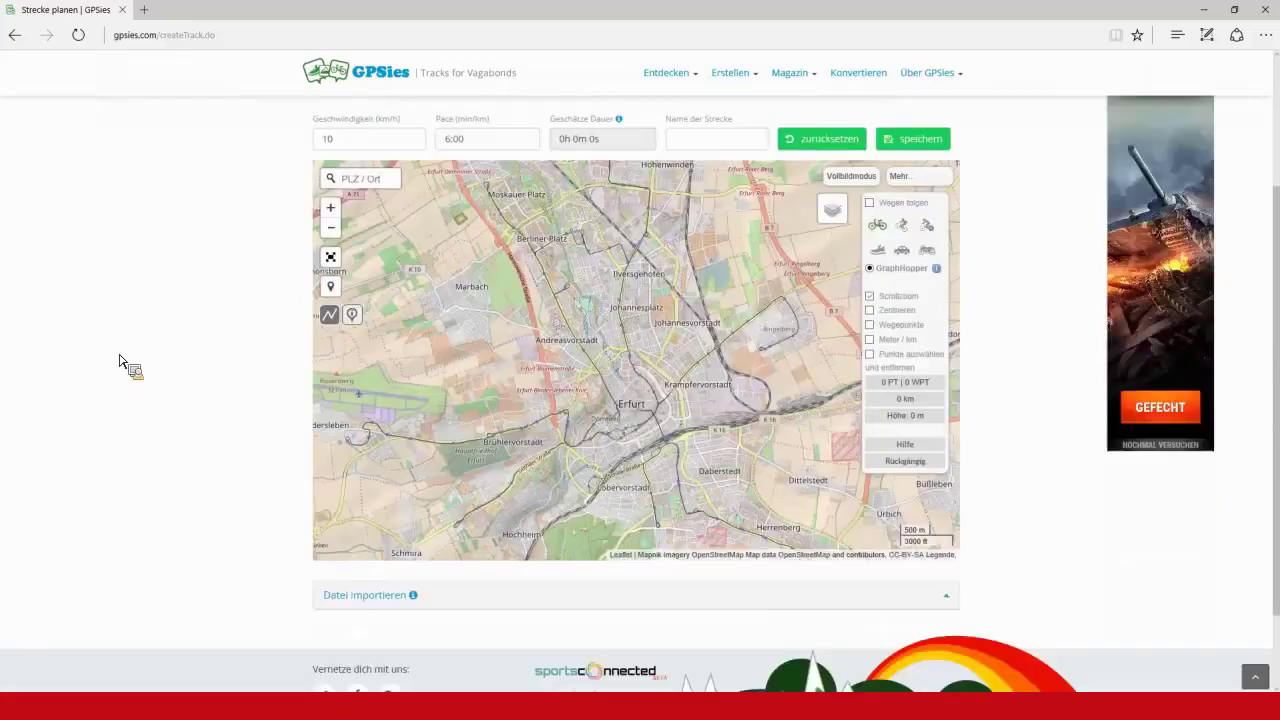
{"action": "left_click", "coordinate": [360, 186]}
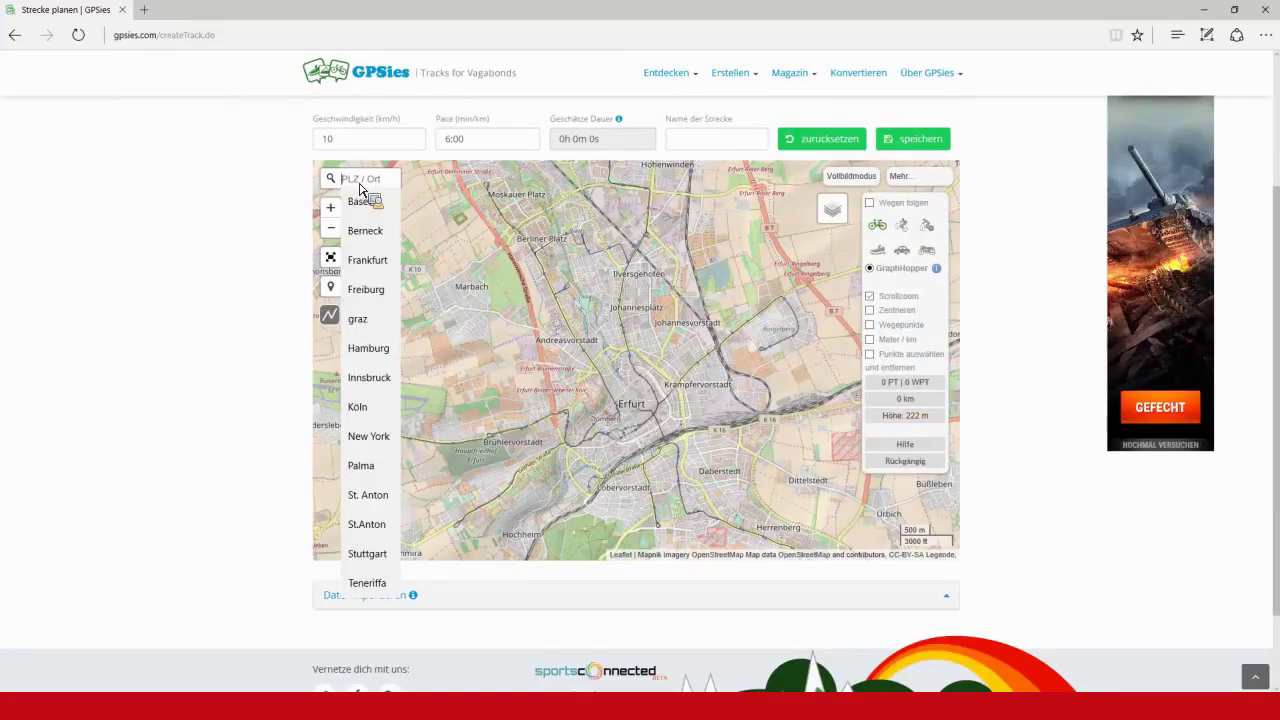
{"action": "type", "text": "Vietnam"}
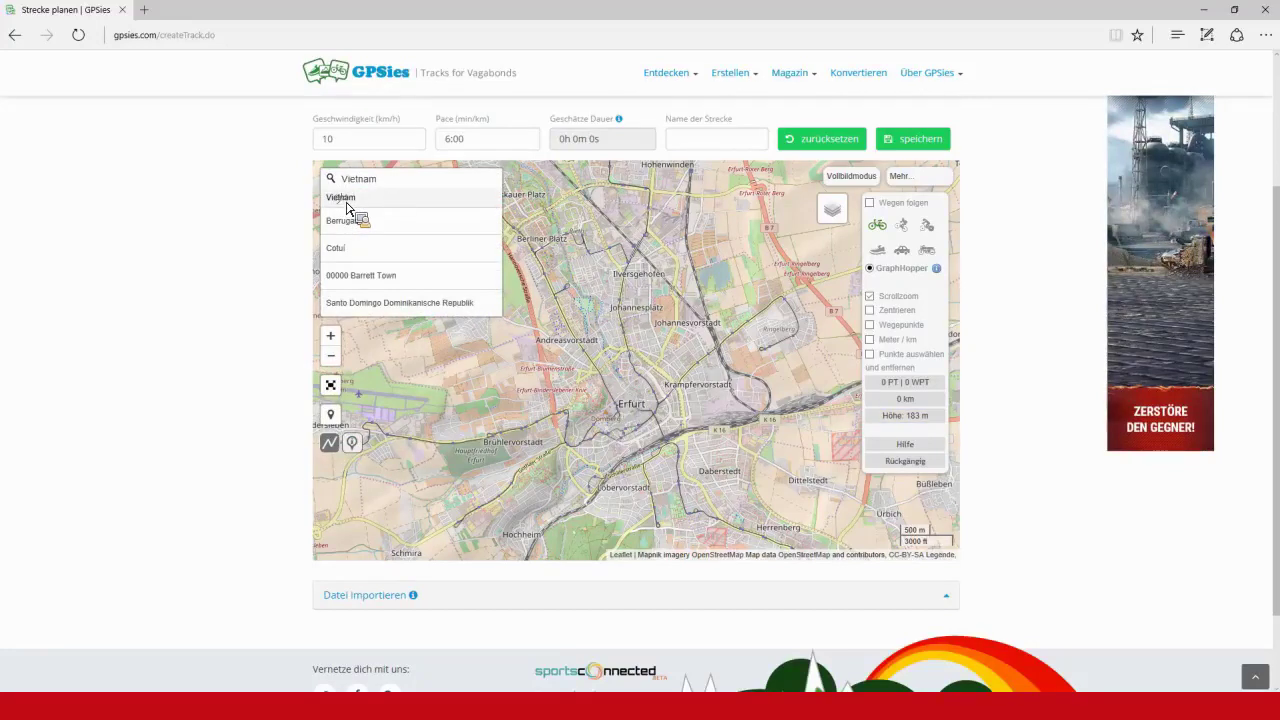
{"action": "left_click", "coordinate": [347, 205]}
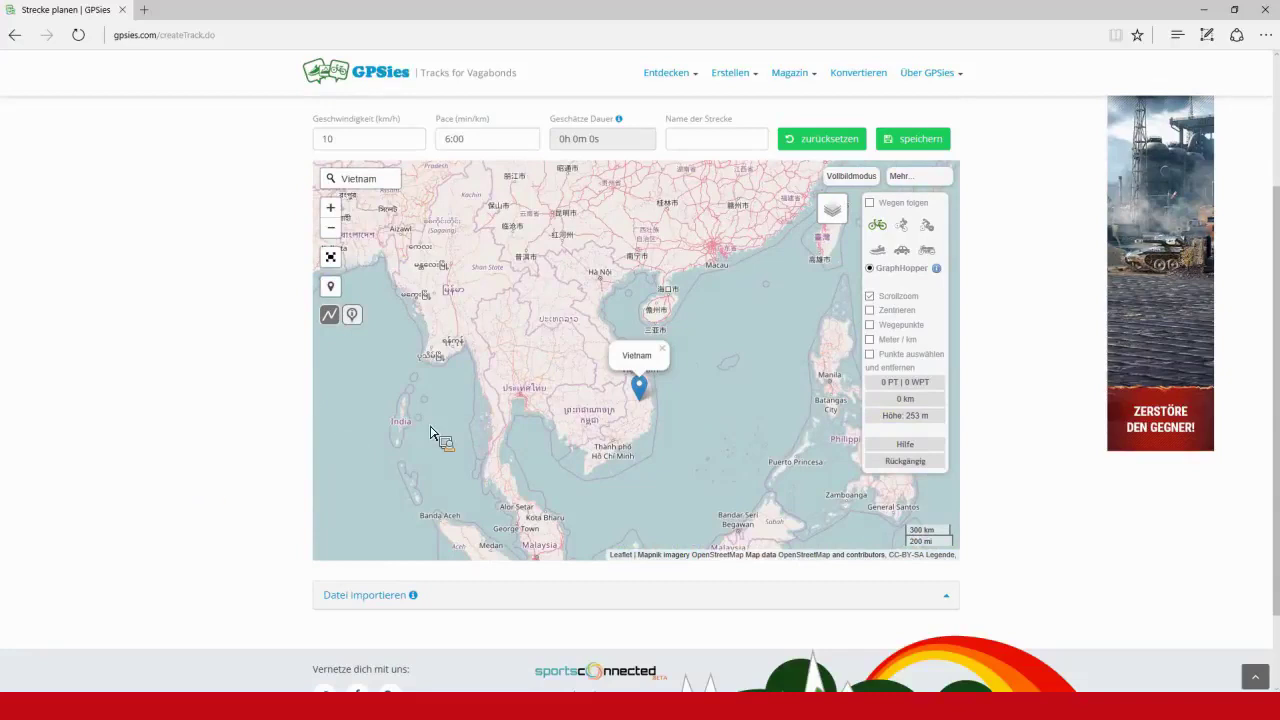
- Show southern Vietnam on the map, enable Wegen folgen and choose the car as the travel mode
{"action": "scroll", "coordinate": [514, 375], "scroll_direction": "up", "scroll_amount": 2}
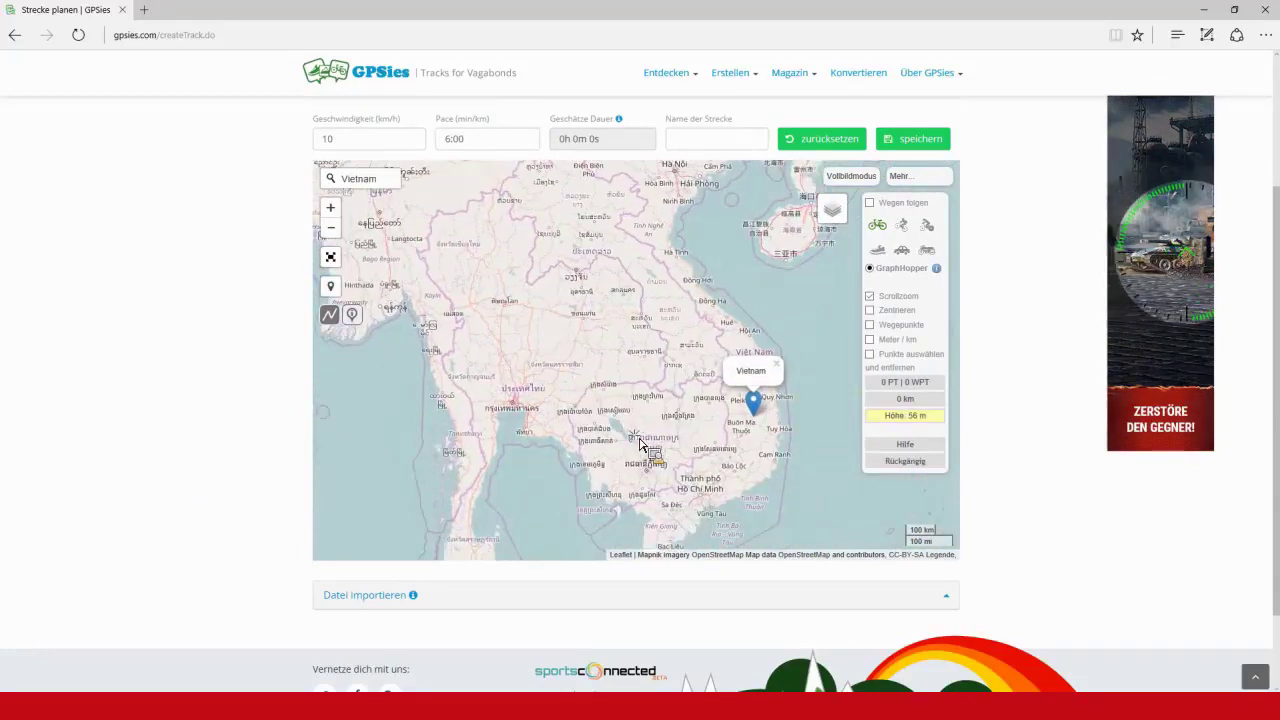
{"action": "scroll", "coordinate": [575, 375], "scroll_direction": "up", "scroll_amount": 1}
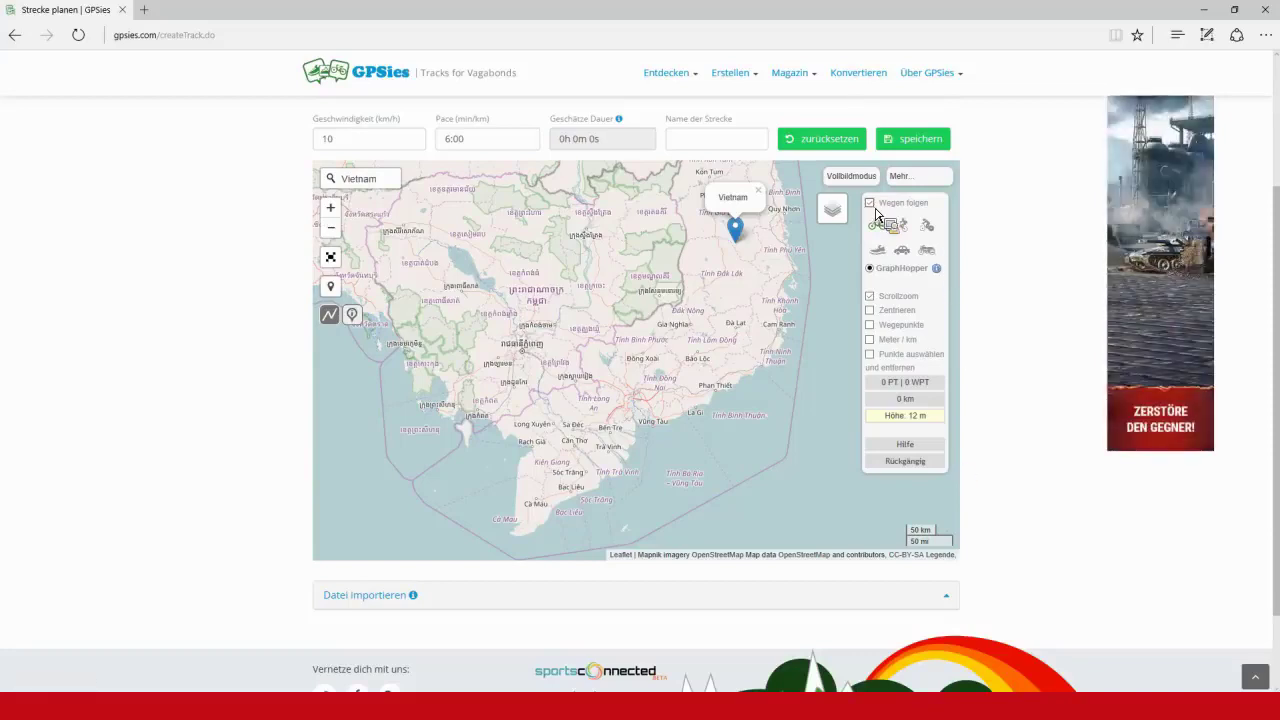
{"action": "left_click", "coordinate": [905, 254]}
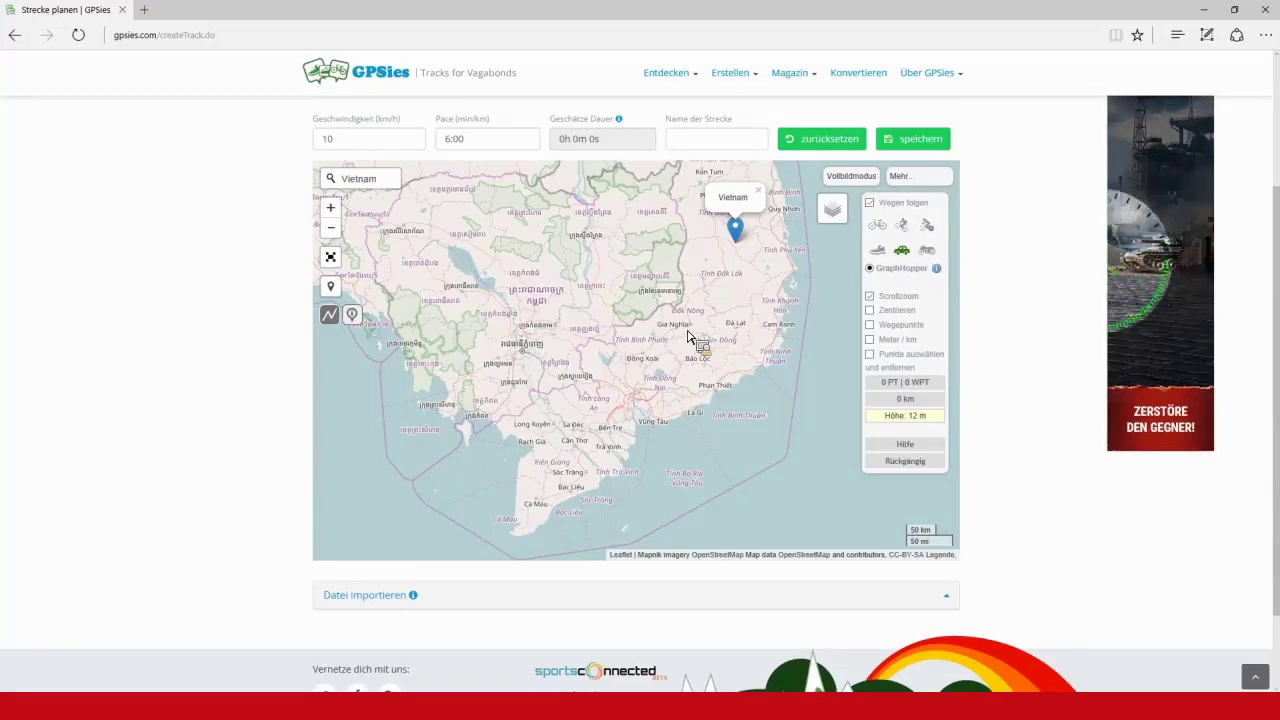
- Plot a round route from Phan Thiet up the coast to Quy Nhon, inland through Cambodia, south towards Can Tho and back to Phan Thiet
{"action": "left_click", "coordinate": [712, 400]}
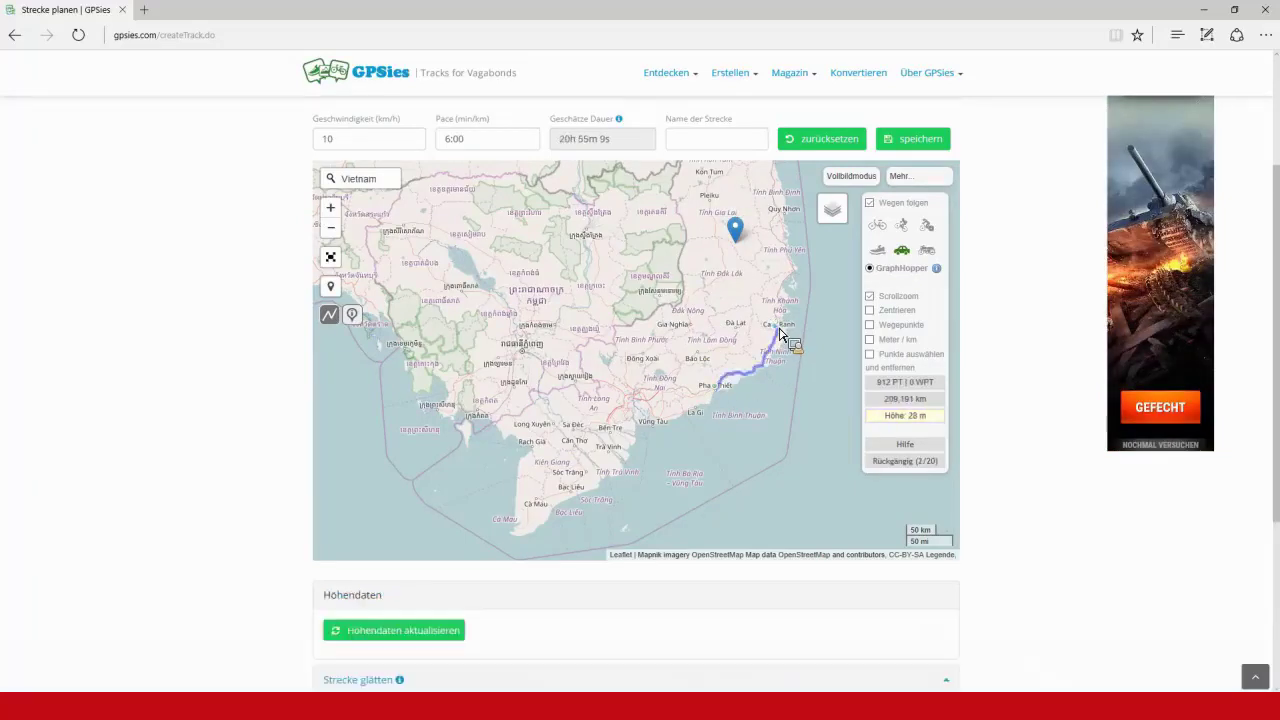
{"action": "left_click", "coordinate": [789, 262]}
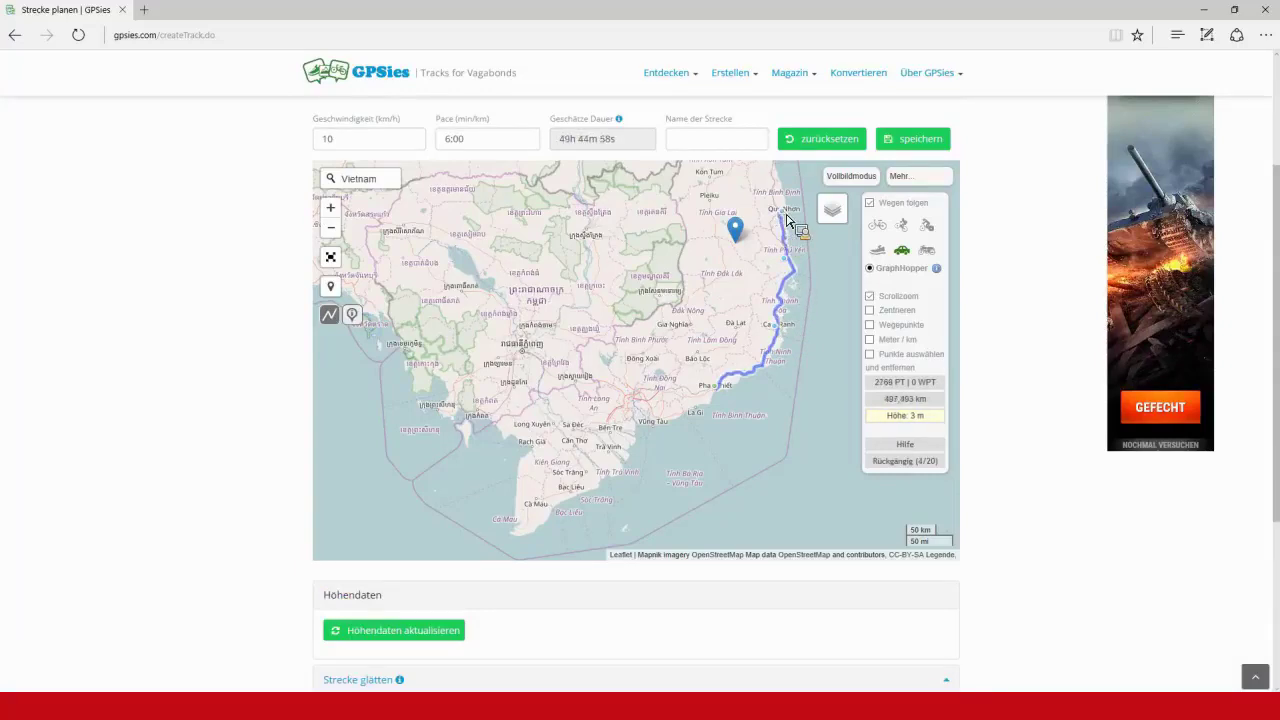
{"action": "left_click", "coordinate": [594, 237]}
{"action": "left_click", "coordinate": [547, 335]}
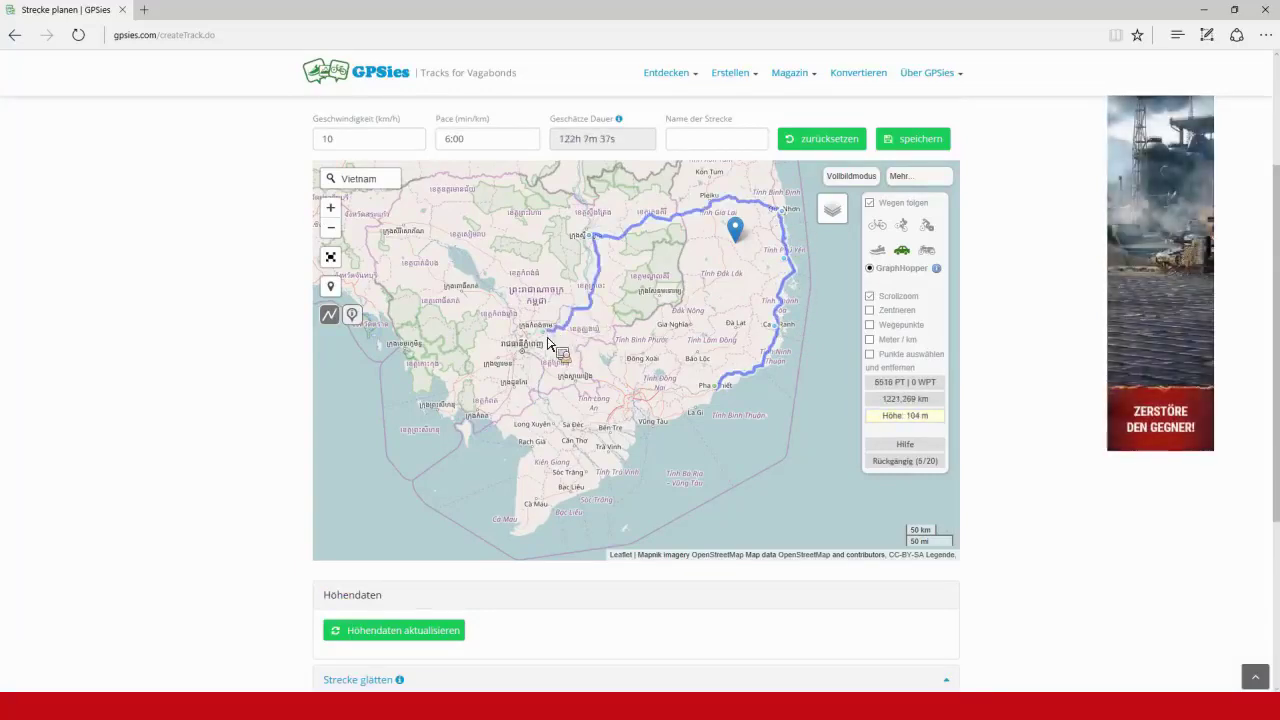
{"action": "left_click", "coordinate": [577, 440]}
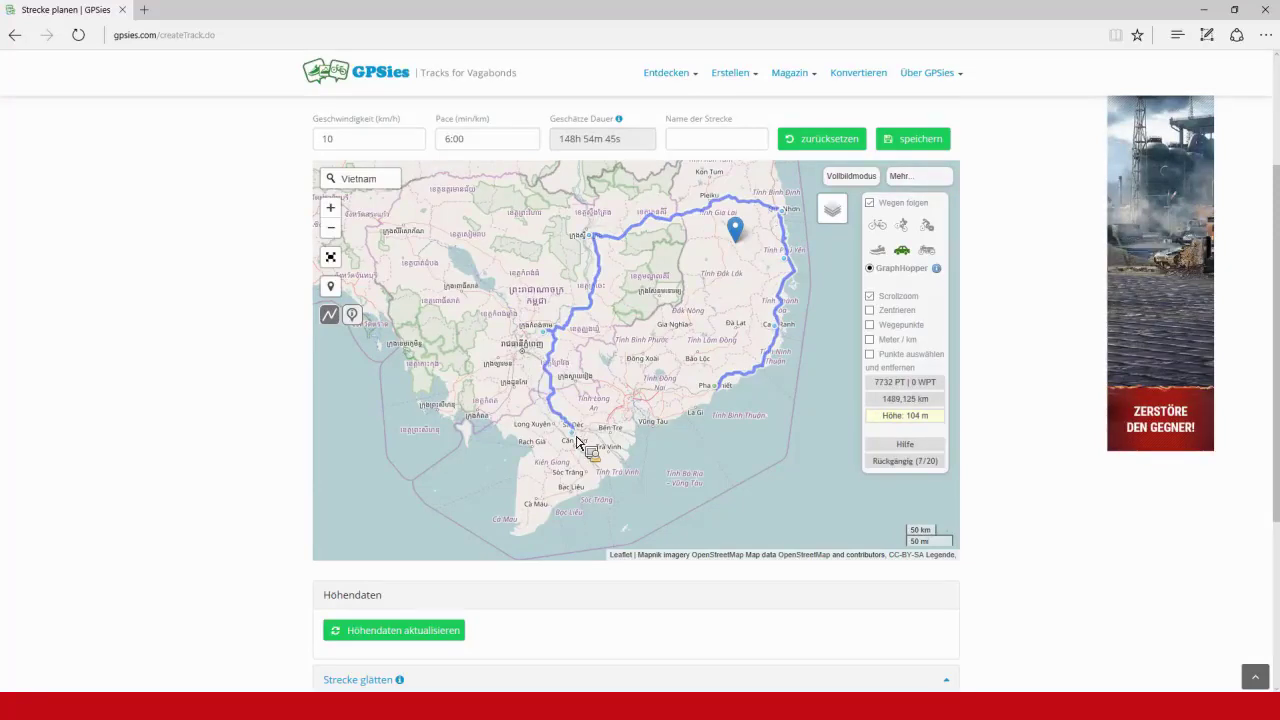
{"action": "left_click", "coordinate": [636, 421]}
{"action": "left_click", "coordinate": [714, 397]}
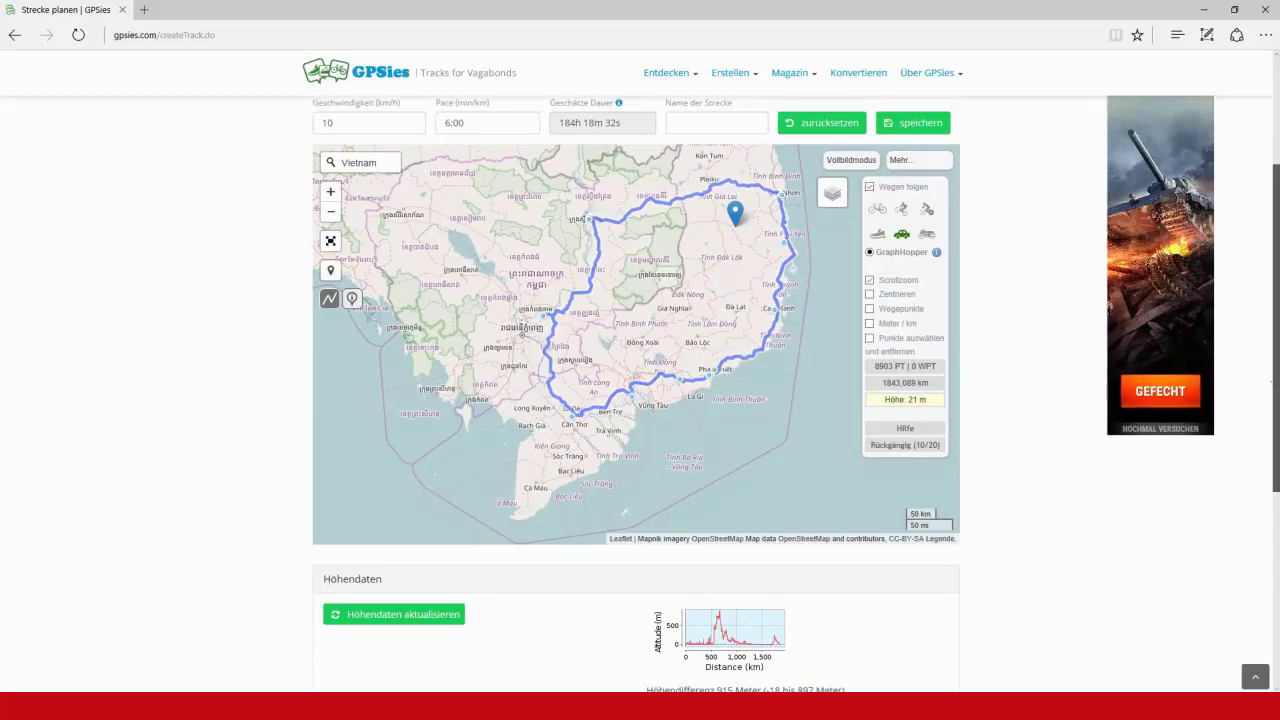
- Export the planned route as a GPX Track download and choose to save it under a custom name and location
{"action": "scroll", "coordinate": [640, 400], "scroll_direction": "down", "scroll_amount": 1}
{"action": "scroll", "coordinate": [640, 400], "scroll_direction": "down", "scroll_amount": 3}
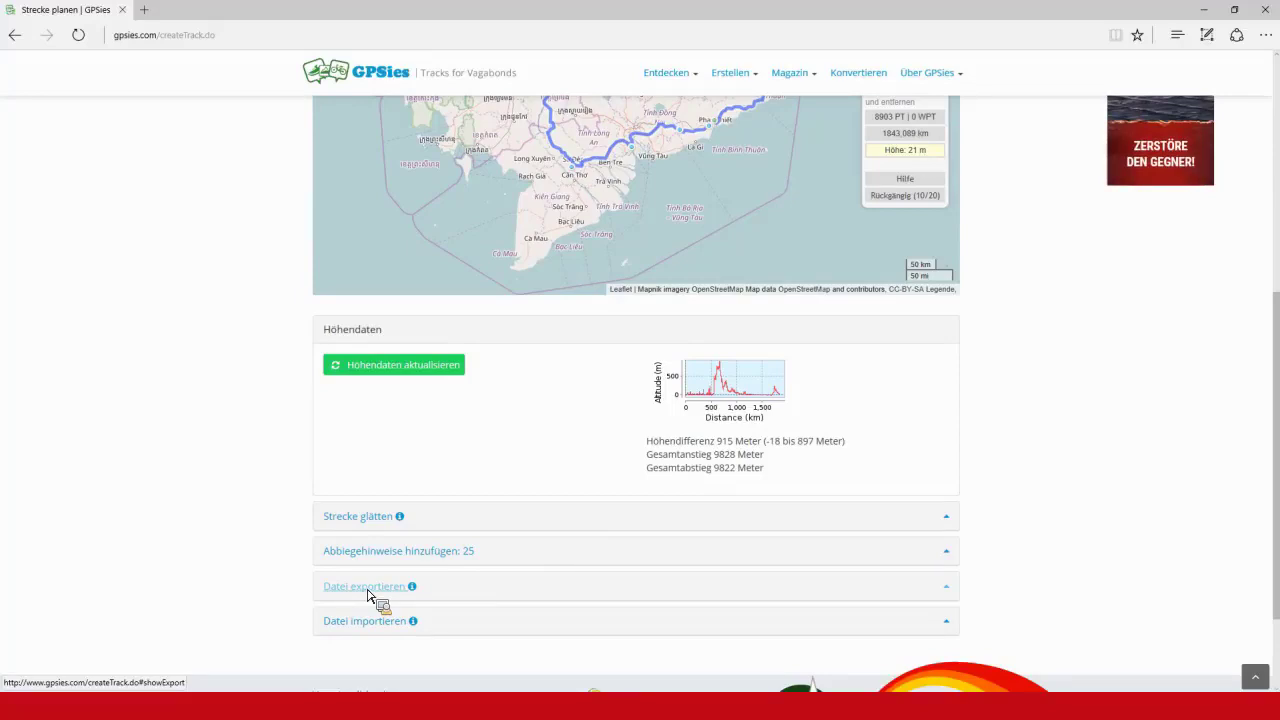
{"action": "left_click", "coordinate": [365, 587]}
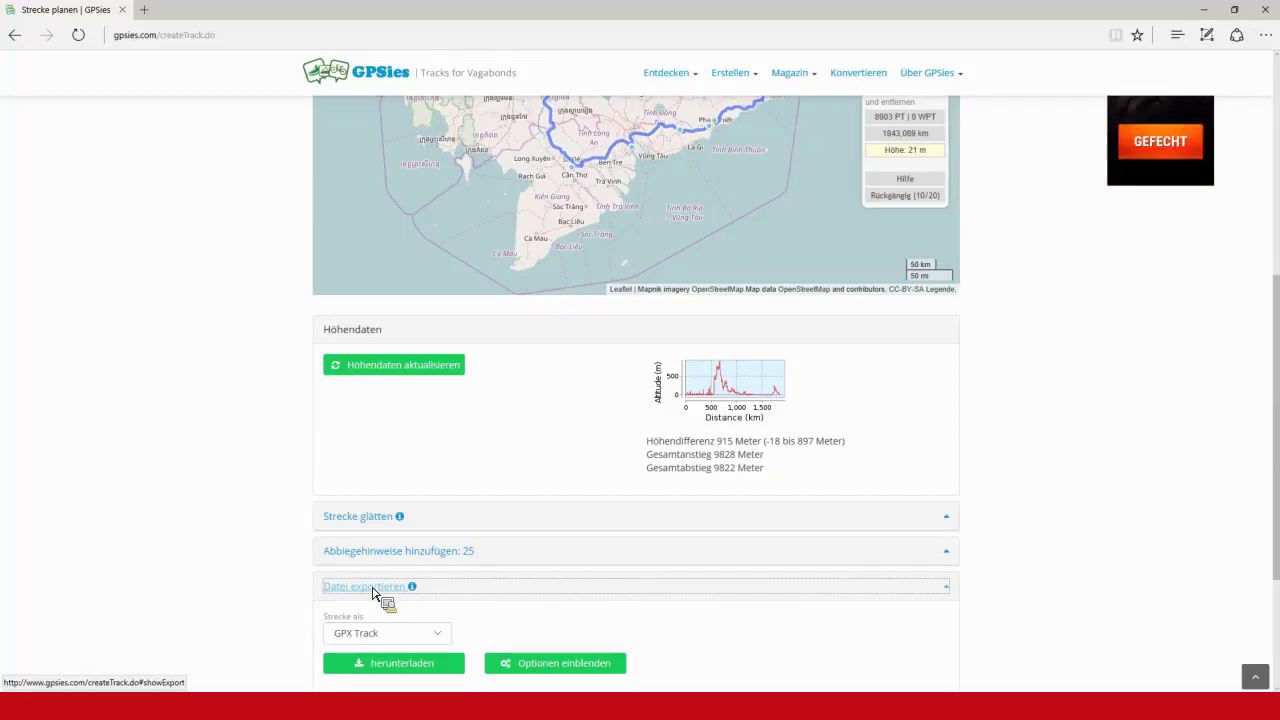
{"action": "left_click", "coordinate": [411, 669]}
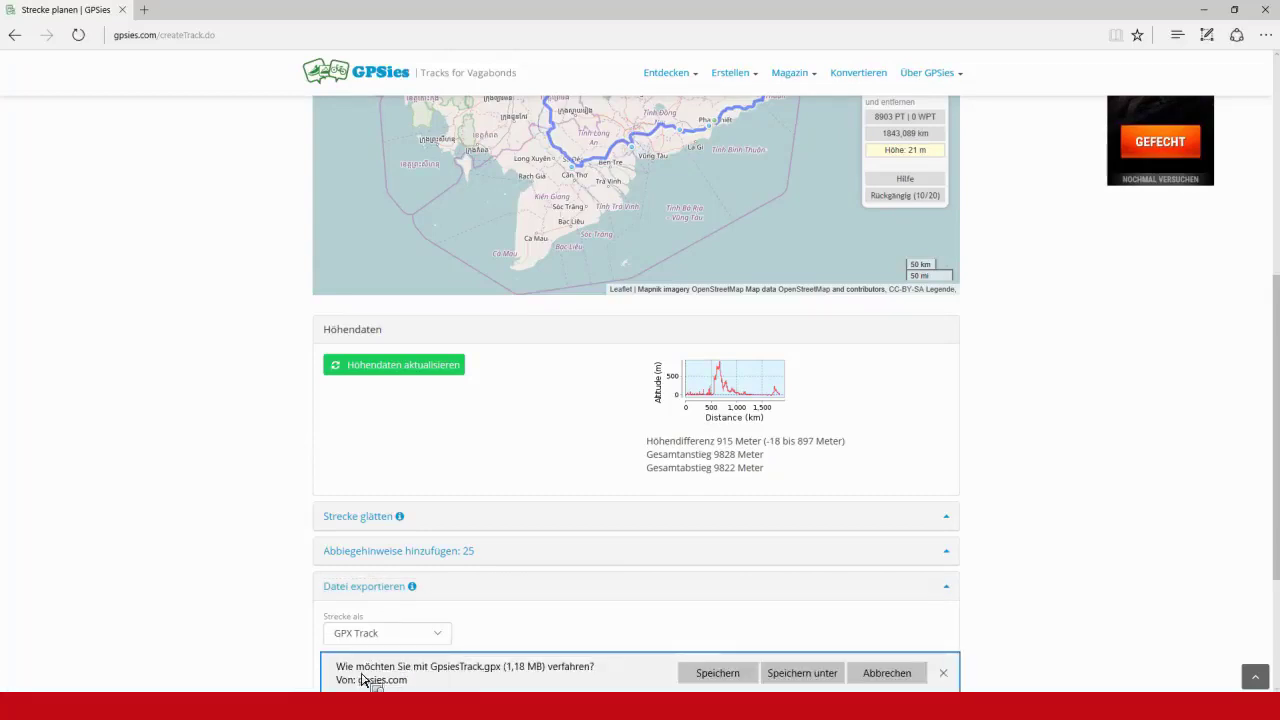
{"action": "left_click", "coordinate": [808, 680]}
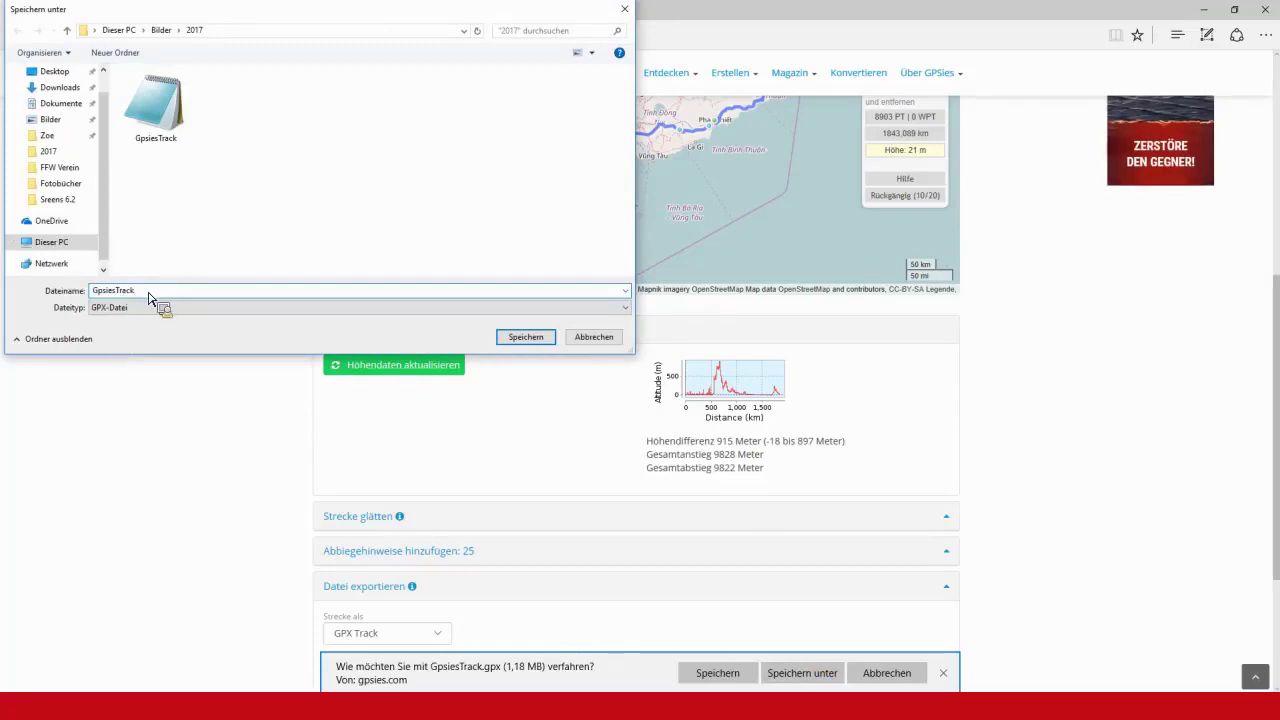
- Name the GPX file "GpsiesTrack vietnam" and save it in the 2017 folder under Bilder
{"action": "type", "text": "vietna"}
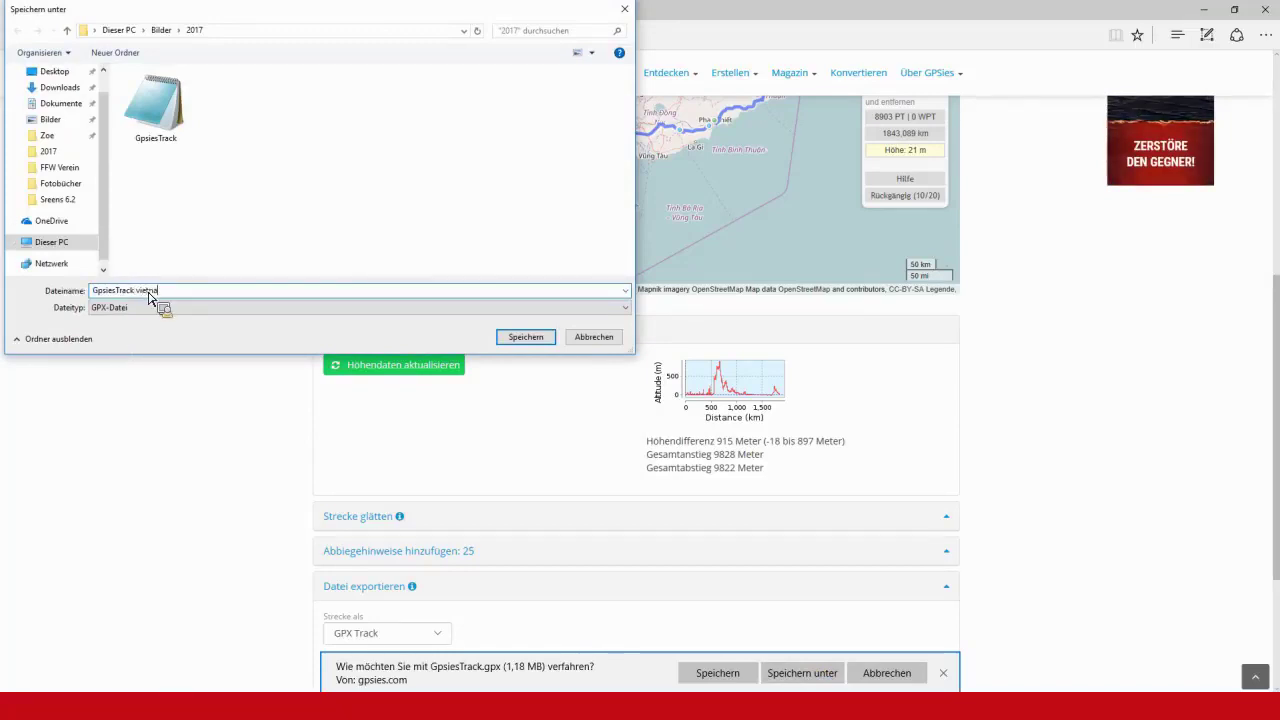
{"action": "type", "text": "m"}
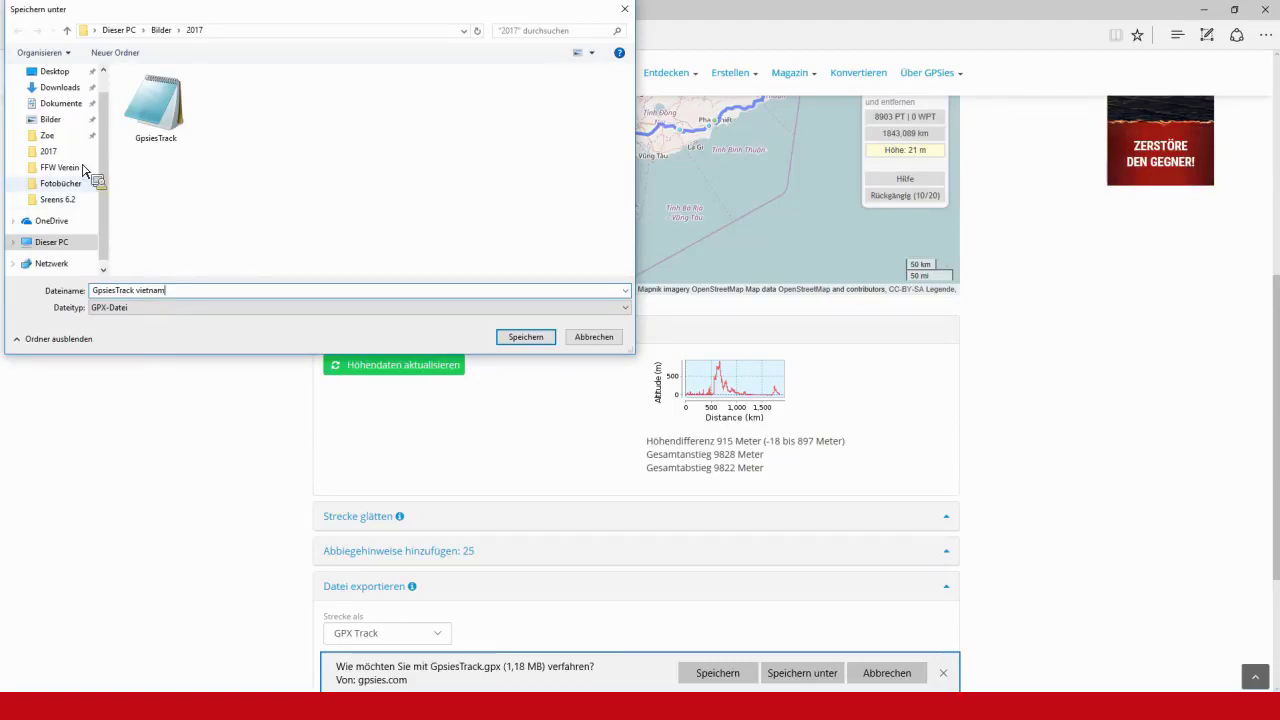
{"action": "left_click", "coordinate": [66, 121]}
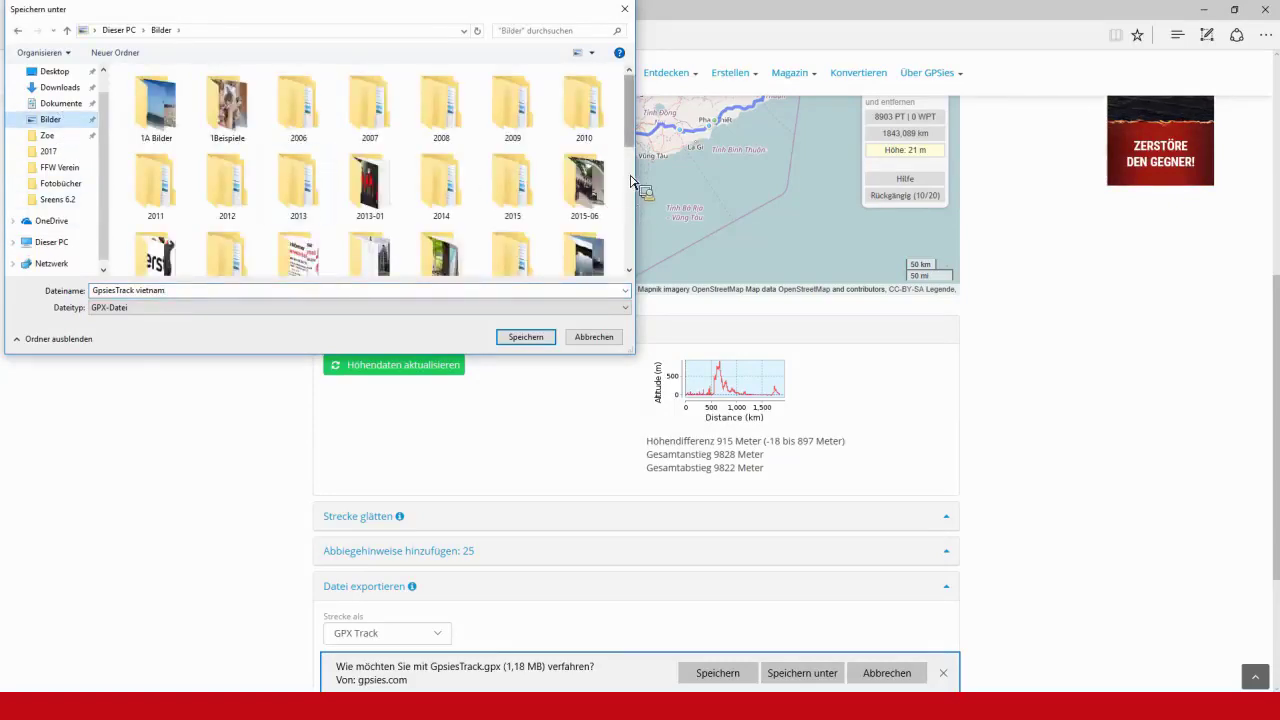
{"action": "left_click_drag", "start_coordinate": [629, 136], "coordinate": [641, 184]}
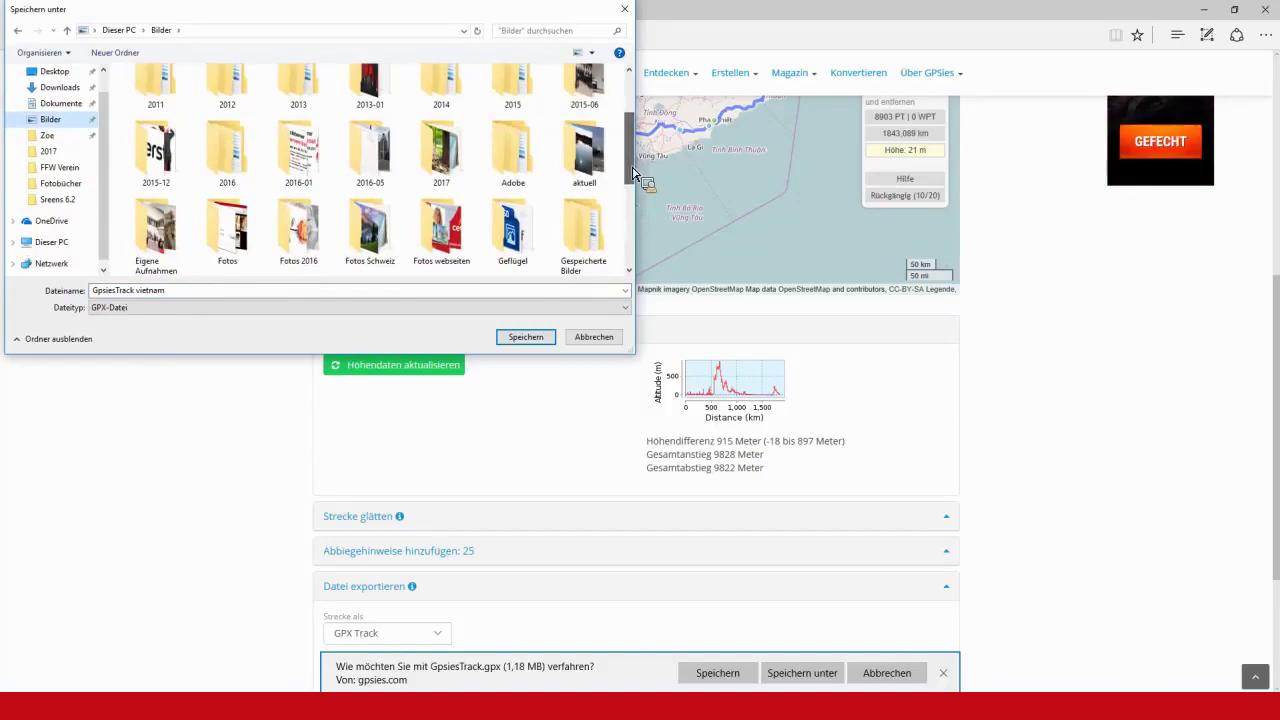
{"action": "left_click", "coordinate": [441, 152]}
{"action": "left_click", "coordinate": [526, 337]}
{"action": "left_click", "coordinate": [526, 337]}
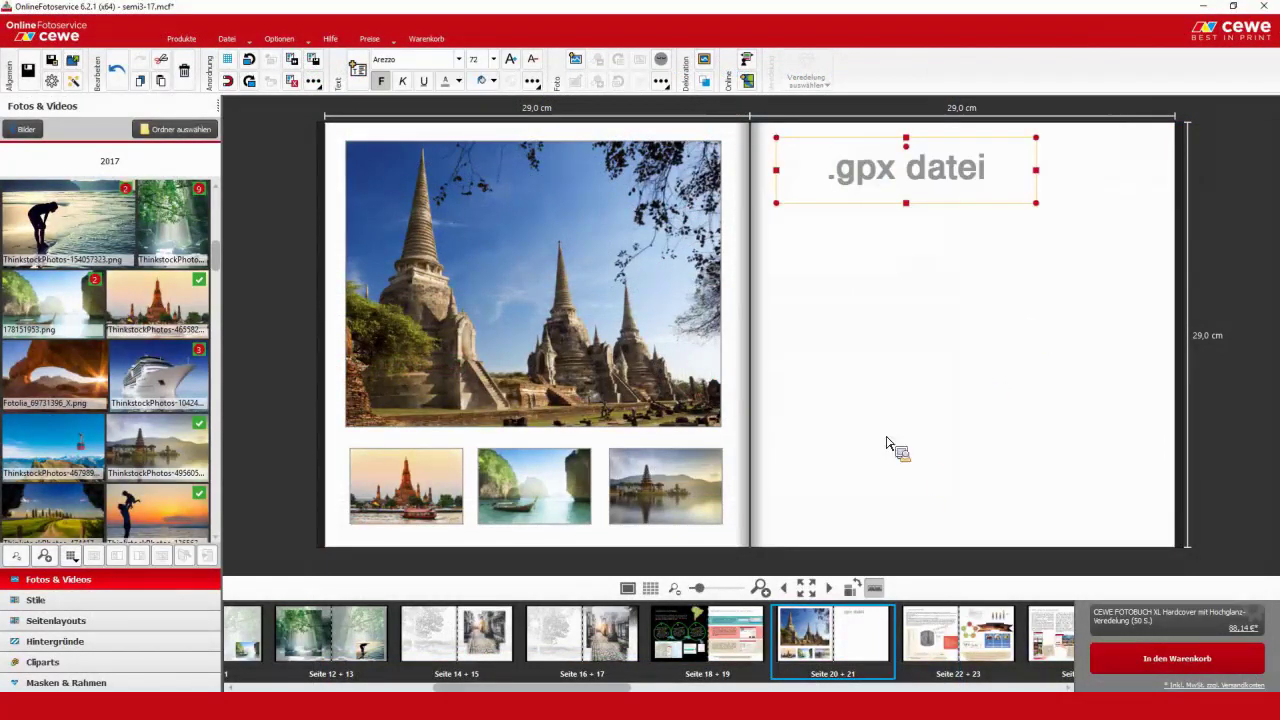
- In the CEWE photo book, shift the ".gpx datei" heading towards the fold and start a new map with route from the GpsiesTrack vietnam file
{"action": "left_click_drag", "start_coordinate": [850, 160], "coordinate": [845, 132]}
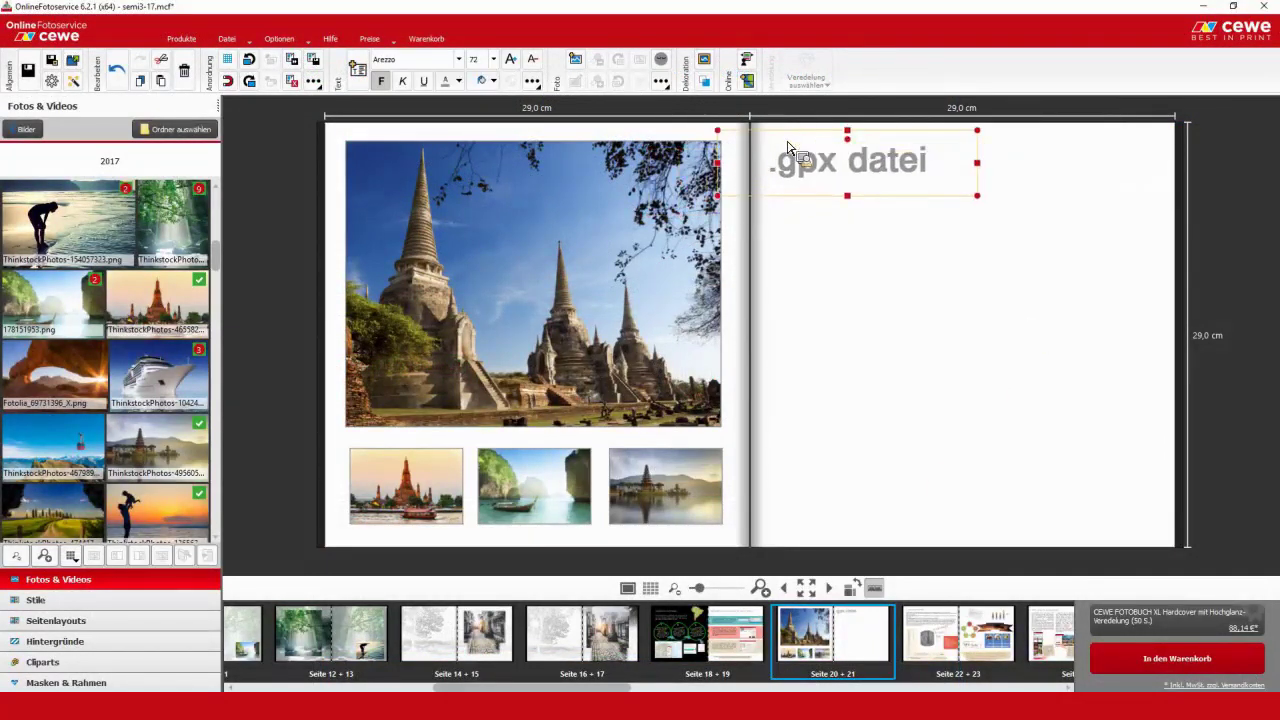
{"action": "right_click", "coordinate": [840, 304]}
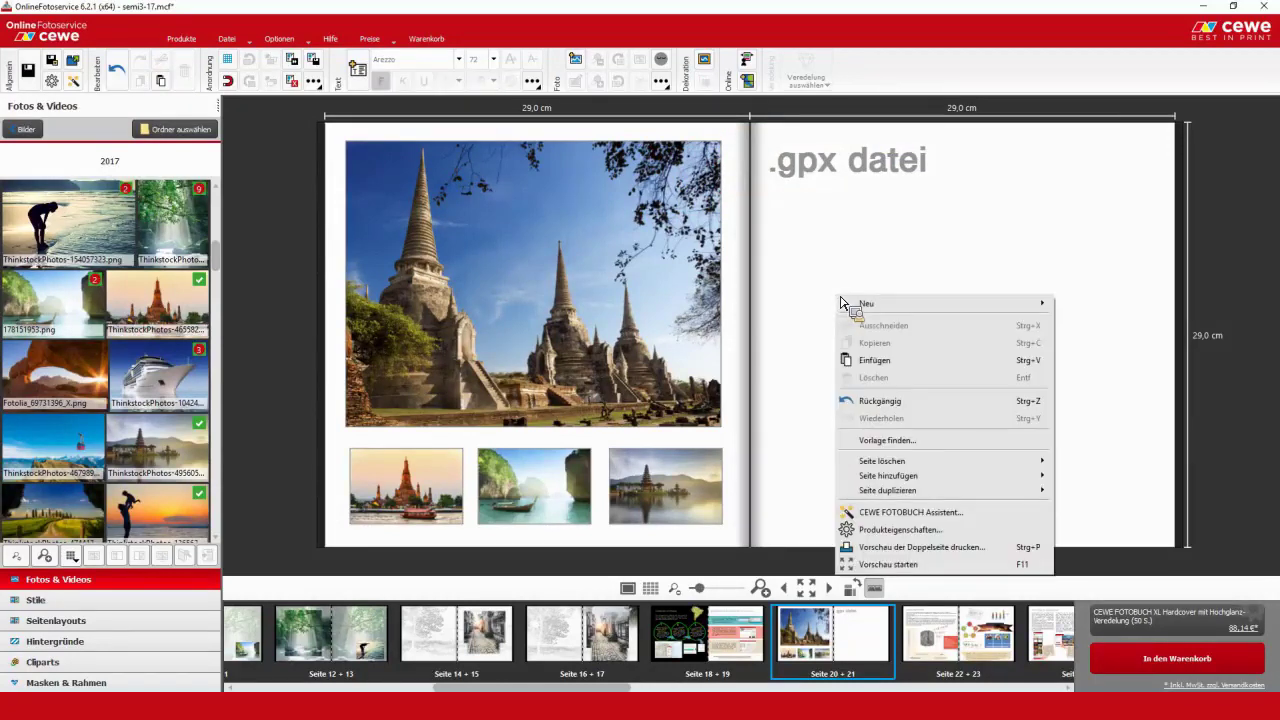
{"action": "mouse_move", "coordinate": [851, 309]}
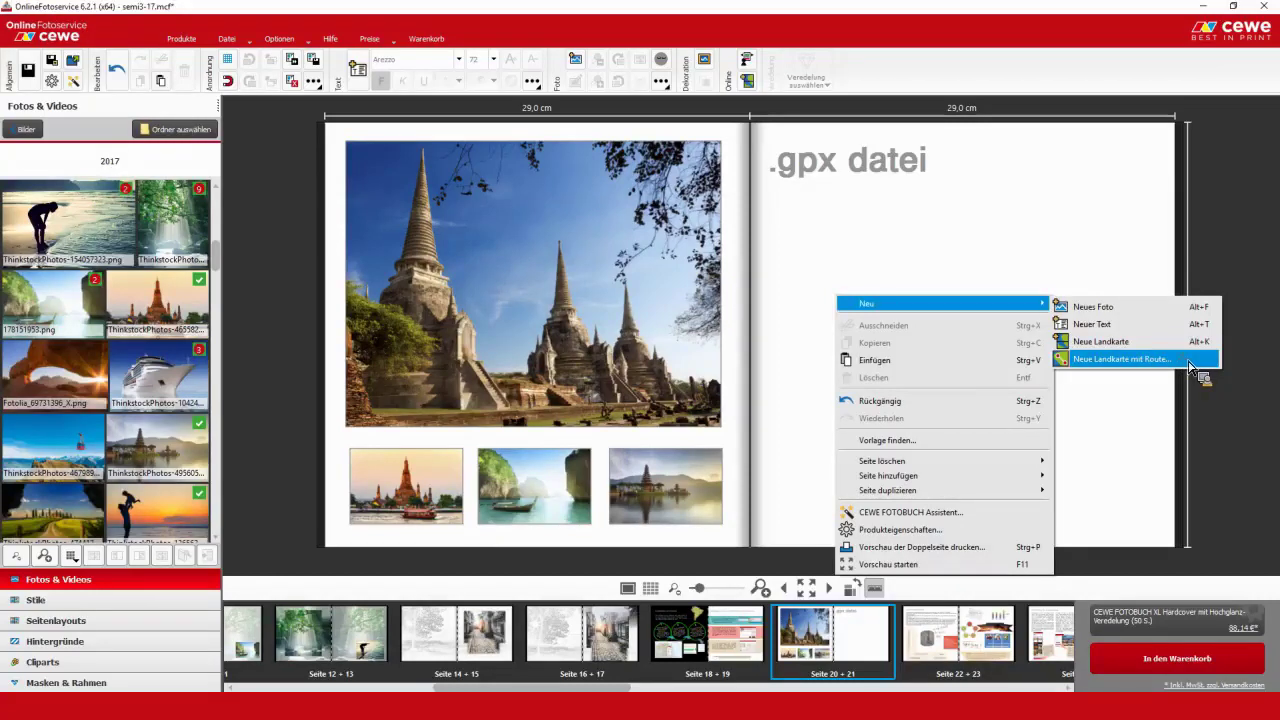
{"action": "left_click", "coordinate": [1190, 367]}
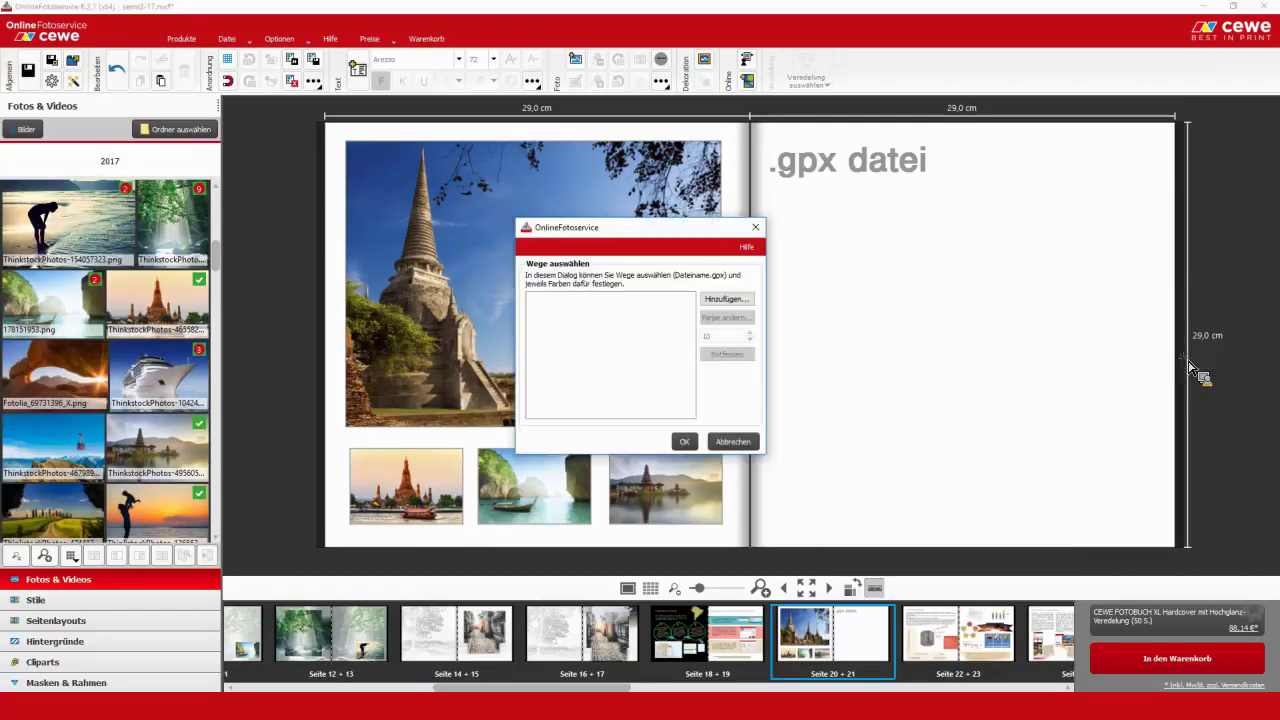
{"action": "left_click", "coordinate": [726, 299]}
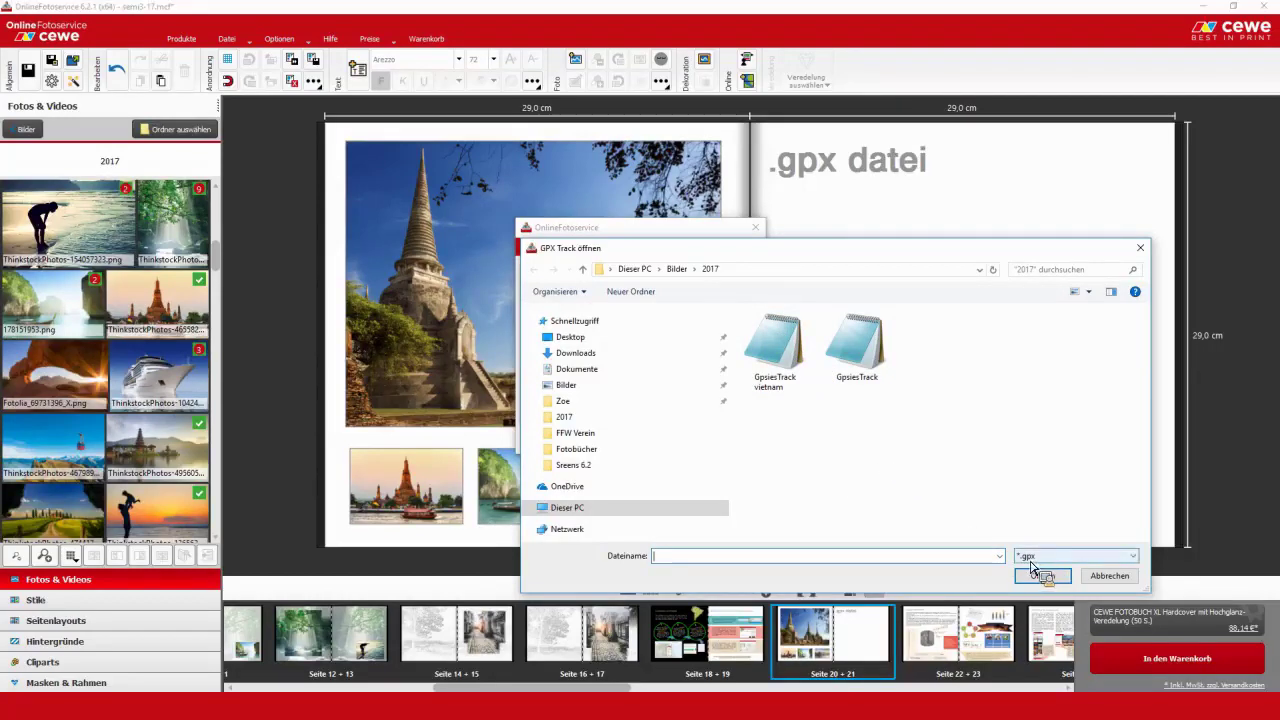
{"action": "double_click", "coordinate": [781, 346]}
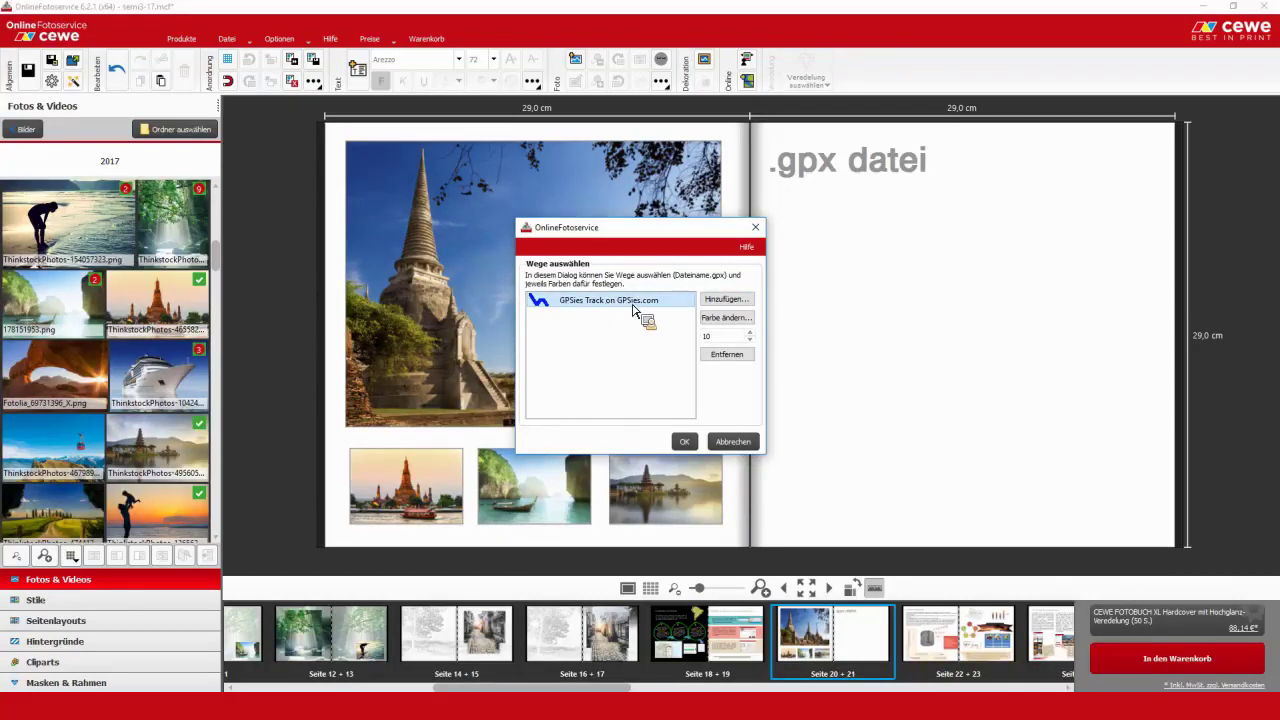
- Set the imported track's colour to the lighter blue #404dff and accept the route selection to open the map section chooser
{"action": "left_click", "coordinate": [724, 320]}
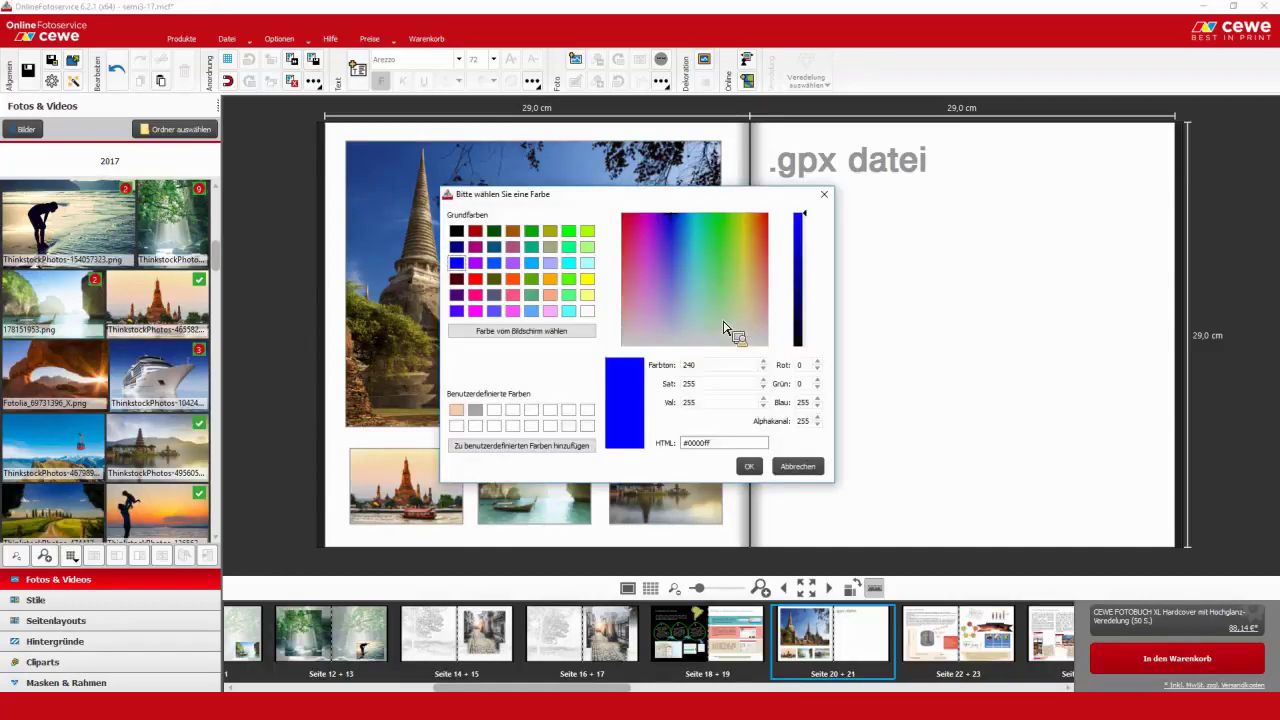
{"action": "left_click", "coordinate": [672, 246]}
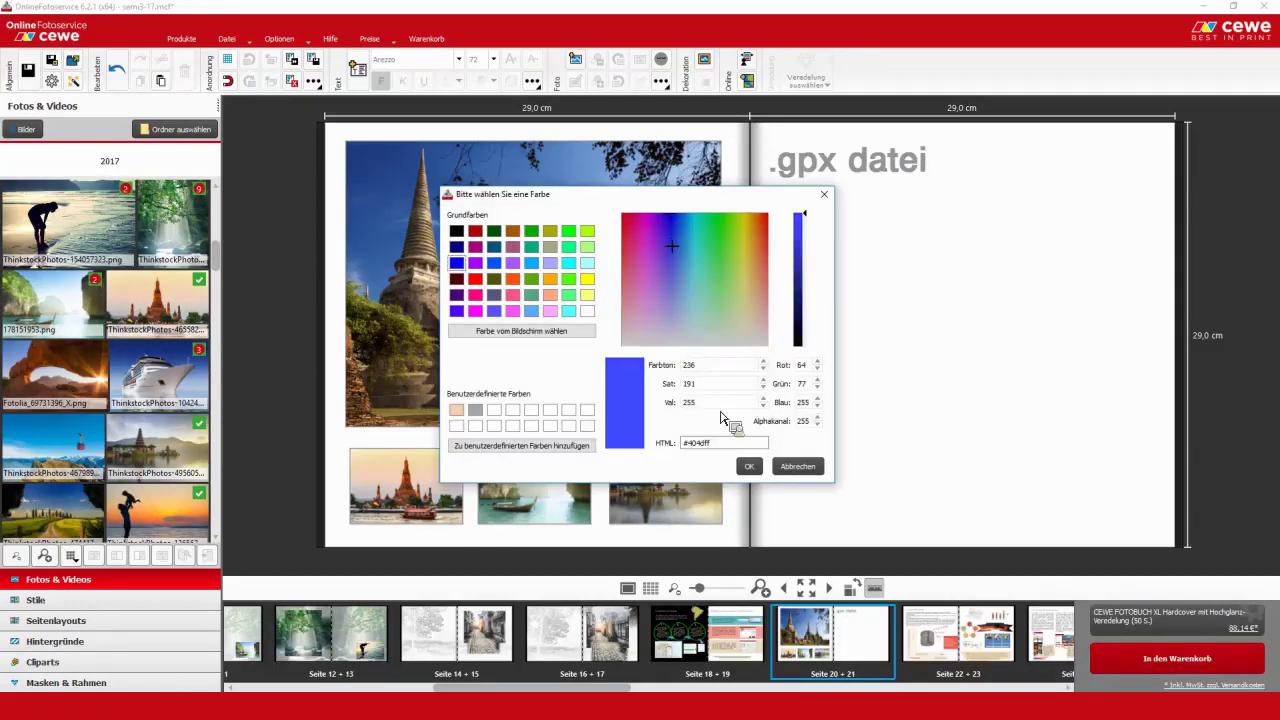
{"action": "left_click", "coordinate": [749, 466]}
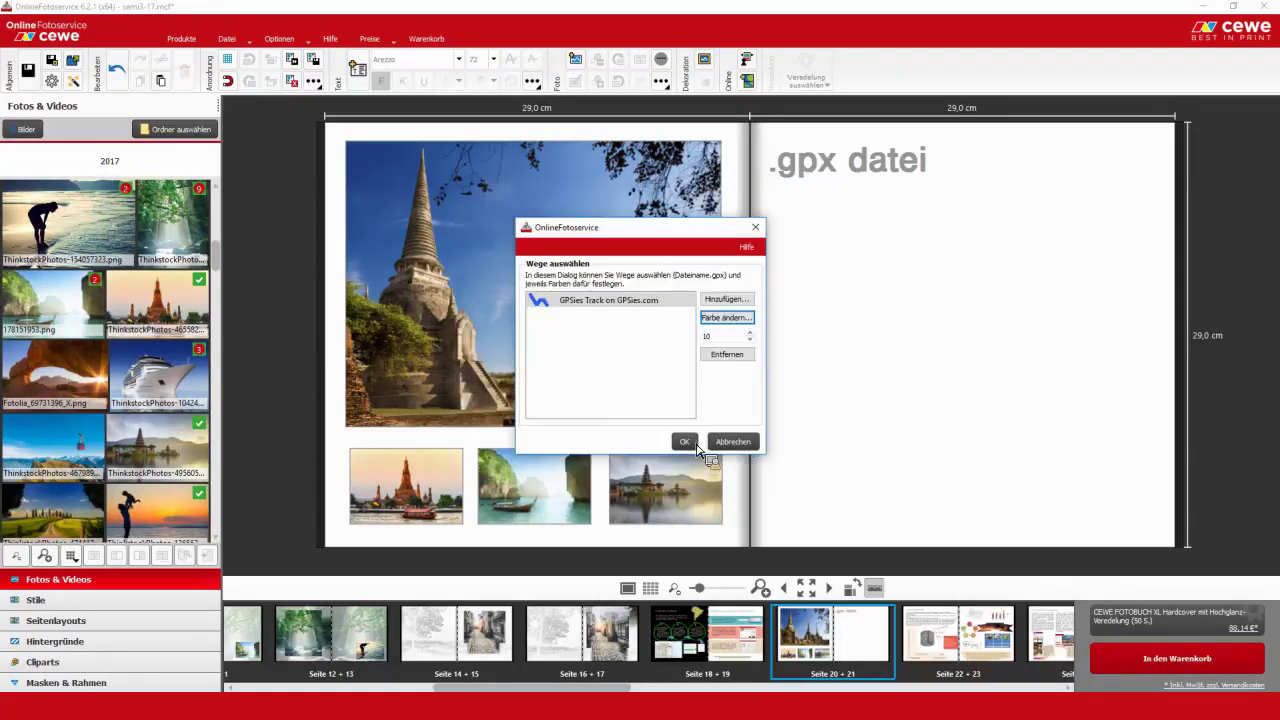
{"action": "left_click", "coordinate": [690, 446]}
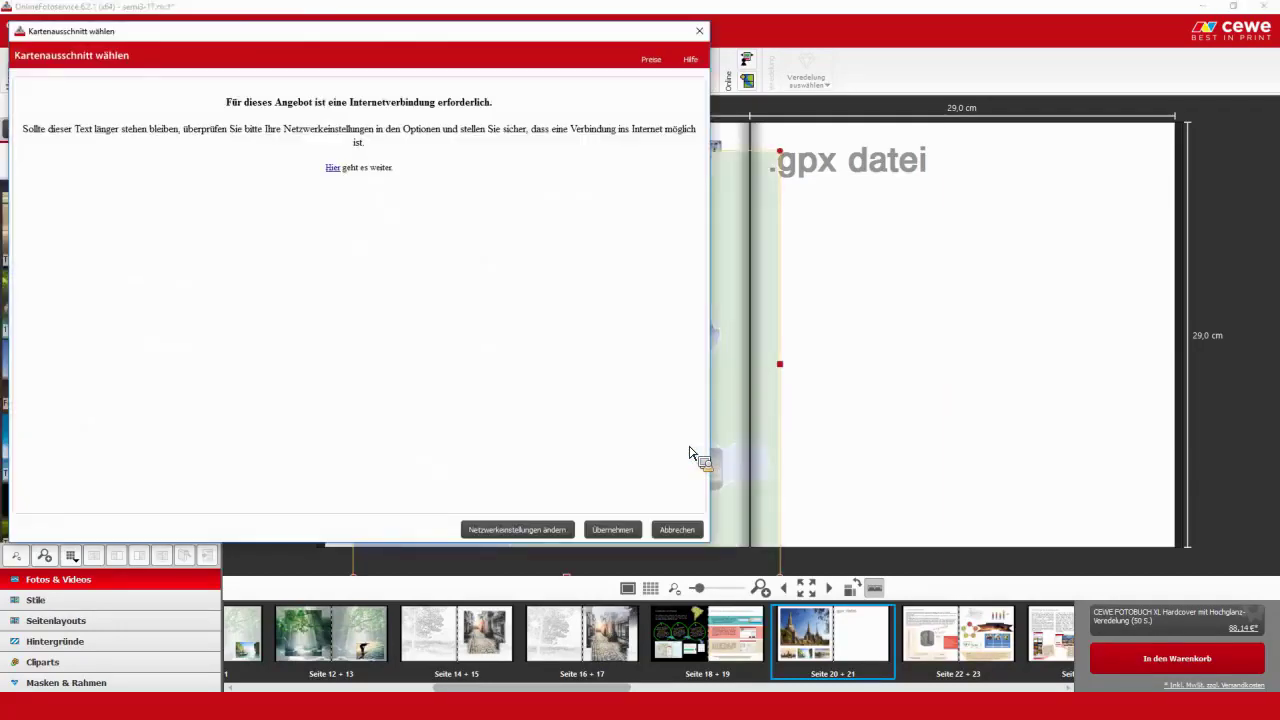